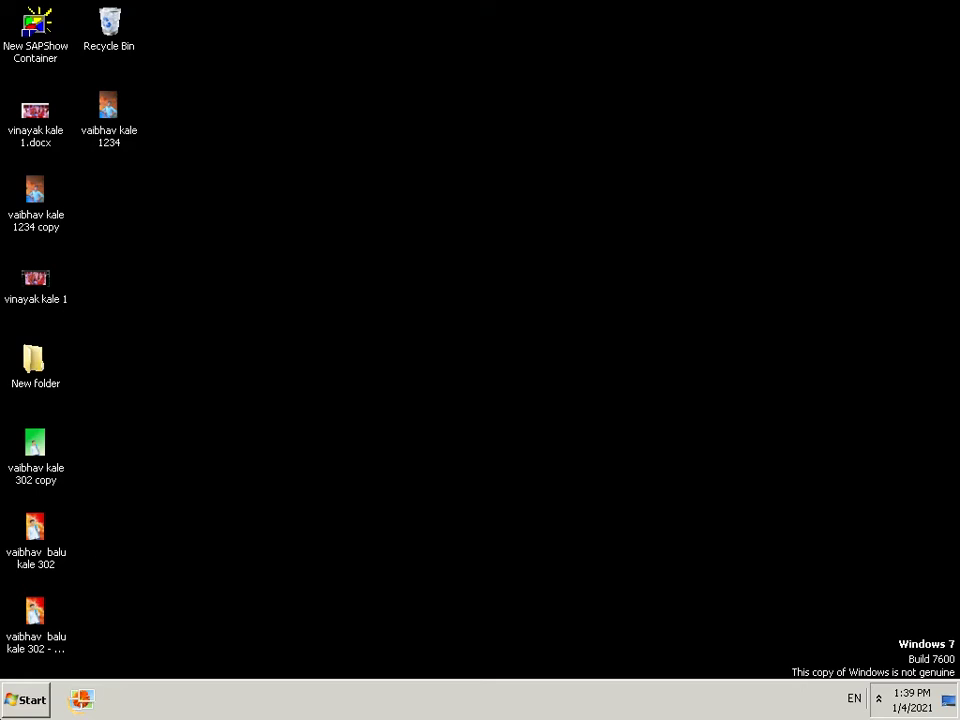
Step: Launch Adobe Photoshop by searching 'PHOTO' in the Windows 7 Start menu
{"action": "left_click", "coordinate": [30, 700]}
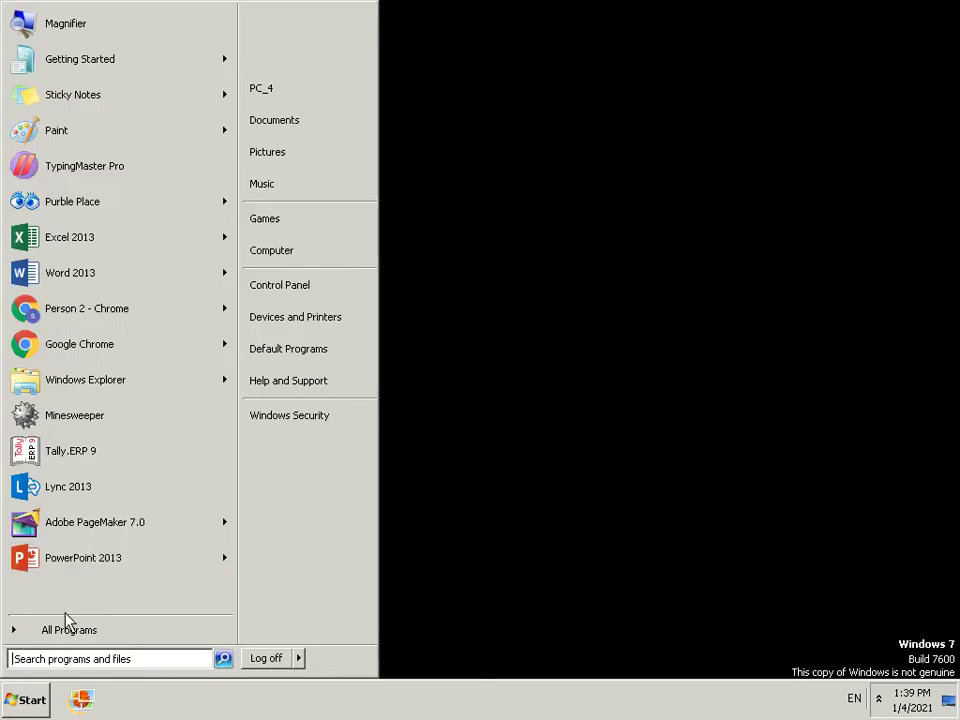
{"action": "left_click", "coordinate": [114, 668]}
{"action": "type", "text": "PHO"}
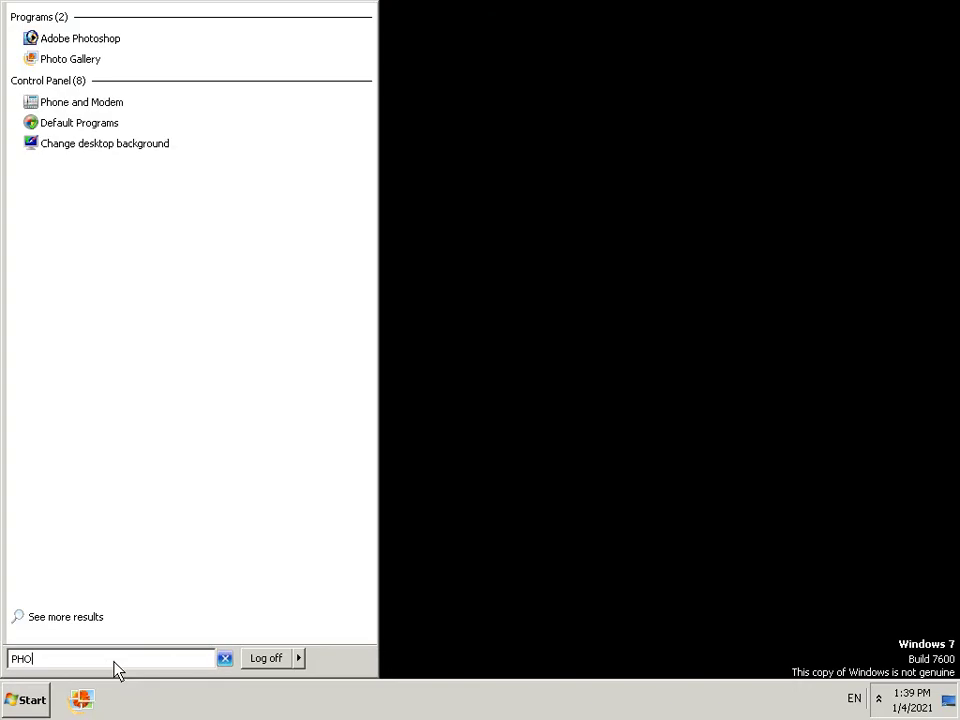
{"action": "type", "text": "TO"}
{"action": "key", "text": "Return"}
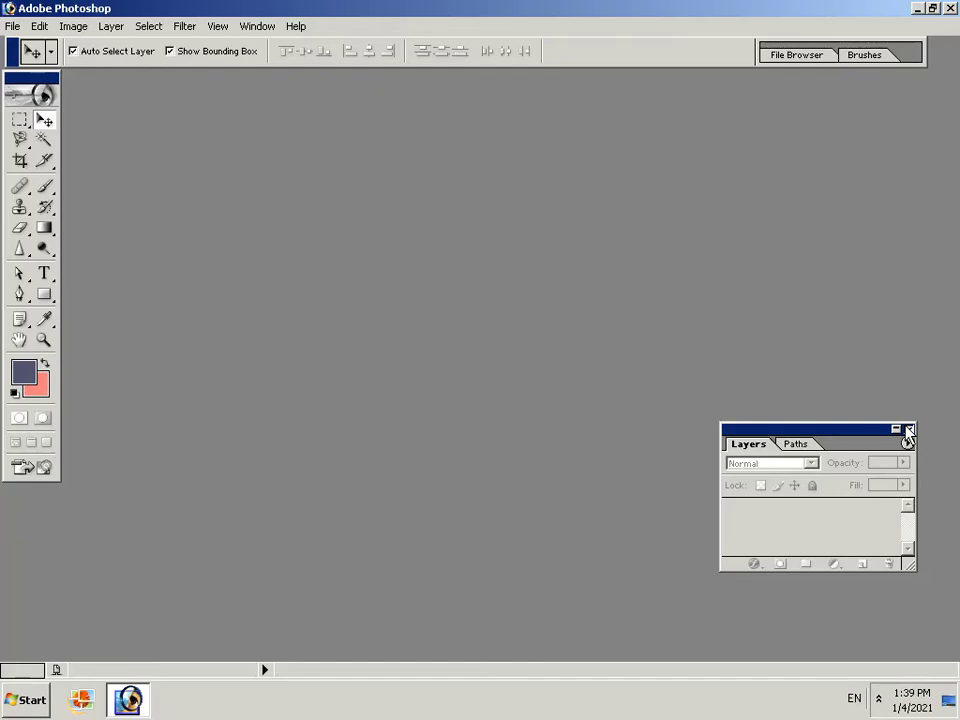
Step: Hide the Layers palette and create a new blank A4 document
{"action": "left_click", "coordinate": [907, 429]}
{"action": "left_click", "coordinate": [14, 26]}
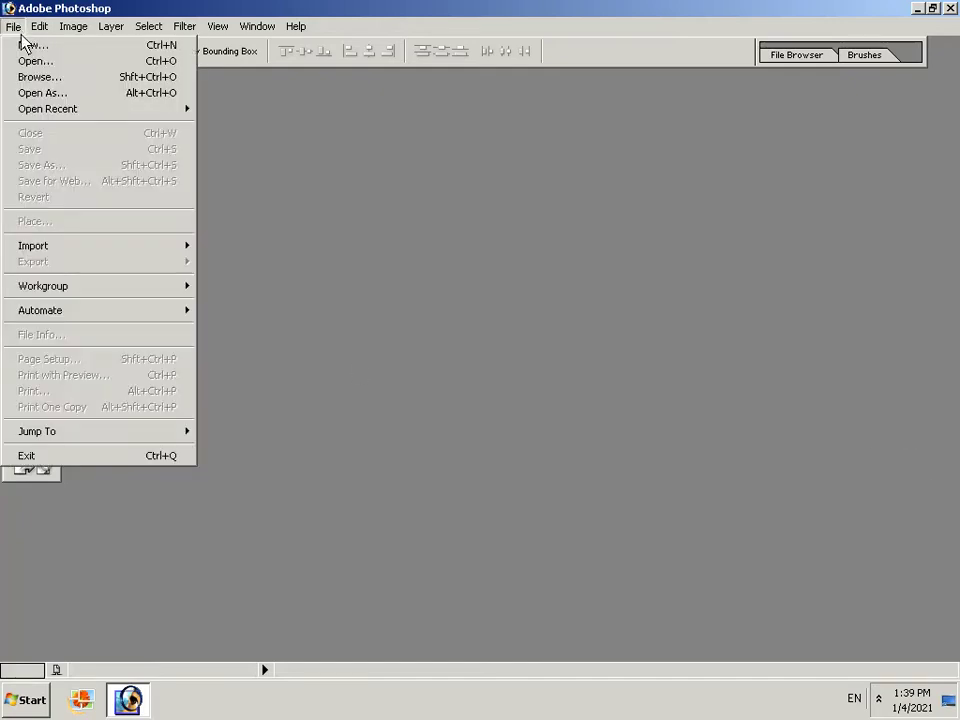
{"action": "left_click", "coordinate": [26, 43]}
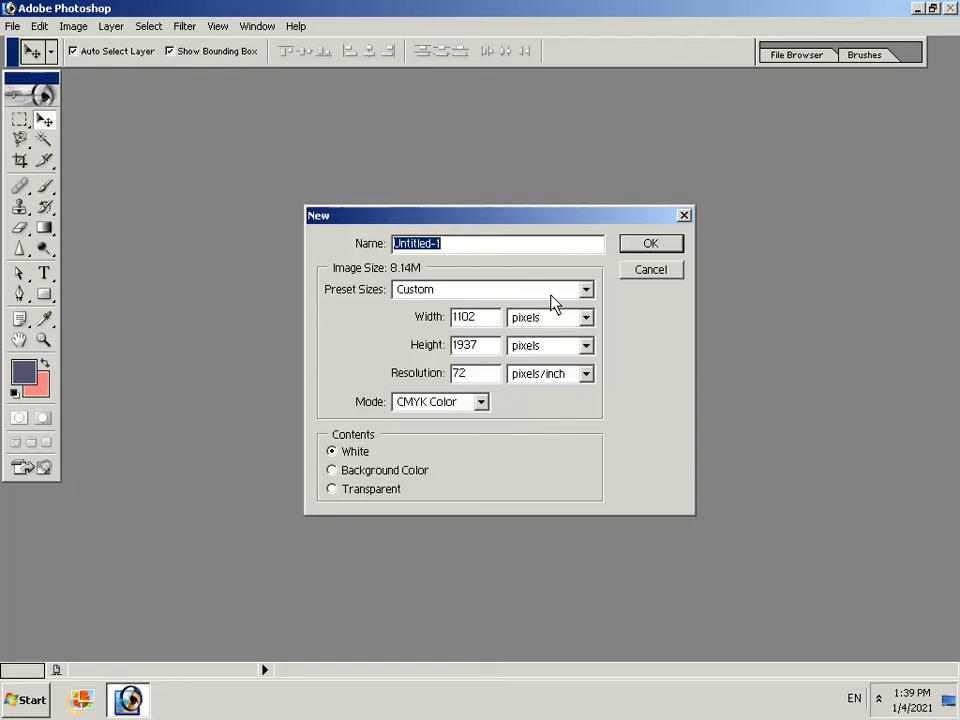
{"action": "left_click", "coordinate": [584, 290]}
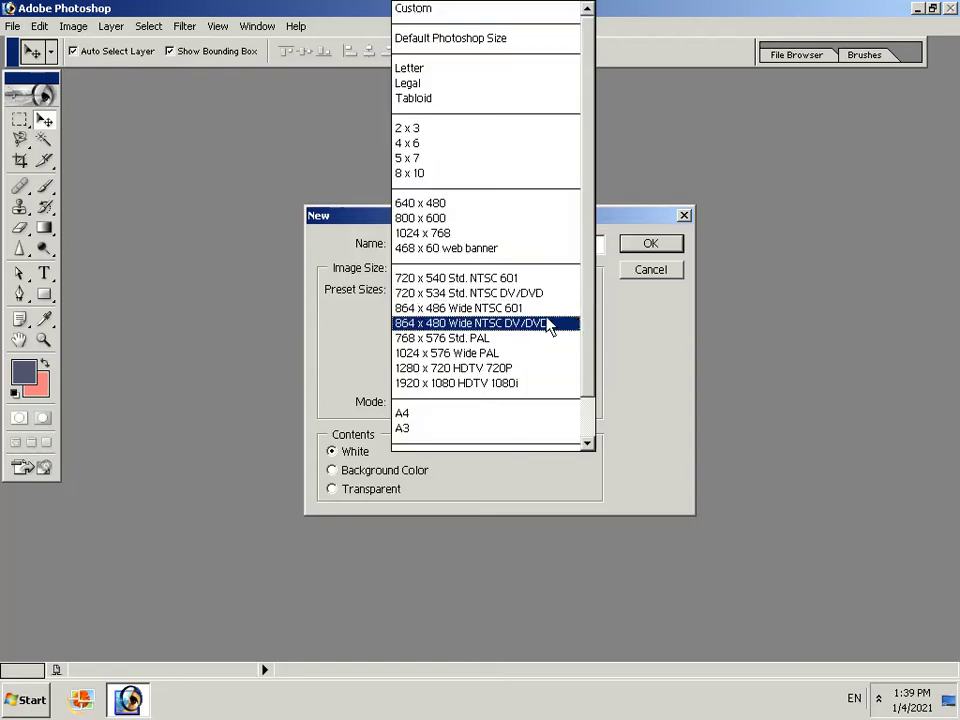
{"action": "left_click", "coordinate": [524, 414]}
{"action": "left_click", "coordinate": [648, 246]}
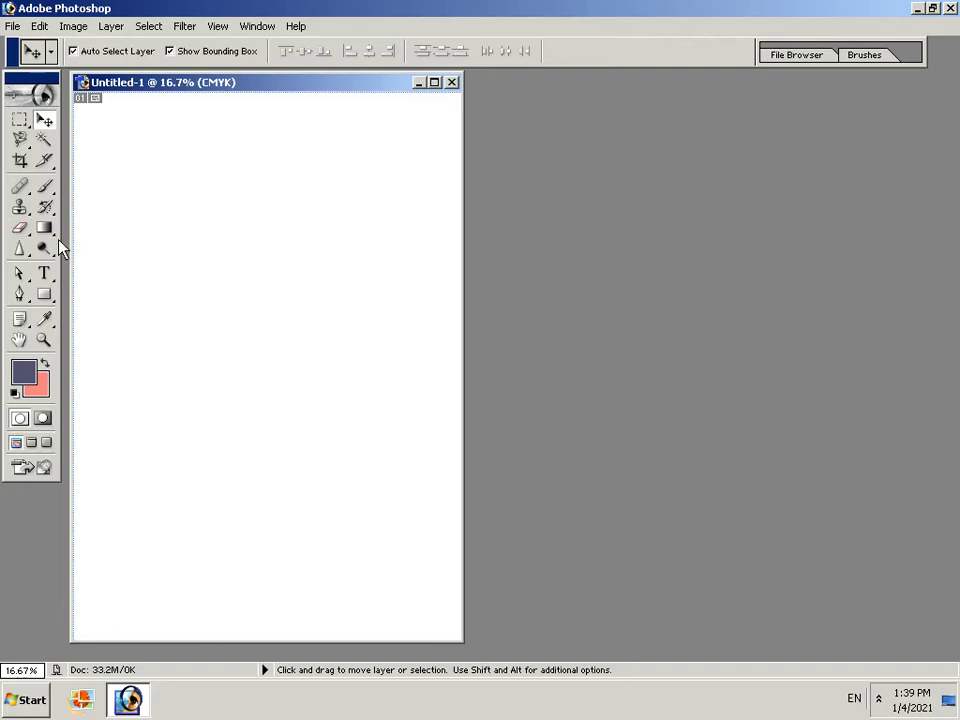
Step: Fill the canvas with a diagonal purple-blue, red and yellow gradient
{"action": "left_click", "coordinate": [44, 228]}
{"action": "mouse_move", "coordinate": [127, 105]}
{"action": "left_mouse_down"}
{"action": "mouse_move", "coordinate": [358, 490]}
{"action": "mouse_move", "coordinate": [444, 566]}
{"action": "left_mouse_up"}
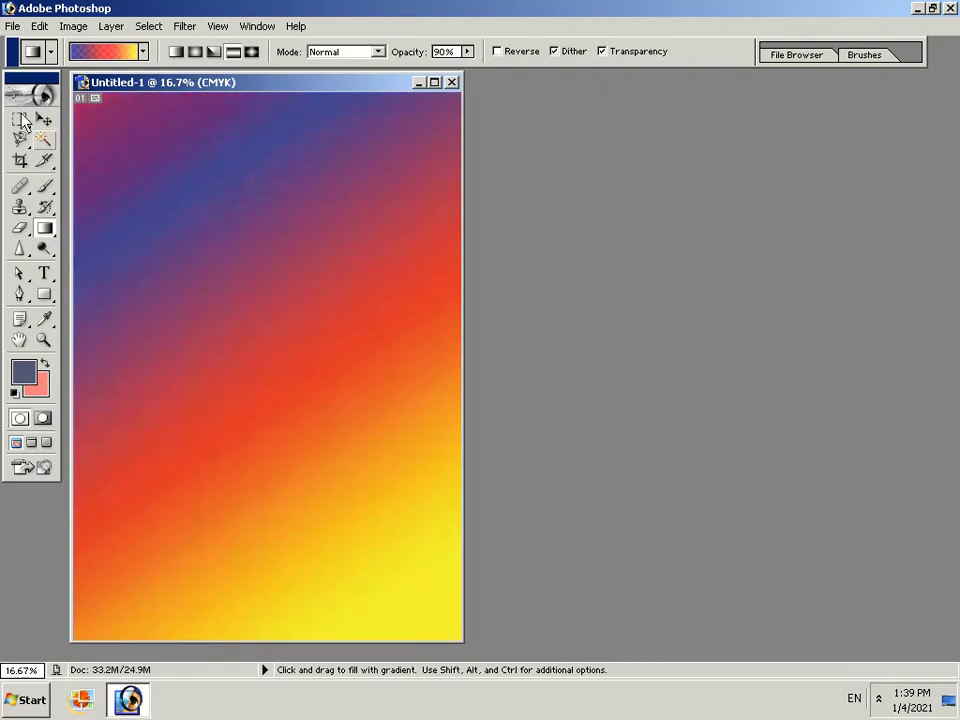
{"action": "left_click", "coordinate": [12, 26]}
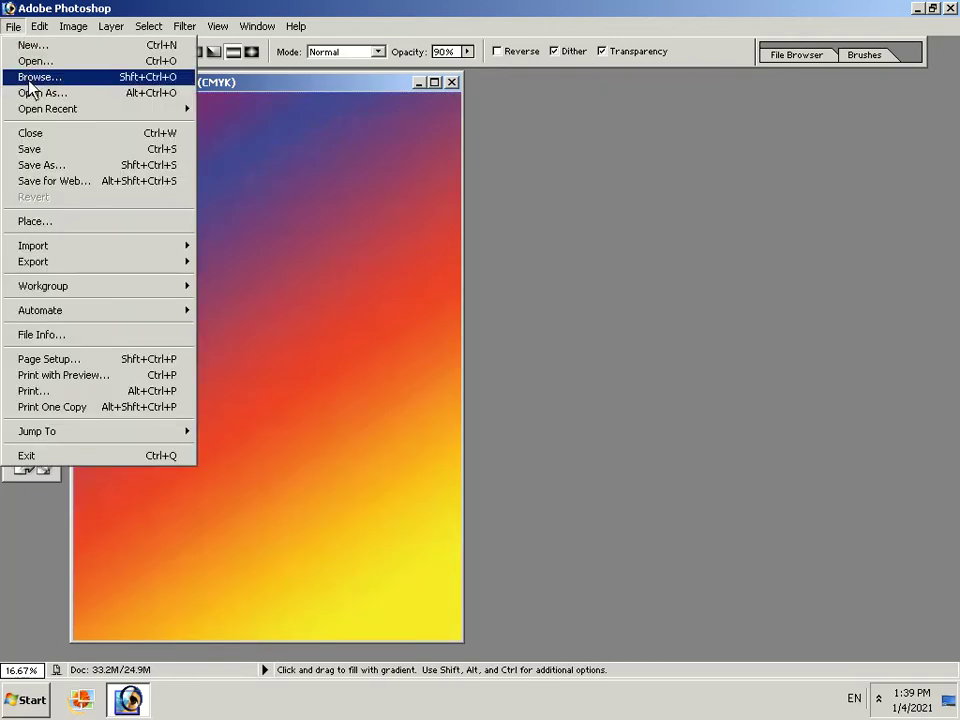
{"action": "left_click", "coordinate": [35, 60]}
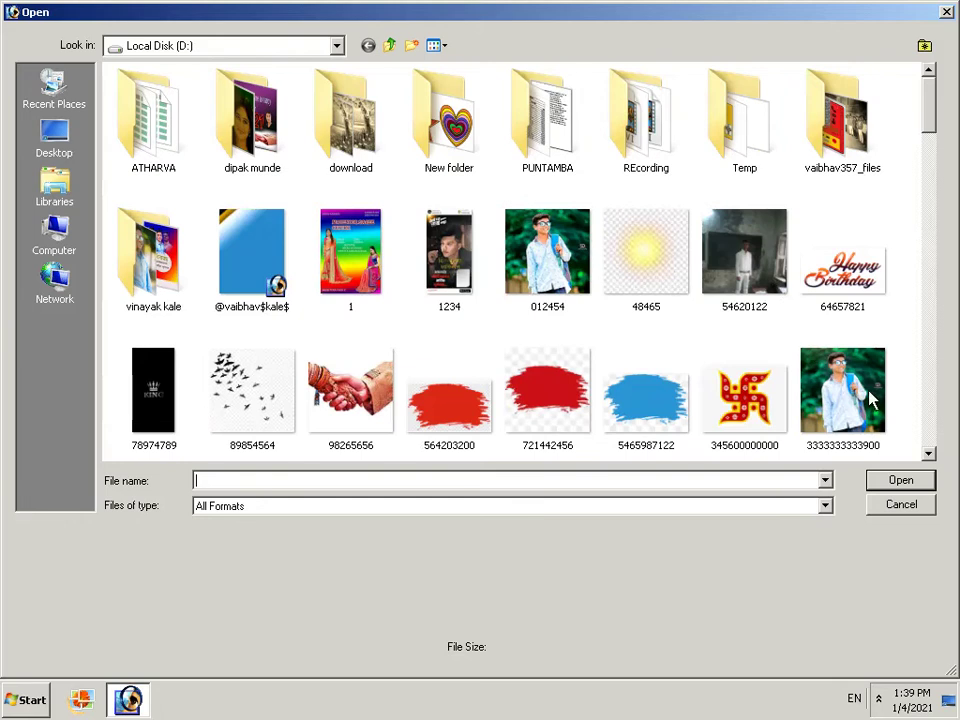
{"action": "left_click", "coordinate": [929, 453]}
{"action": "left_click", "coordinate": [929, 453]}
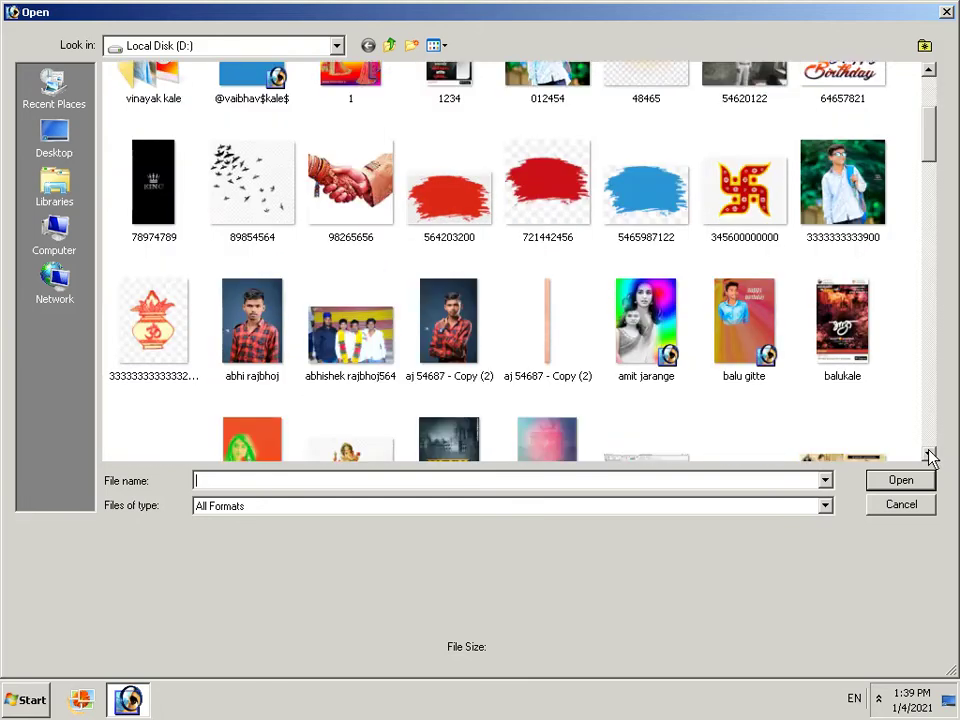
{"action": "left_click", "coordinate": [929, 453]}
{"action": "left_click", "coordinate": [929, 453]}
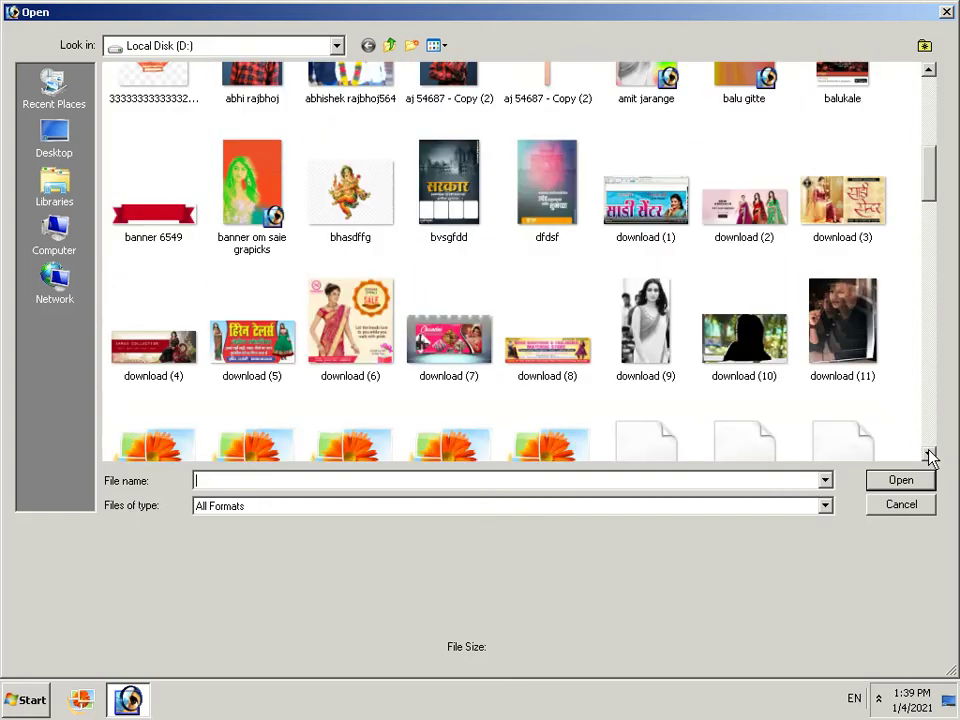
{"action": "left_click", "coordinate": [929, 453]}
{"action": "left_click", "coordinate": [929, 453]}
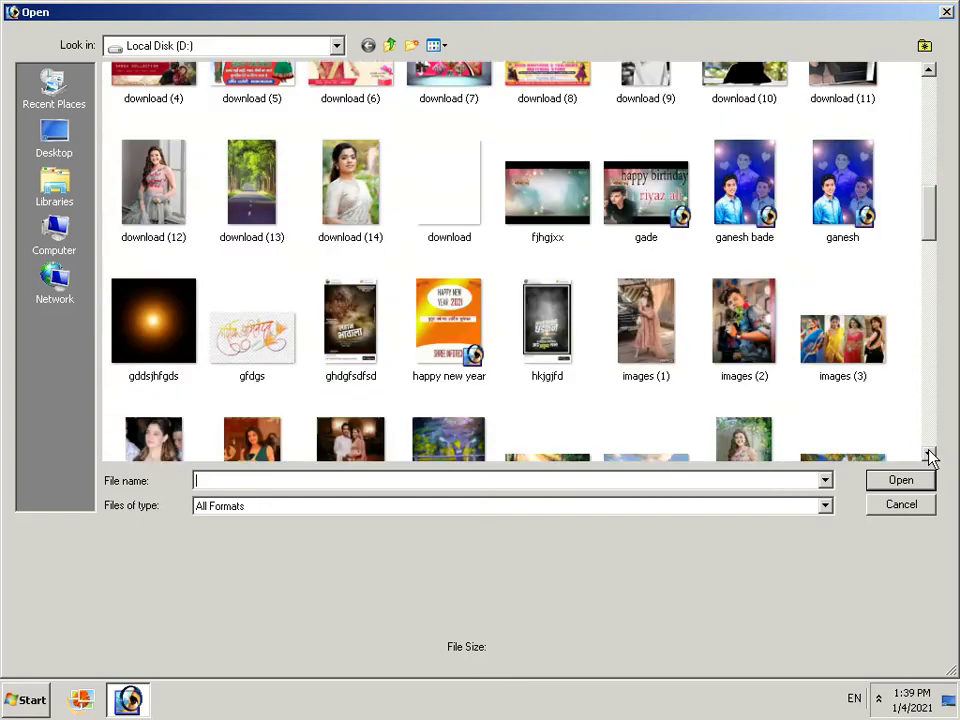
{"action": "left_click", "coordinate": [929, 453]}
{"action": "left_click", "coordinate": [929, 453]}
{"action": "left_click", "coordinate": [929, 453]}
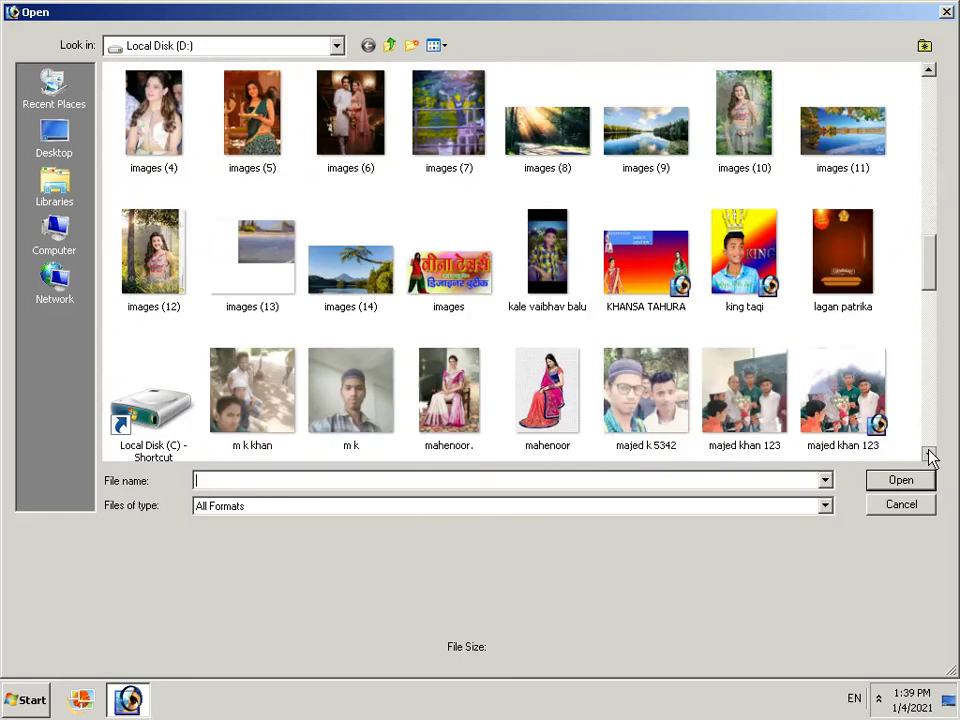
{"action": "left_click", "coordinate": [929, 453]}
{"action": "left_click", "coordinate": [929, 453]}
{"action": "left_click", "coordinate": [929, 453]}
{"action": "left_click", "coordinate": [929, 453]}
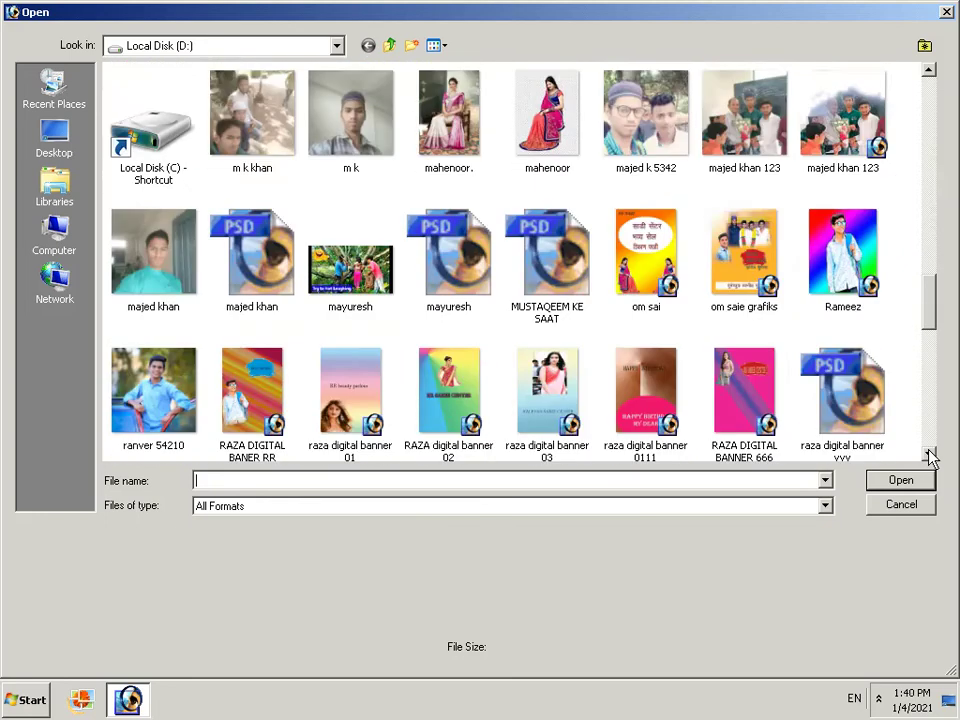
{"action": "left_click", "coordinate": [929, 453]}
{"action": "left_click", "coordinate": [929, 453]}
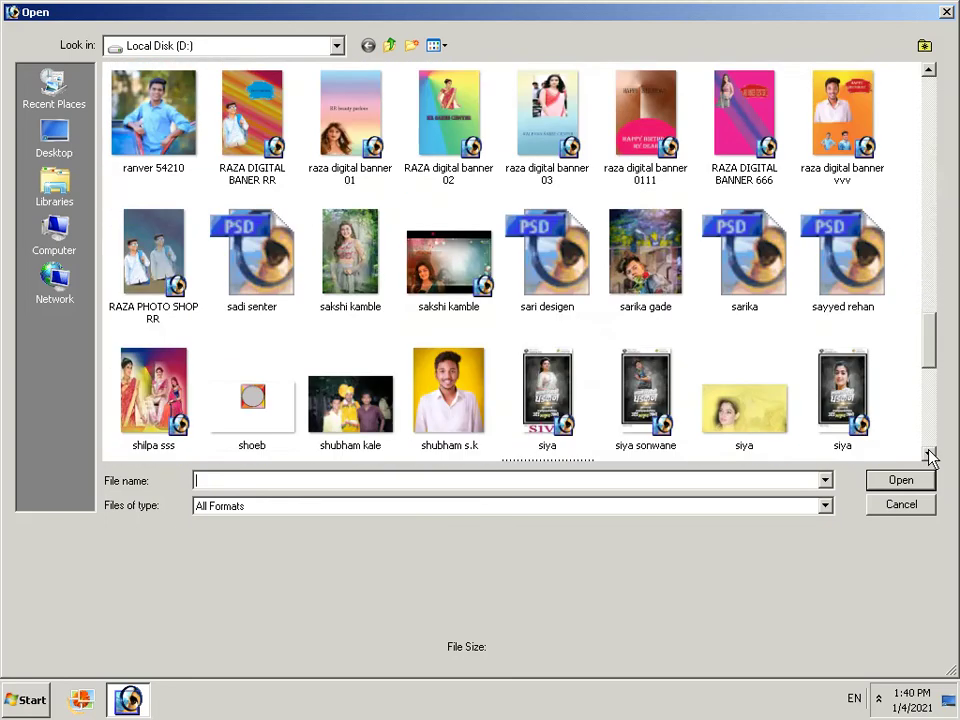
{"action": "left_click", "coordinate": [929, 455]}
{"action": "left_click", "coordinate": [929, 455]}
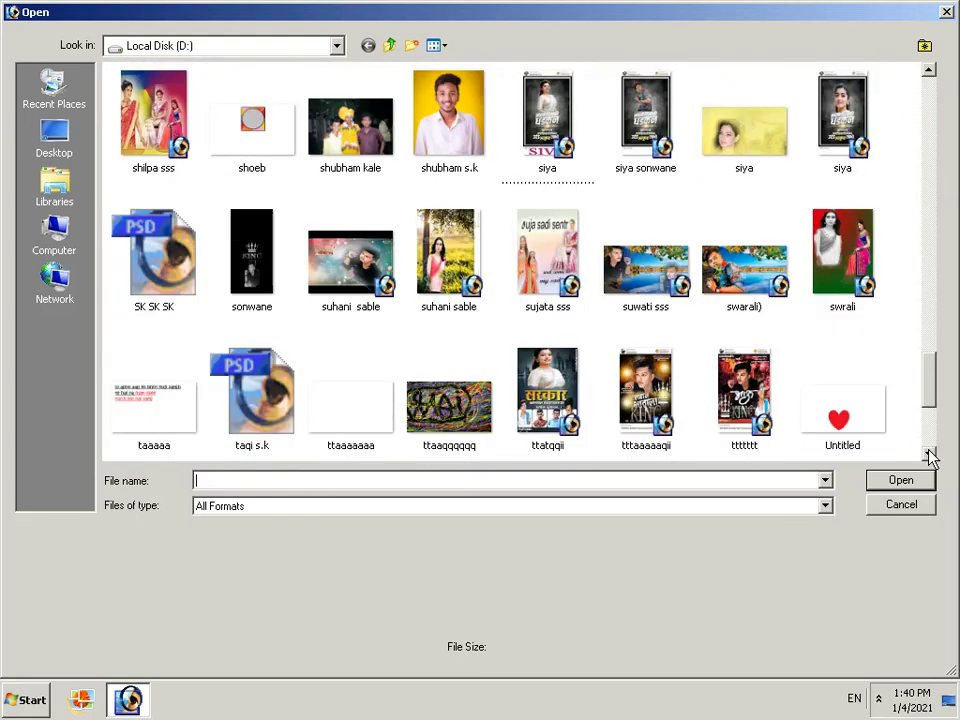
{"action": "left_click", "coordinate": [929, 455]}
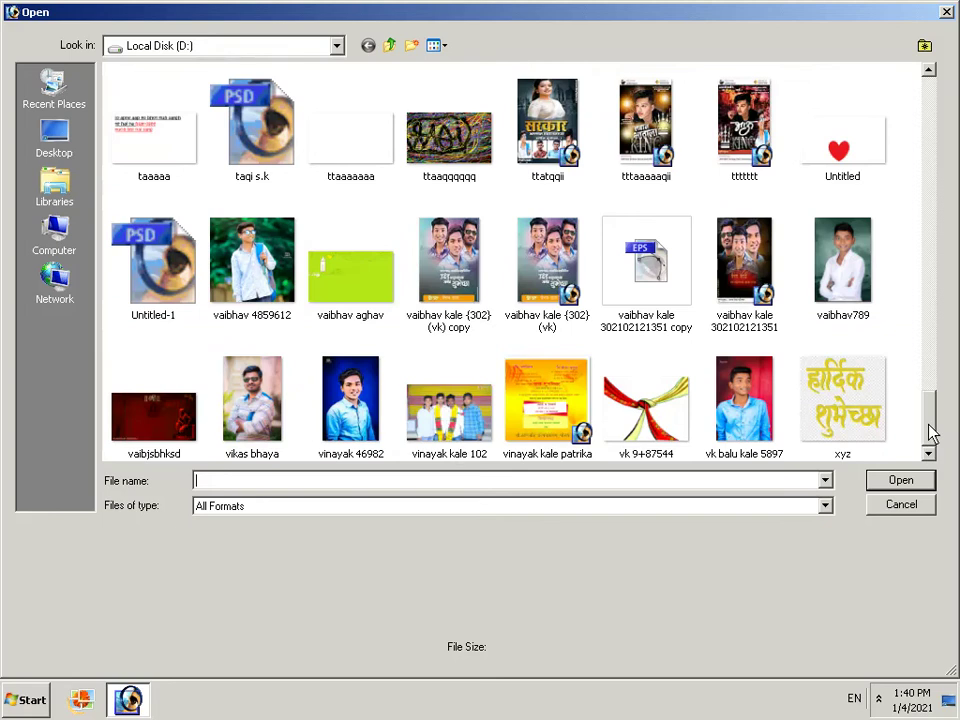
{"action": "left_click_drag", "start_coordinate": [936, 434], "coordinate": [950, 203]}
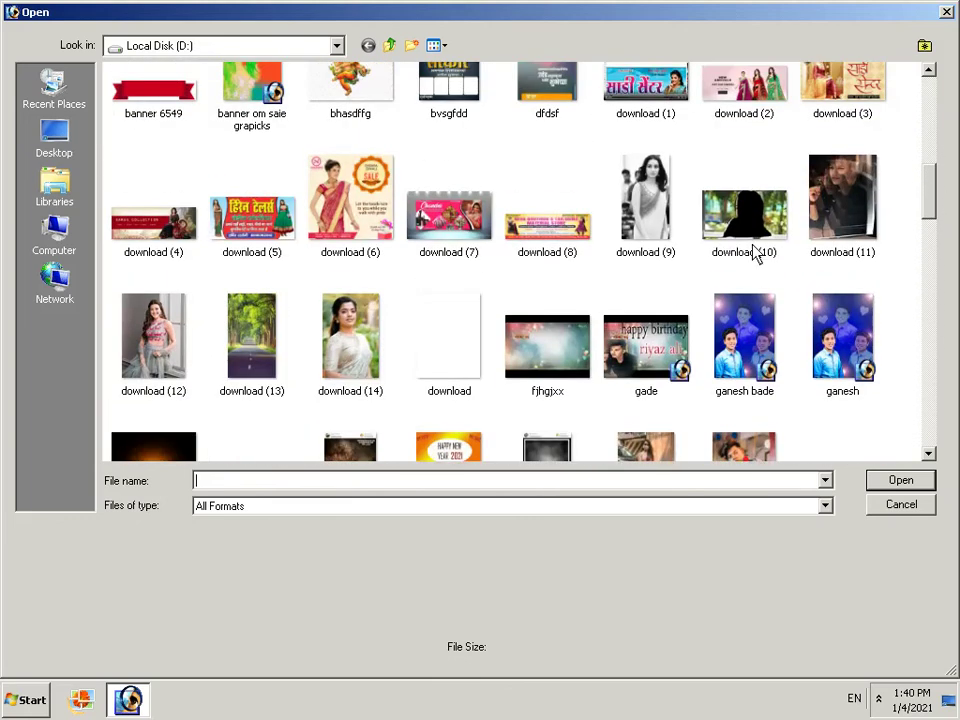
{"action": "left_click", "coordinate": [360, 336]}
{"action": "right_click", "coordinate": [358, 336]}
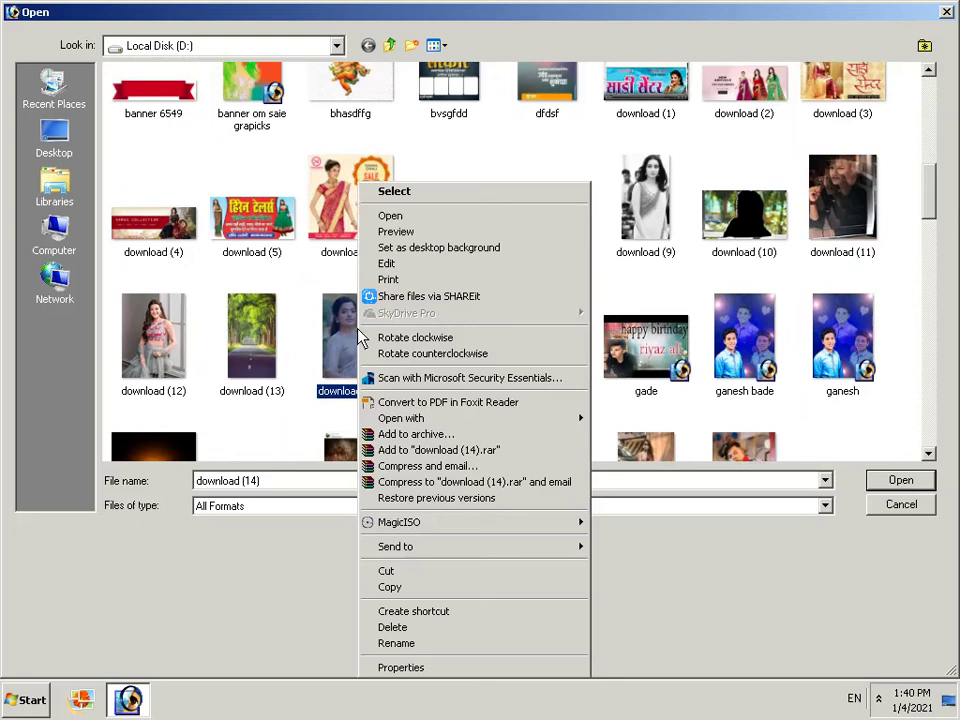
{"action": "left_click", "coordinate": [430, 192]}
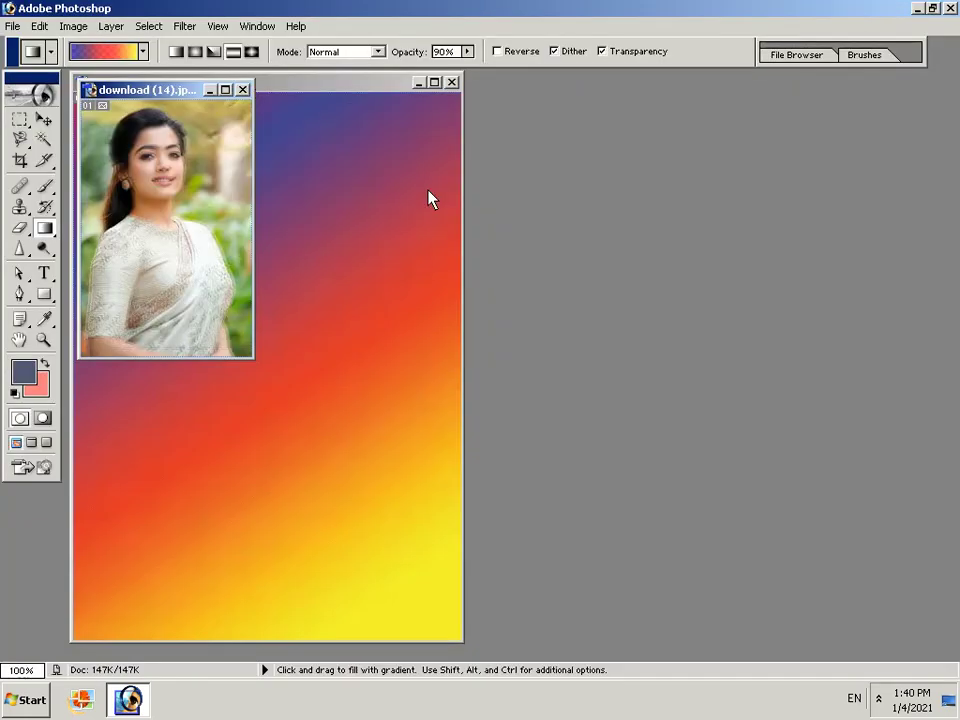
Step: Close the download (14) photo and browse the download folder for images
{"action": "left_click", "coordinate": [241, 91]}
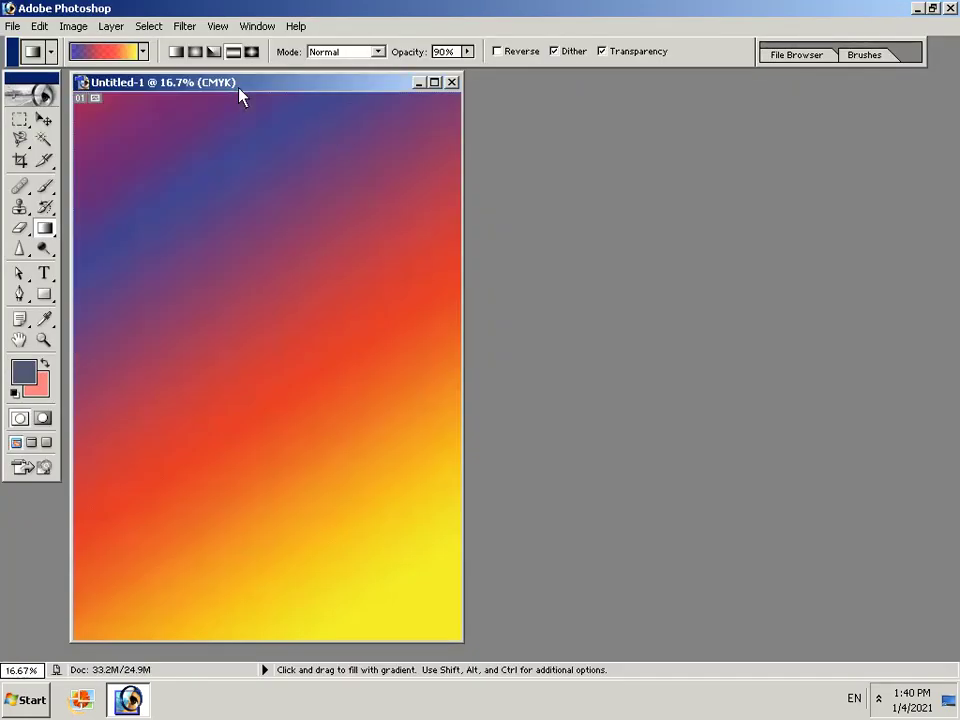
{"action": "left_click", "coordinate": [12, 26]}
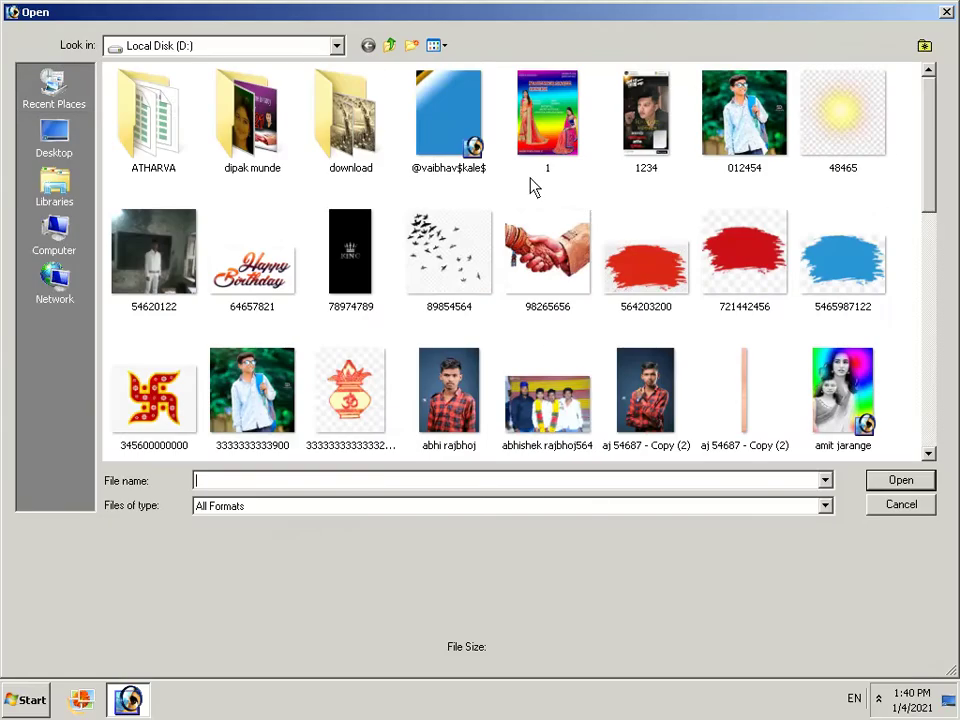
{"action": "right_click", "coordinate": [372, 120]}
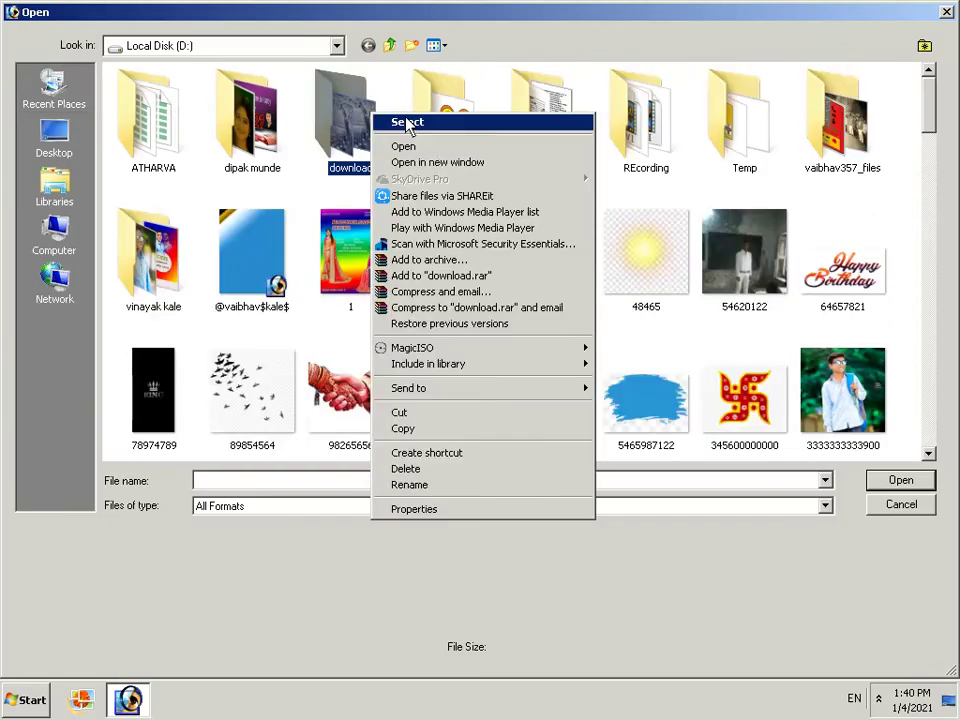
{"action": "left_click", "coordinate": [437, 142]}
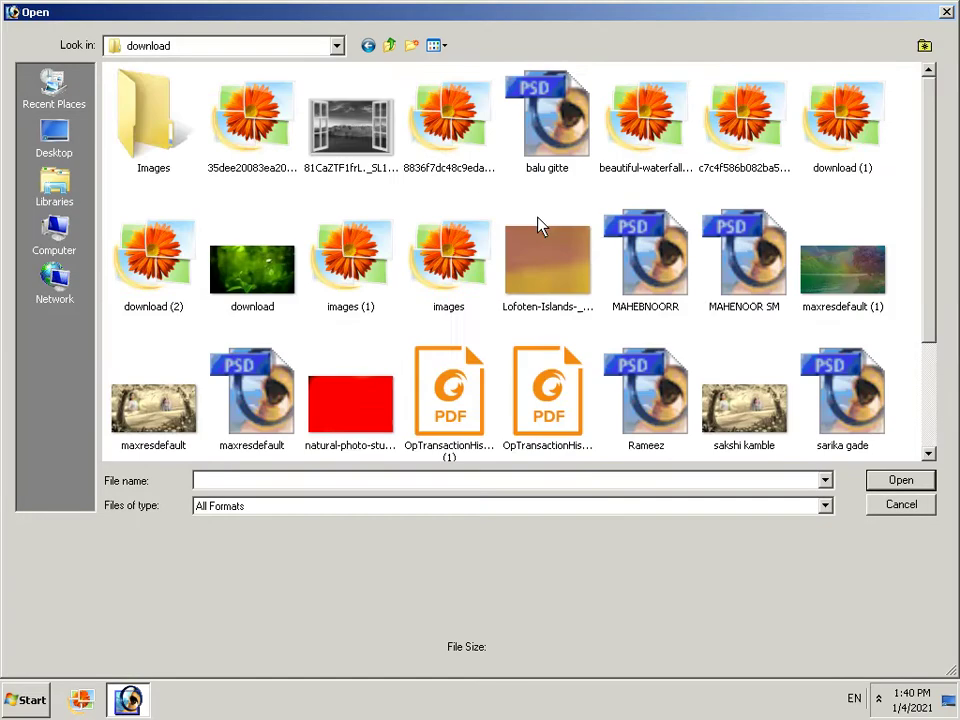
{"action": "scroll", "coordinate": [589, 249], "scroll_direction": "down", "scroll_amount": 2}
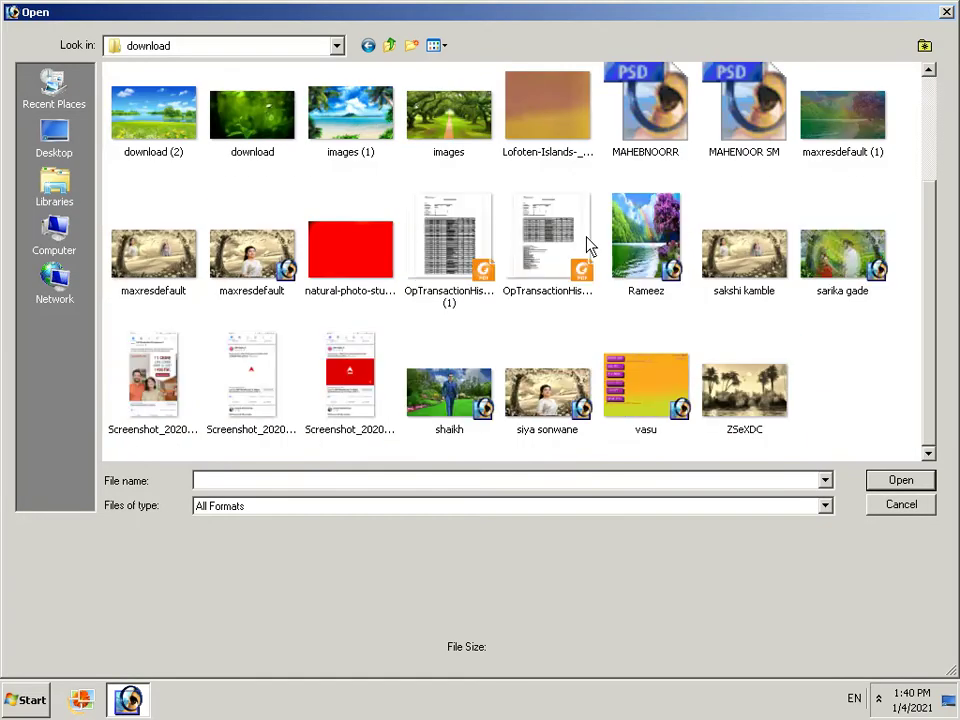
{"action": "scroll", "coordinate": [589, 247], "scroll_direction": "up", "scroll_amount": 2}
{"action": "scroll", "coordinate": [589, 247], "scroll_direction": "down", "scroll_amount": 2}
{"action": "scroll", "coordinate": [589, 247], "scroll_direction": "up", "scroll_amount": 2}
{"action": "scroll", "coordinate": [589, 247], "scroll_direction": "down", "scroll_amount": 2}
{"action": "scroll", "coordinate": [568, 232], "scroll_direction": "up", "scroll_amount": 2}
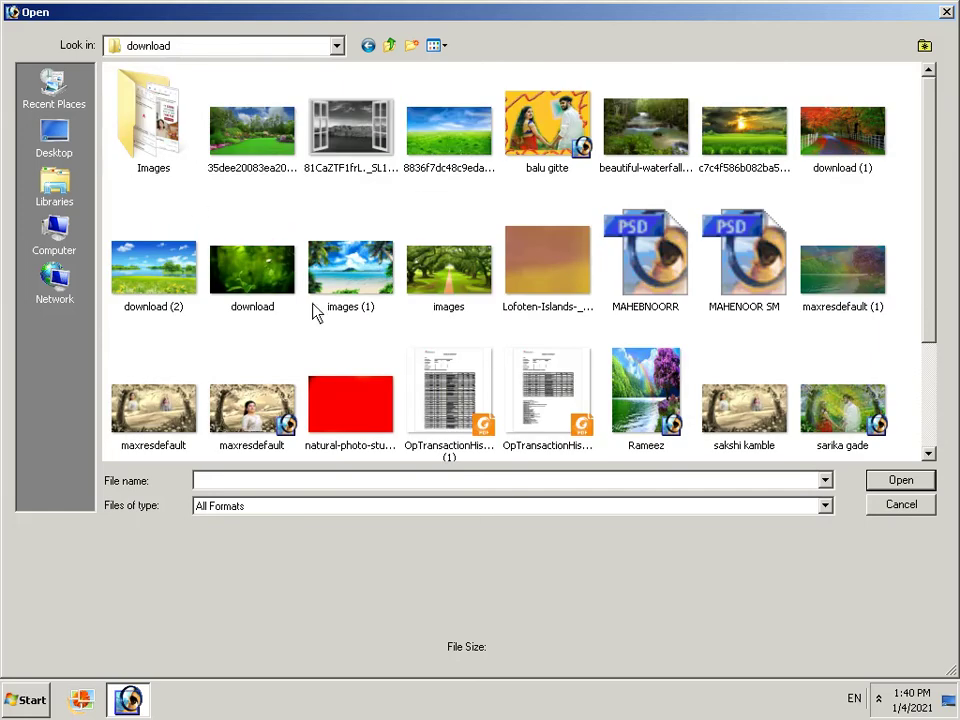
Step: Open n85bAKCX_400x400.jpg from the ARJUN folder
{"action": "left_click", "coordinate": [39, 98]}
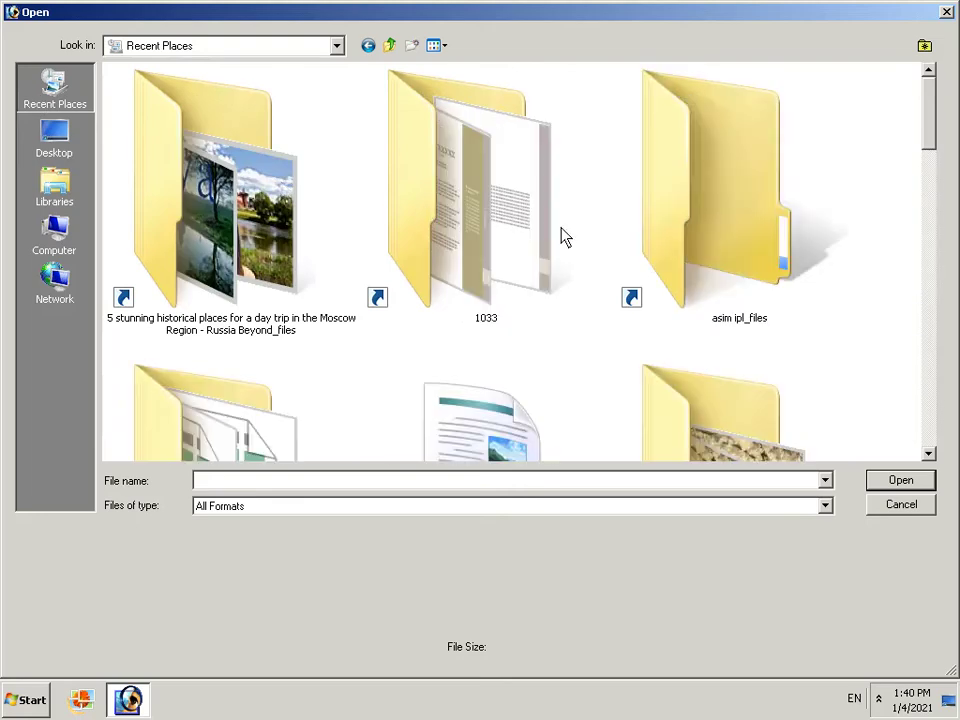
{"action": "scroll", "coordinate": [550, 240], "scroll_direction": "down", "scroll_amount": 2}
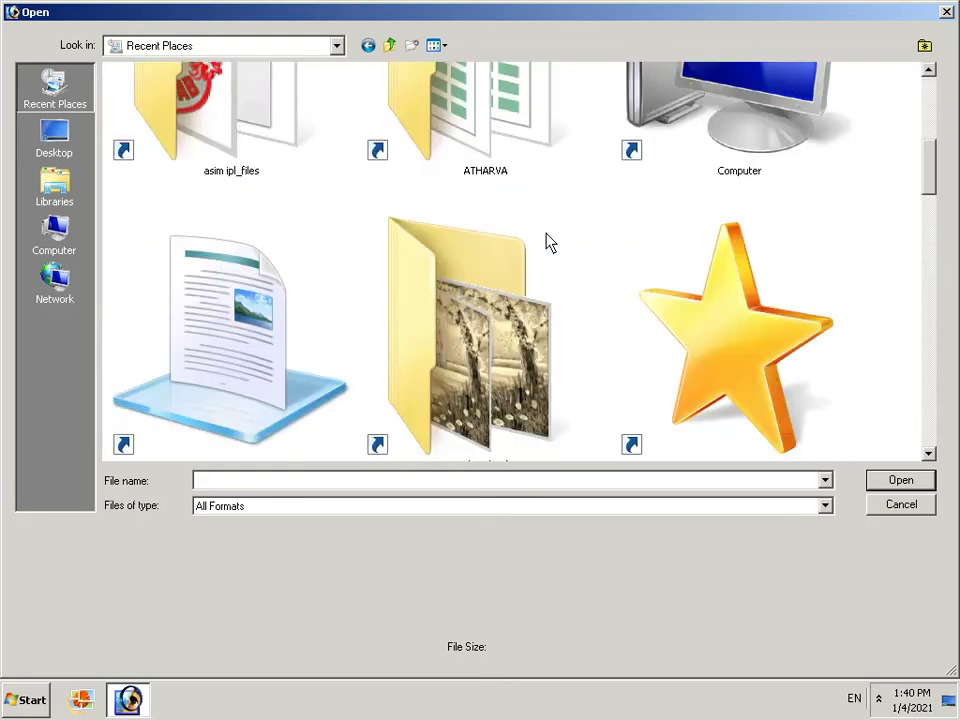
{"action": "scroll", "coordinate": [548, 242], "scroll_direction": "up", "scroll_amount": 3}
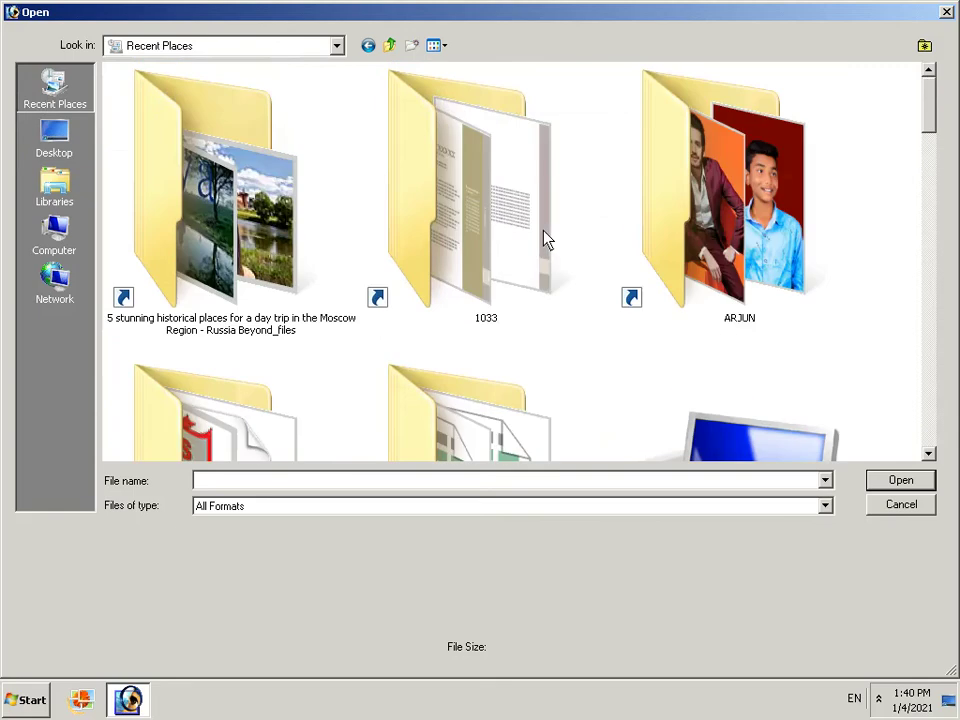
{"action": "left_click", "coordinate": [689, 234]}
{"action": "right_click", "coordinate": [689, 230]}
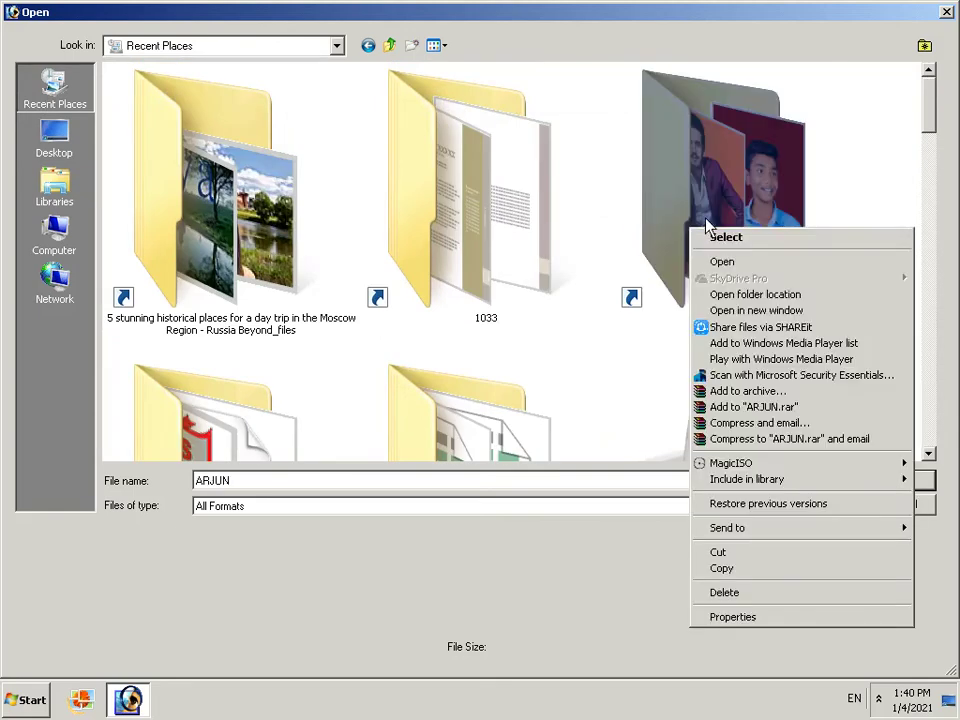
{"action": "left_click", "coordinate": [744, 261]}
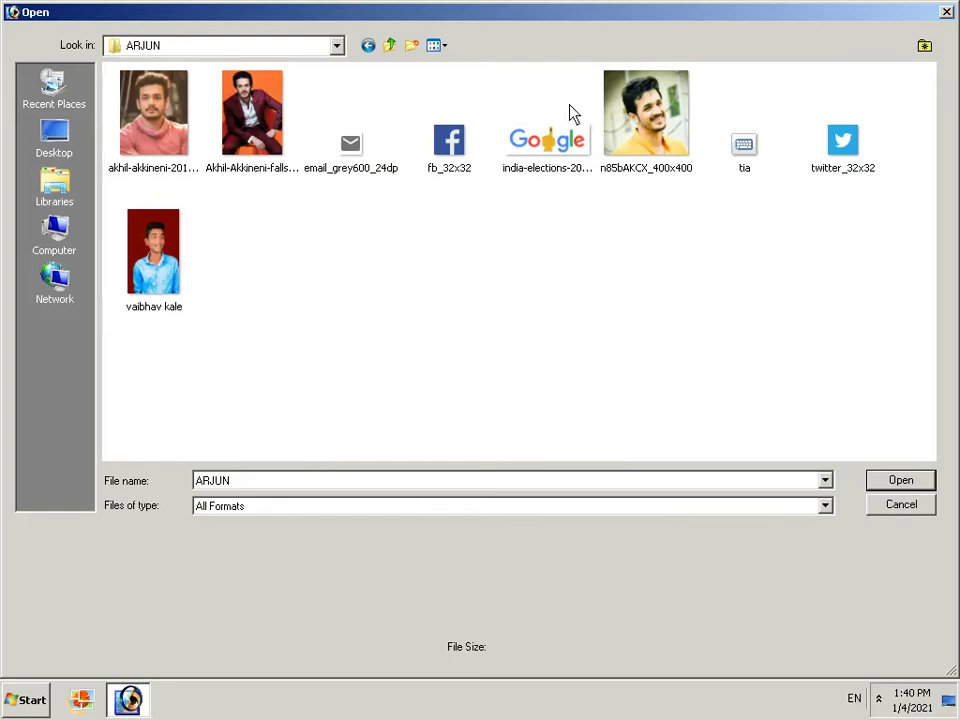
{"action": "right_click", "coordinate": [620, 121]}
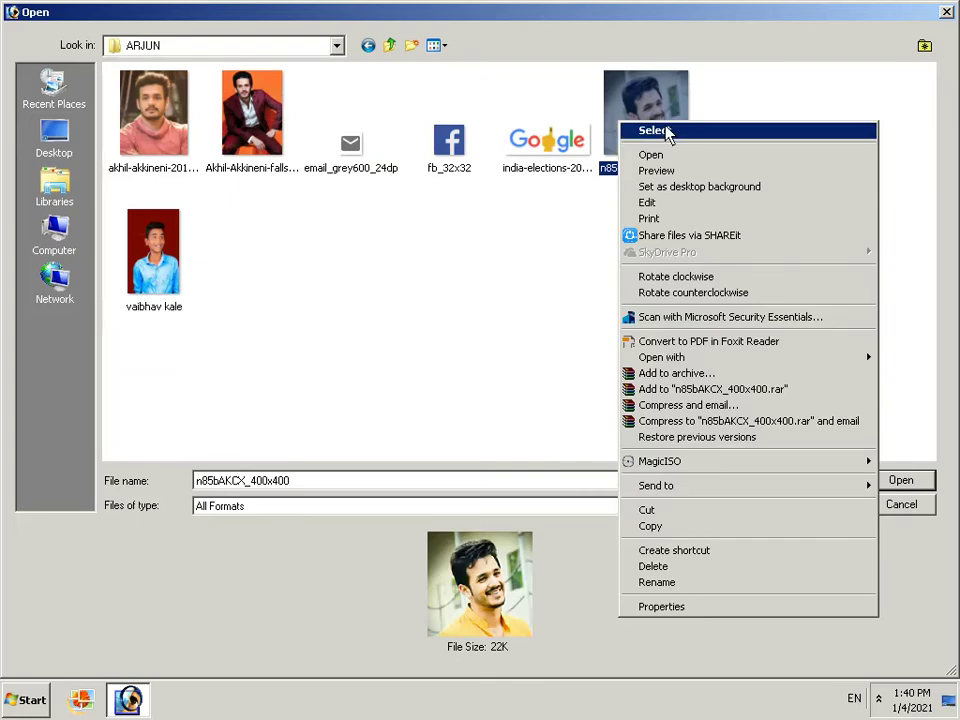
{"action": "left_click", "coordinate": [660, 130]}
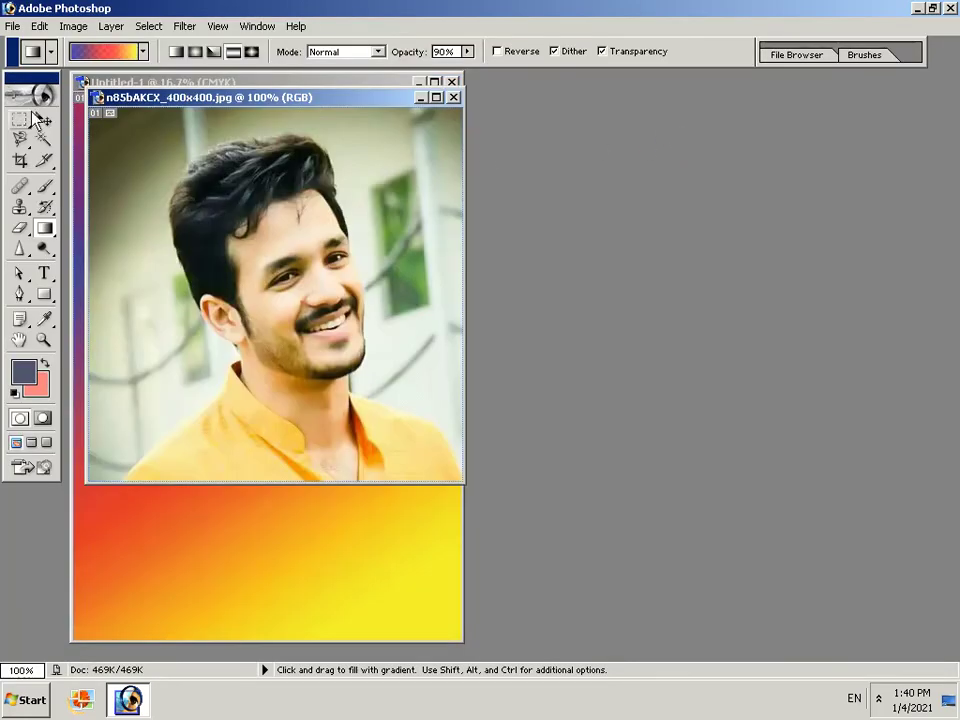
Step: Drag the portrait photo into the gradient poster as a new layer
{"action": "left_click", "coordinate": [43, 119]}
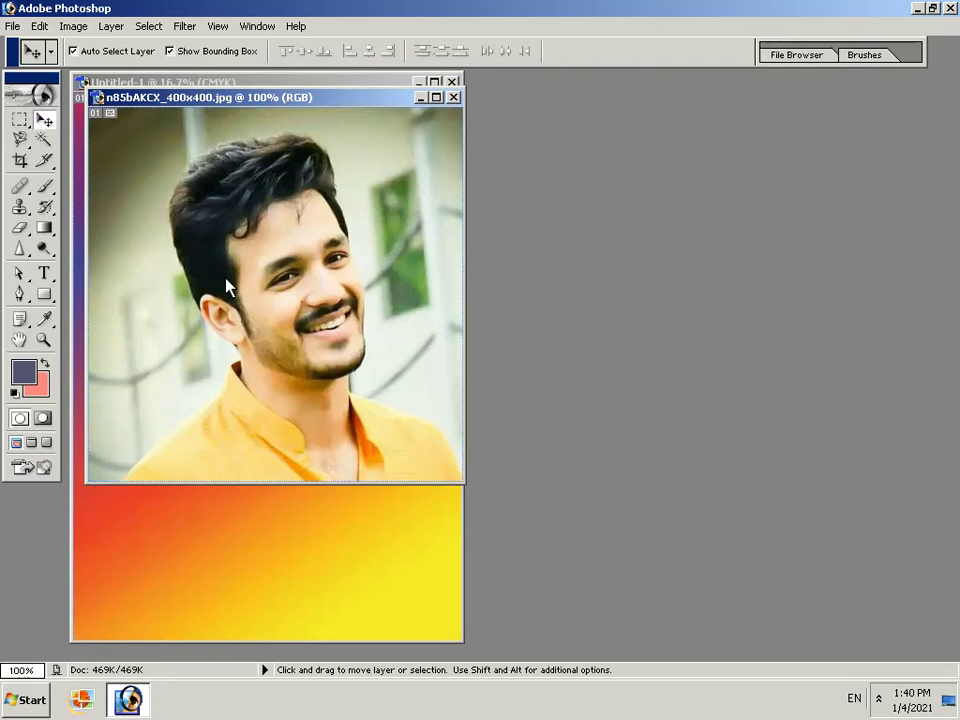
{"action": "left_click_drag", "start_coordinate": [300, 304], "coordinate": [338, 268]}
{"action": "left_click", "coordinate": [457, 276]}
{"action": "left_click_drag", "start_coordinate": [333, 104], "coordinate": [743, 198]}
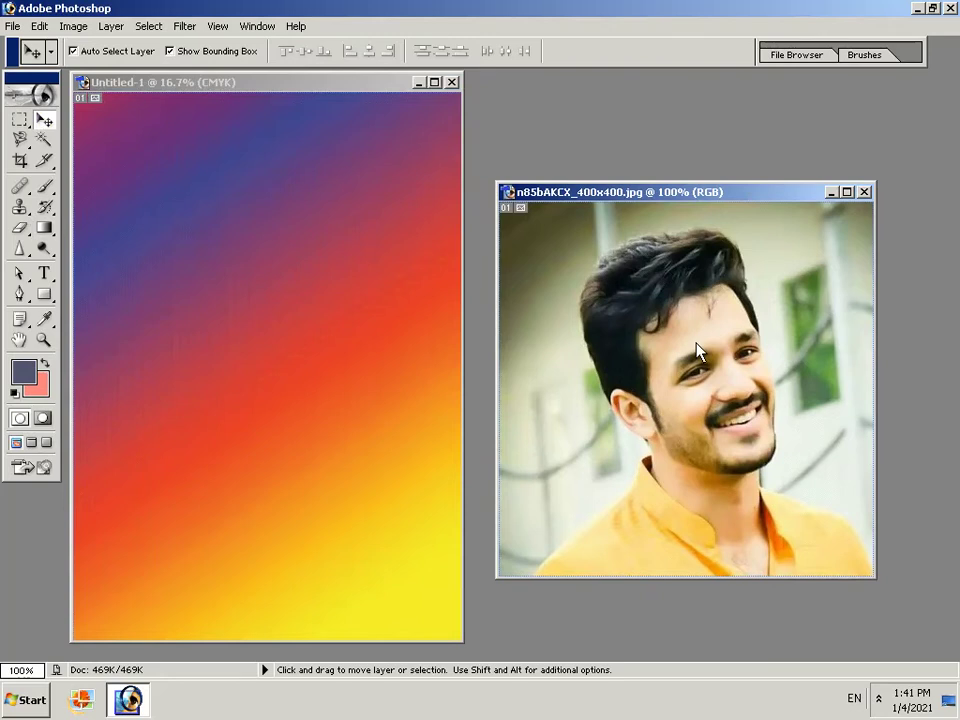
{"action": "mouse_move", "coordinate": [700, 350]}
{"action": "left_mouse_down"}
{"action": "mouse_move", "coordinate": [249, 315]}
{"action": "mouse_move", "coordinate": [246, 355]}
{"action": "mouse_move", "coordinate": [298, 573]}
{"action": "left_mouse_up"}
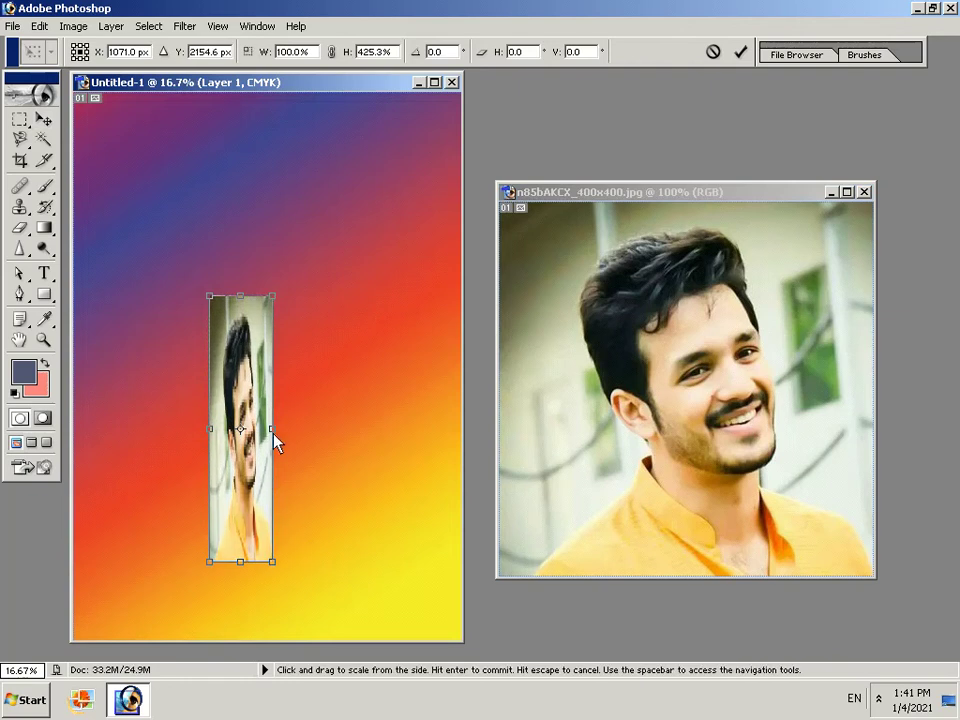
Step: Enlarge the portrait to about 437% × 425% and position it lower on the poster
{"action": "left_click_drag", "start_coordinate": [271, 432], "coordinate": [460, 437]}
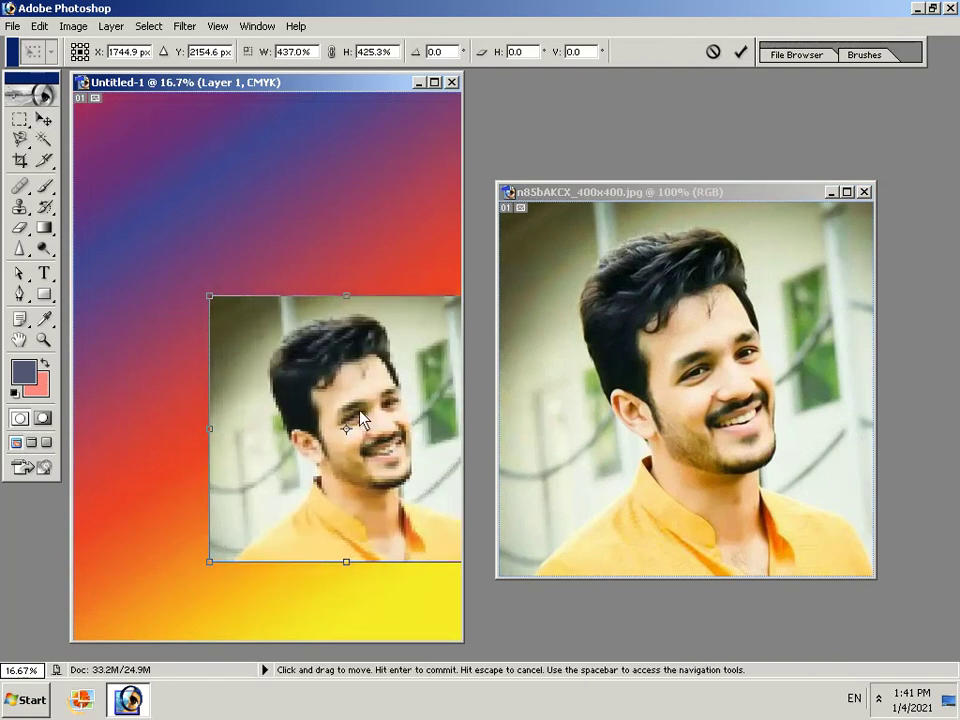
{"action": "left_click_drag", "start_coordinate": [358, 421], "coordinate": [236, 400]}
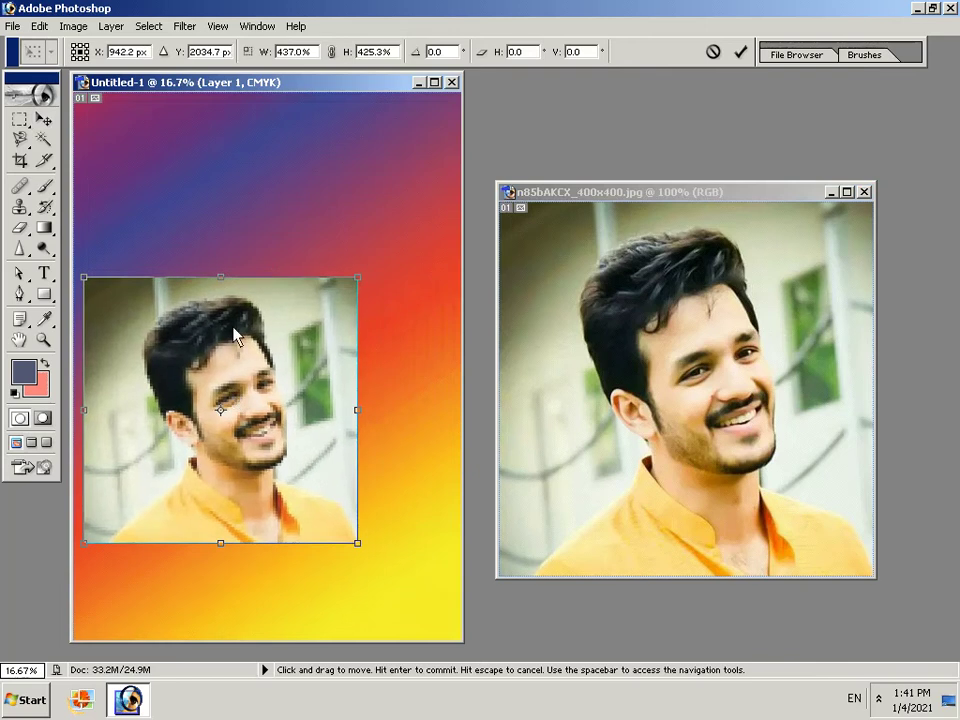
{"action": "mouse_move", "coordinate": [195, 340]}
{"action": "left_mouse_down"}
{"action": "mouse_move", "coordinate": [189, 274]}
{"action": "mouse_move", "coordinate": [208, 280]}
{"action": "mouse_move", "coordinate": [194, 275]}
{"action": "mouse_move", "coordinate": [200, 305]}
{"action": "left_mouse_up"}
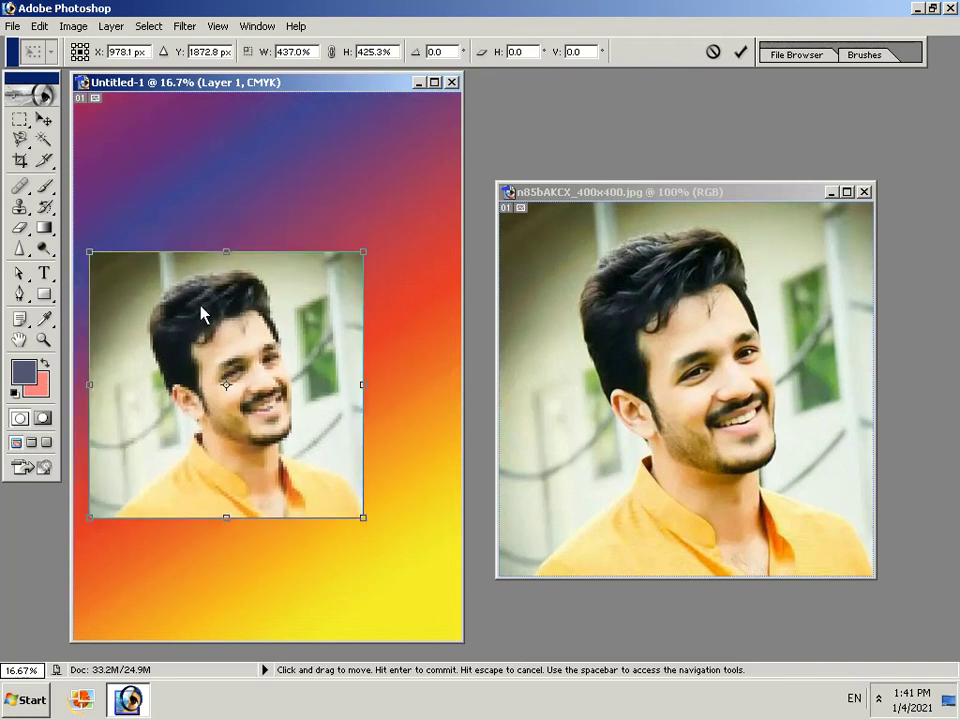
{"action": "key", "text": "Return"}
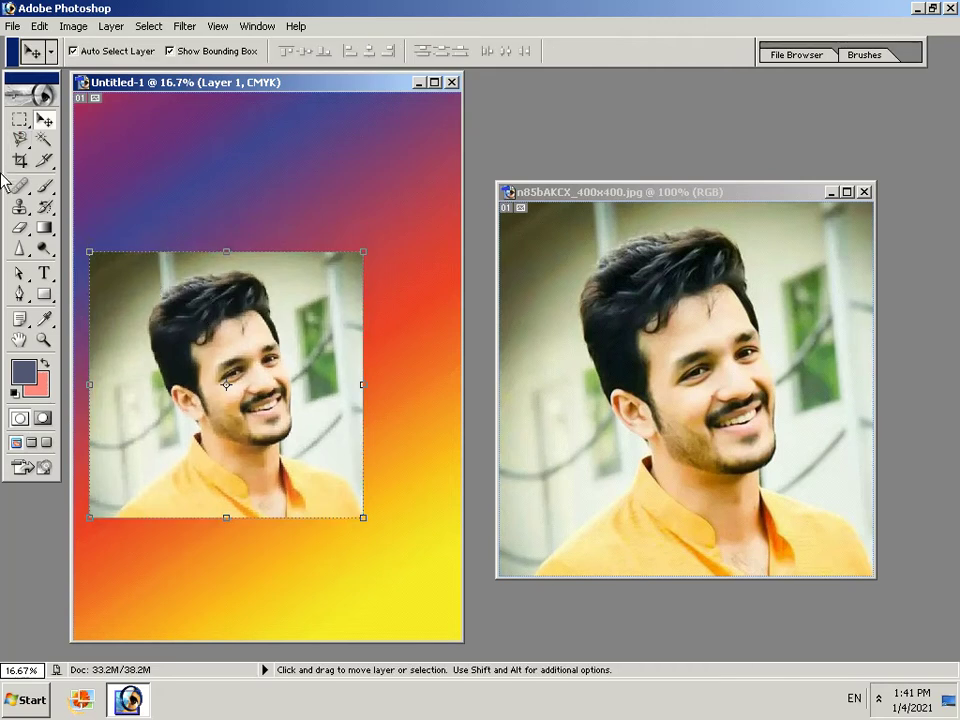
{"action": "mouse_move", "coordinate": [148, 351]}
{"action": "left_mouse_down"}
{"action": "mouse_move", "coordinate": [159, 414]}
{"action": "mouse_move", "coordinate": [150, 425]}
{"action": "mouse_move", "coordinate": [145, 397]}
{"action": "left_mouse_up"}
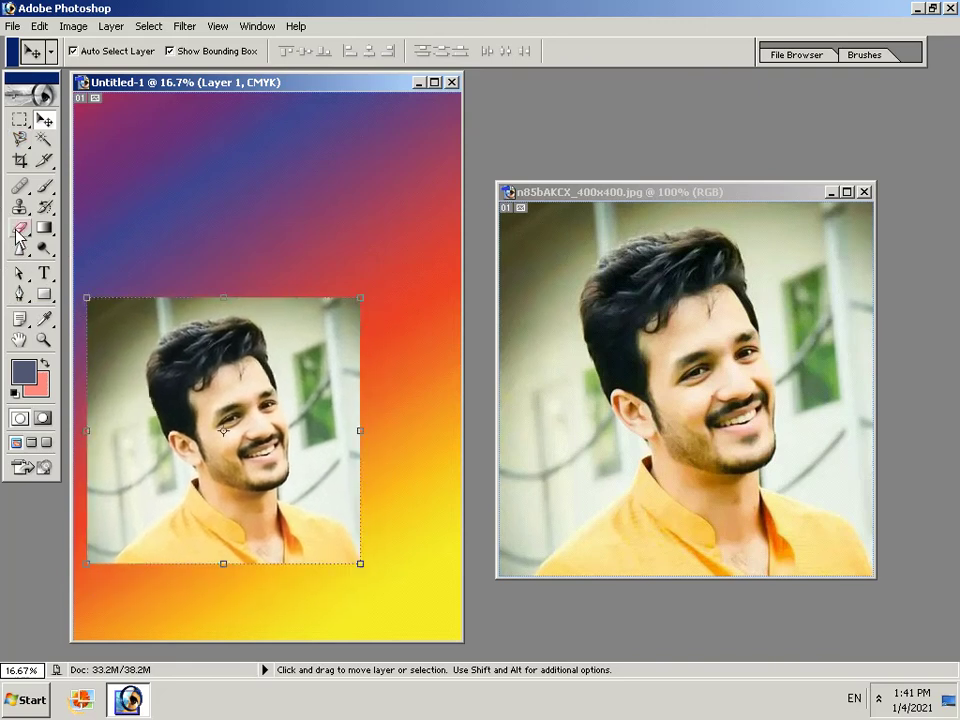
Step: Select the Eraser and set its brush Master Diameter to 38 px
{"action": "key", "text": "e"}
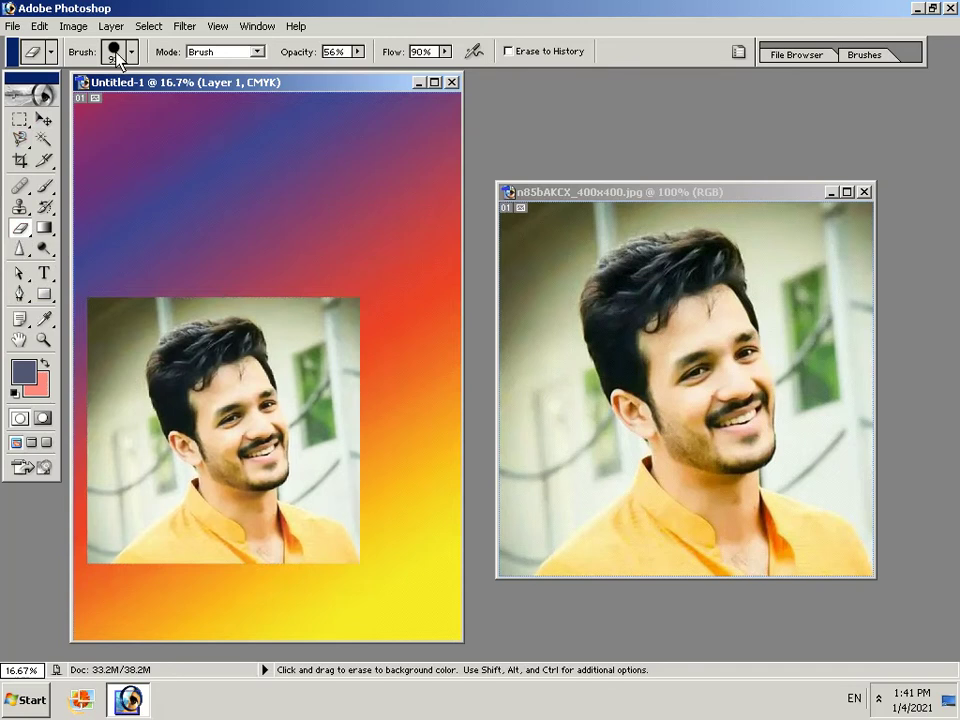
{"action": "left_click", "coordinate": [116, 54]}
{"action": "left_click", "coordinate": [122, 250]}
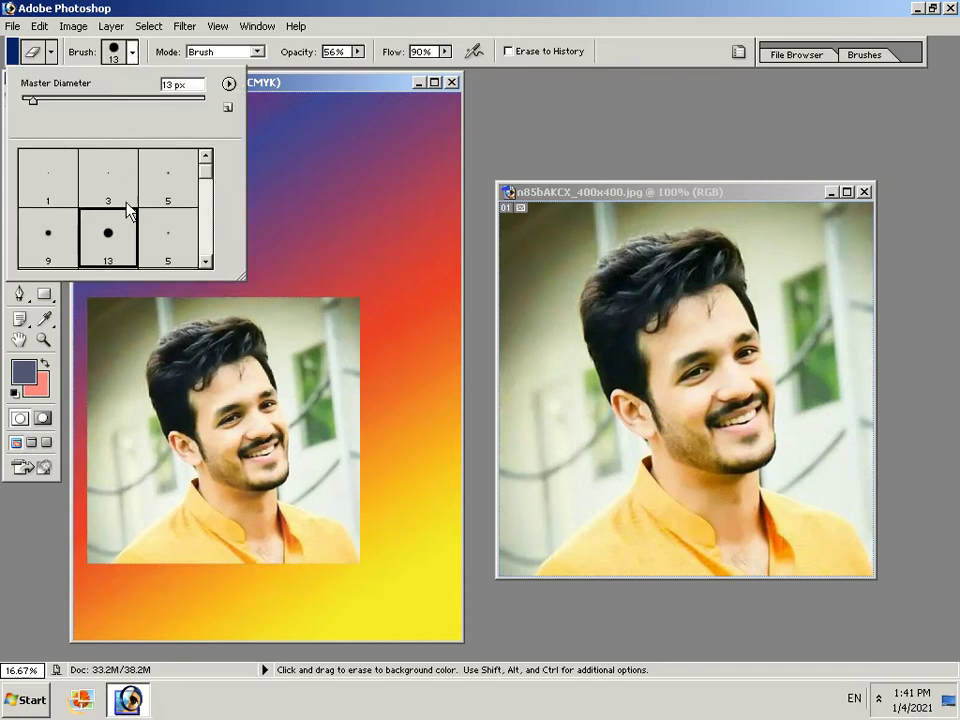
{"action": "mouse_move", "coordinate": [116, 100]}
{"action": "left_mouse_down"}
{"action": "mouse_move", "coordinate": [144, 100]}
{"action": "mouse_move", "coordinate": [124, 100]}
{"action": "left_mouse_up"}
{"action": "mouse_move", "coordinate": [266, 304]}
{"action": "left_mouse_down"}
{"action": "mouse_move", "coordinate": [302, 347]}
{"action": "mouse_move", "coordinate": [336, 302]}
{"action": "mouse_move", "coordinate": [375, 377]}
{"action": "mouse_move", "coordinate": [329, 312]}
{"action": "left_mouse_up"}
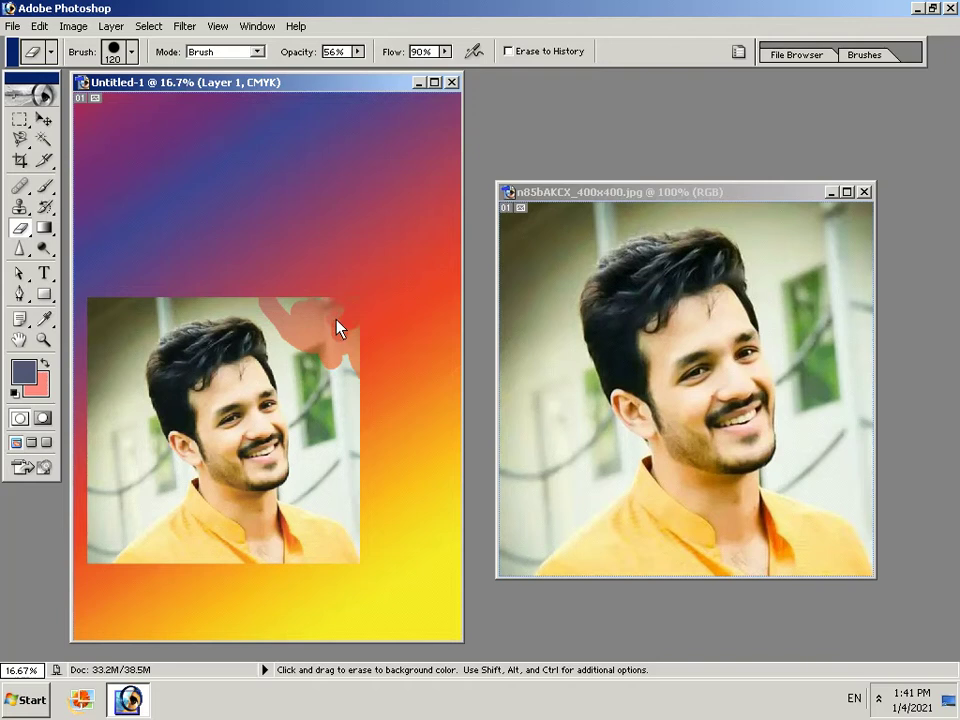
{"action": "left_click", "coordinate": [110, 50]}
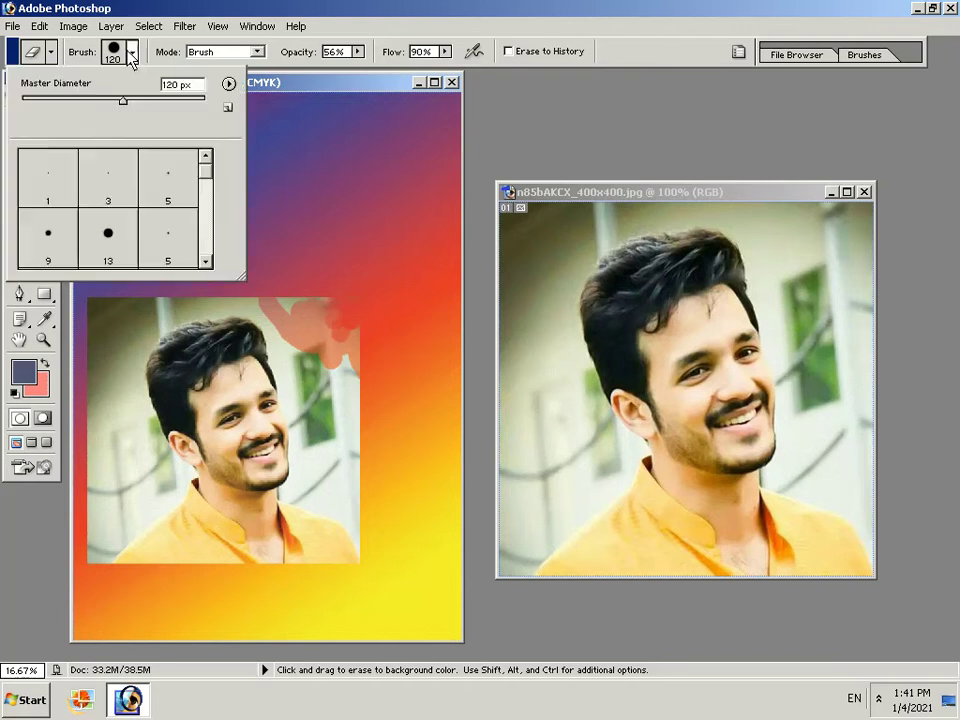
{"action": "left_click_drag", "start_coordinate": [122, 100], "coordinate": [55, 100]}
{"action": "key", "text": "Return"}
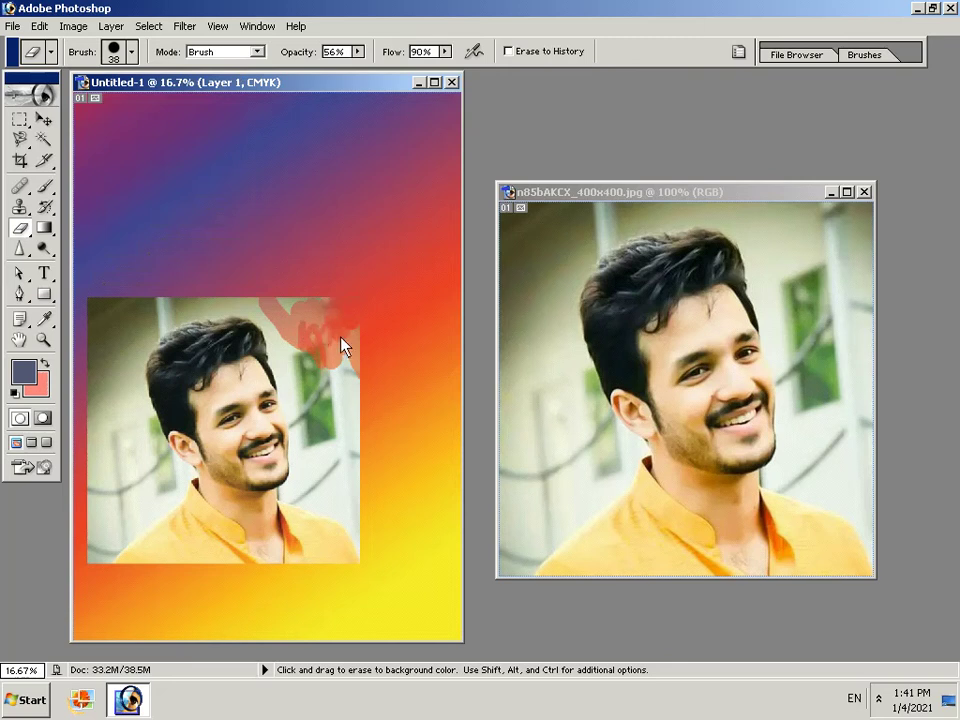
{"action": "left_click", "coordinate": [131, 52]}
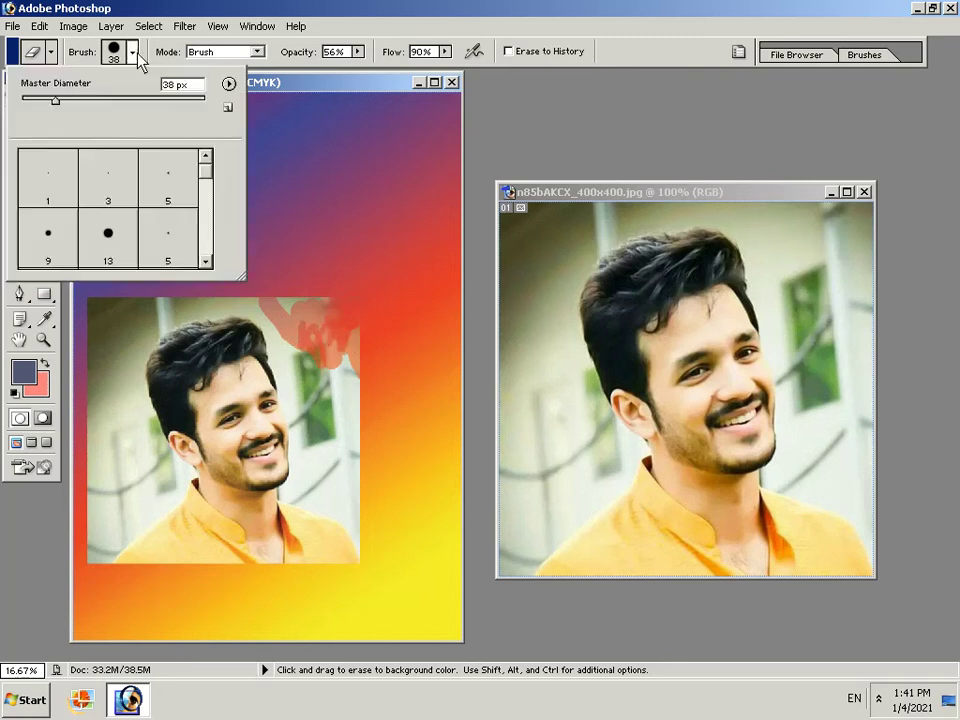
{"action": "left_click", "coordinate": [76, 58]}
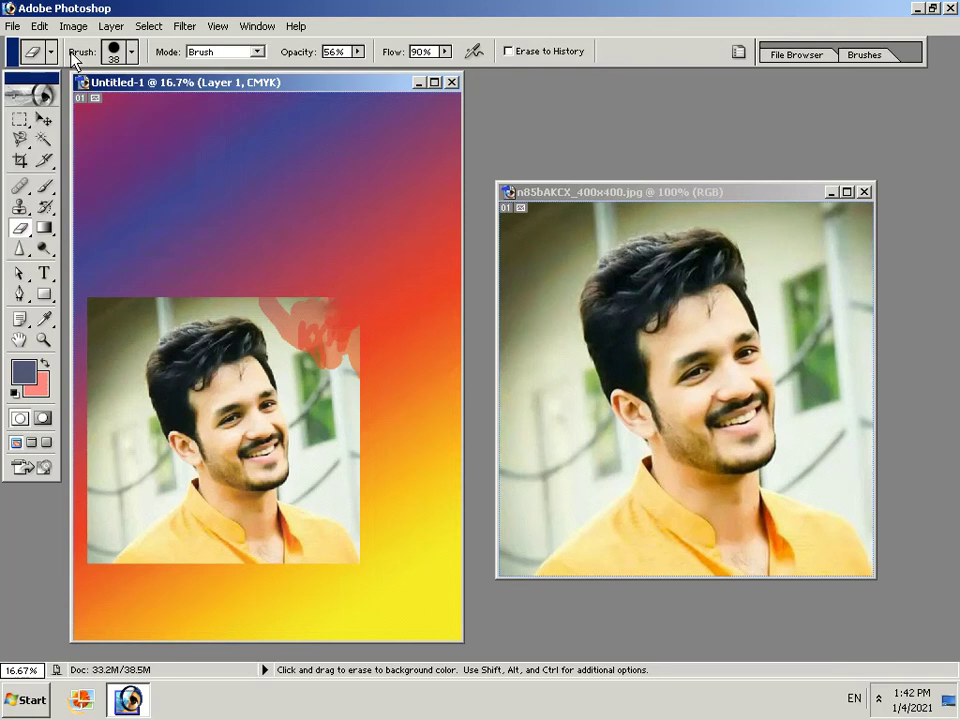
{"action": "left_click", "coordinate": [131, 52]}
{"action": "scroll", "coordinate": [128, 216], "scroll_direction": "down", "scroll_amount": 2}
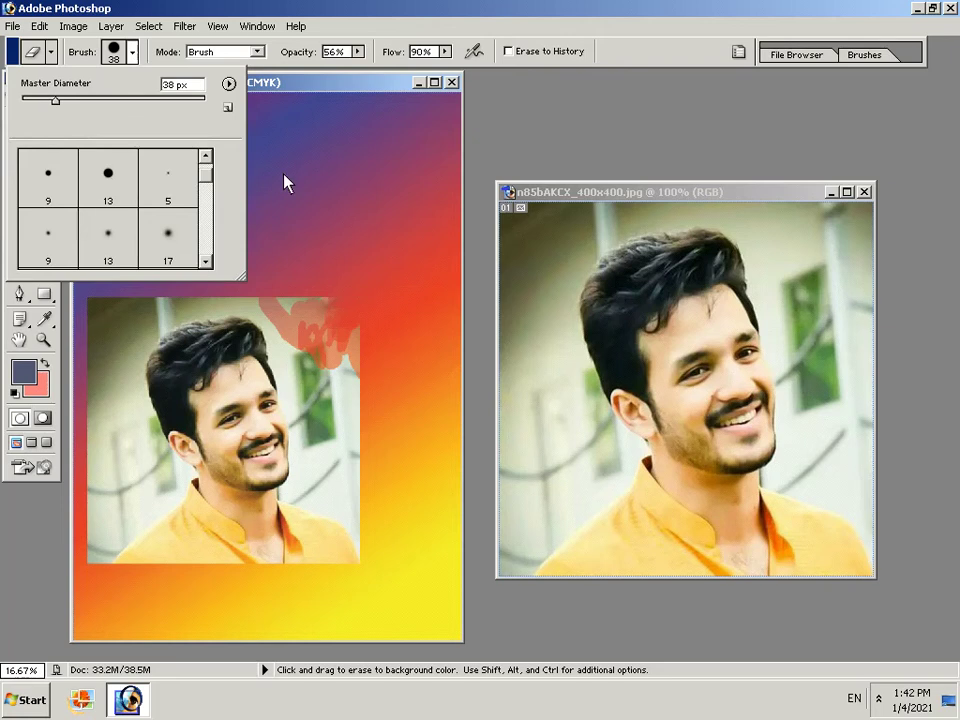
{"action": "left_click", "coordinate": [366, 214]}
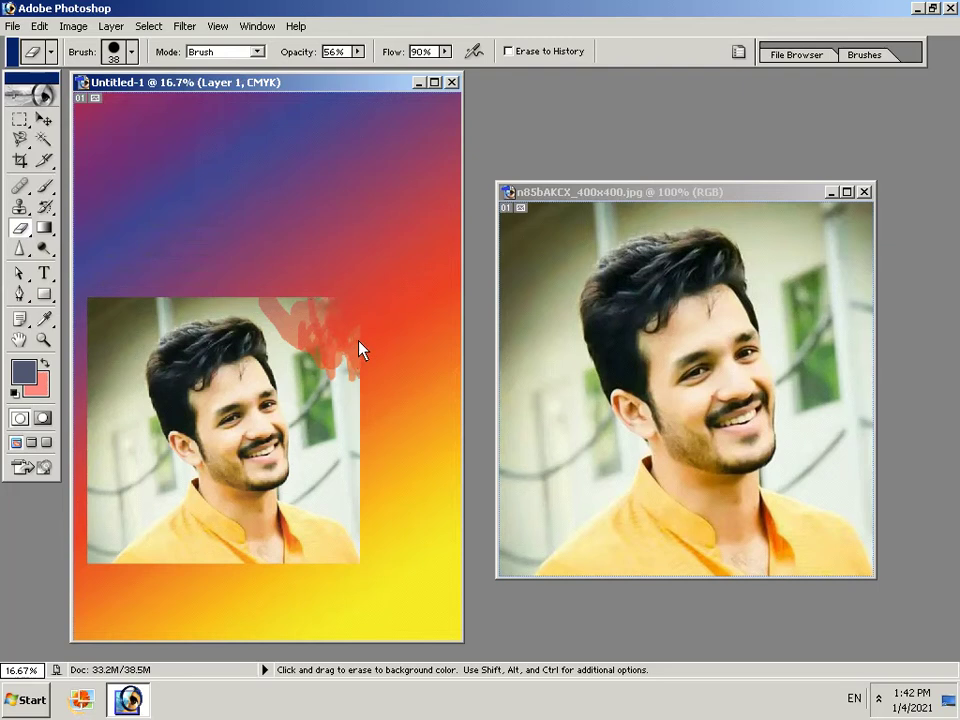
Step: Erase the photo's top-right corner, stepping back some strokes with Ctrl+Alt+Z
{"action": "key", "text": "ctrl"}
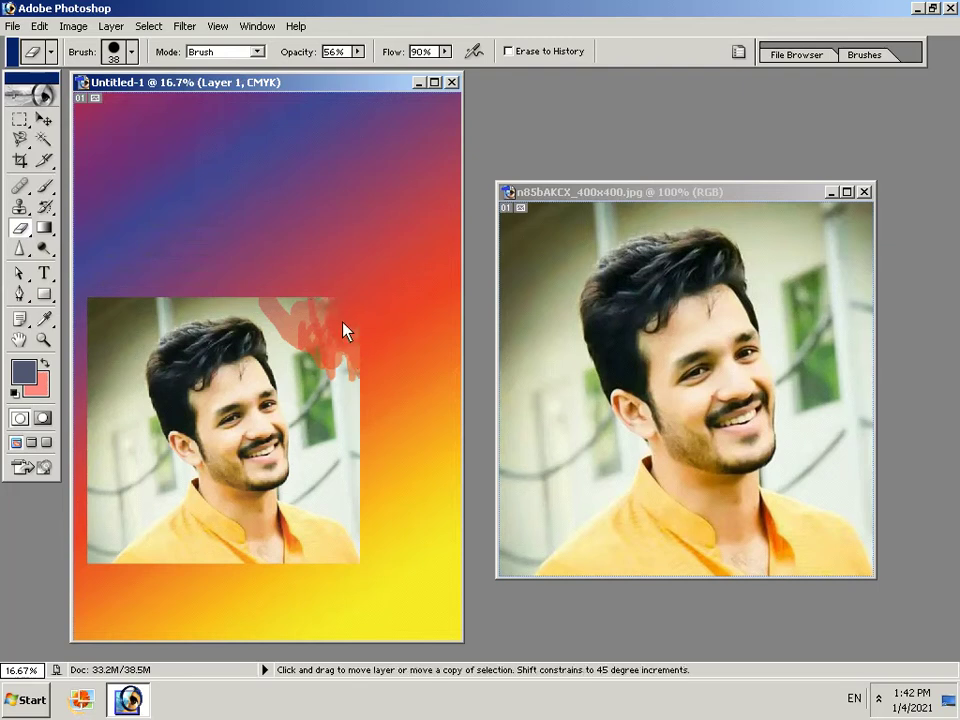
{"action": "key", "text": "ctrl+alt+z"}
{"action": "key", "text": "ctrl+alt+z"}
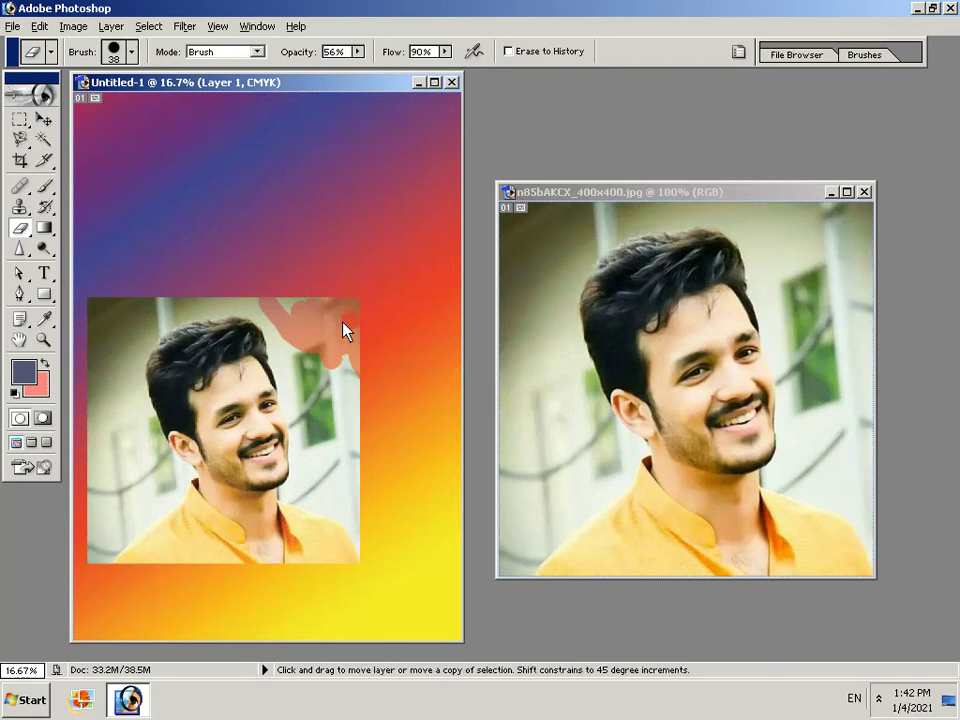
{"action": "left_click_drag", "start_coordinate": [343, 330], "coordinate": [343, 330]}
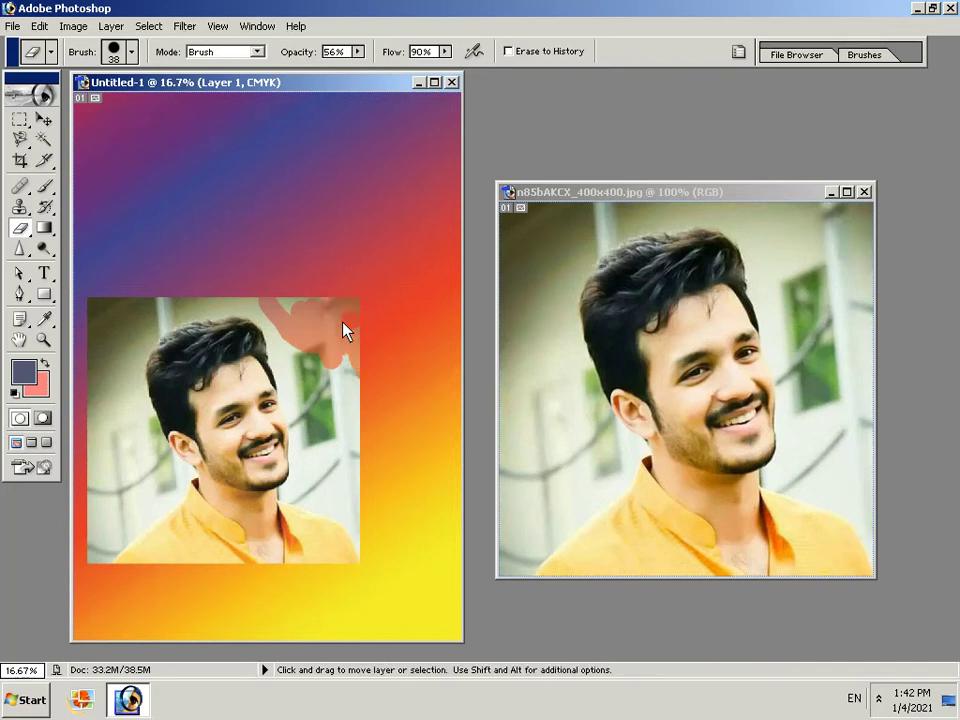
{"action": "key", "text": "ctrl+z"}
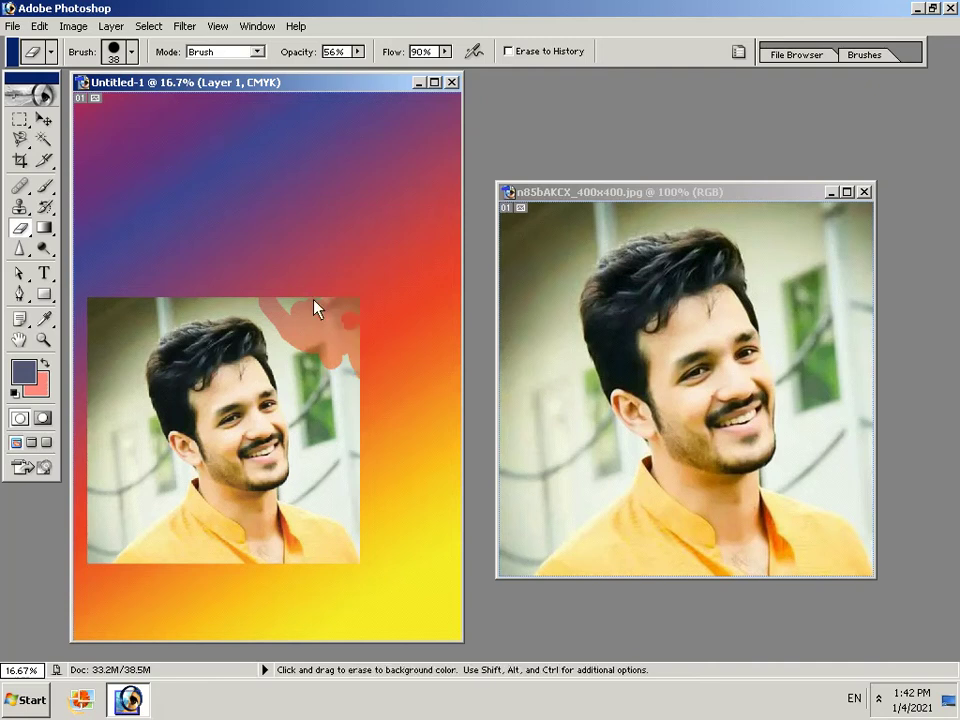
{"action": "left_click", "coordinate": [44, 121]}
Step: Delete Layer 1 from the poster and close the n85bAKCX_400x400.jpg photo
{"action": "left_click_drag", "start_coordinate": [316, 332], "coordinate": [464, 227]}
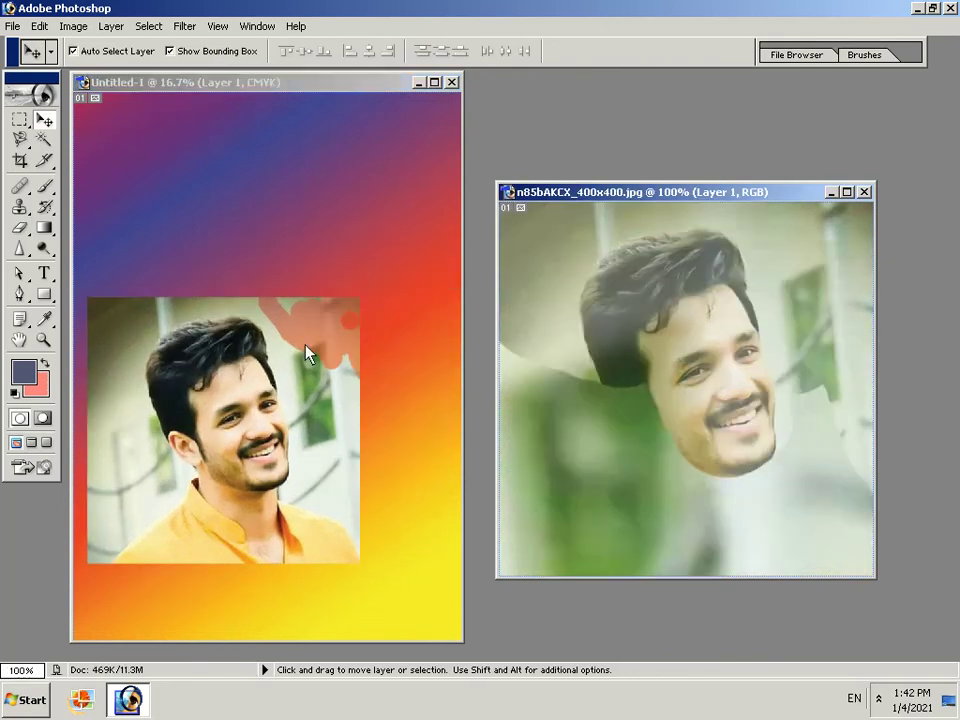
{"action": "left_click", "coordinate": [197, 320]}
{"action": "right_click", "coordinate": [221, 346]}
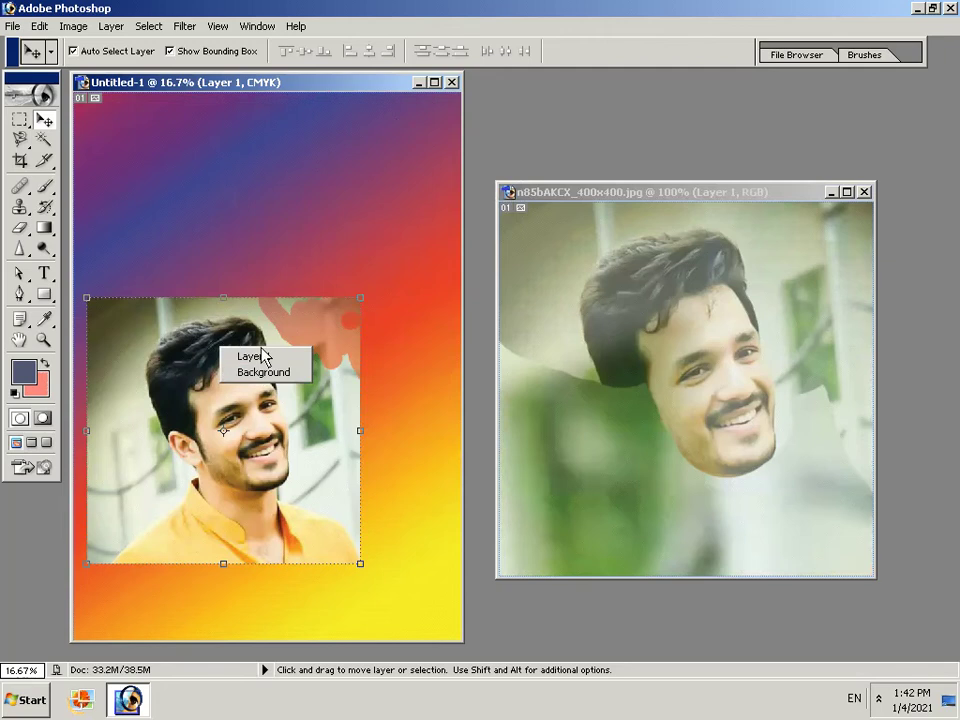
{"action": "left_click", "coordinate": [109, 28]}
{"action": "mouse_move", "coordinate": [140, 77]}
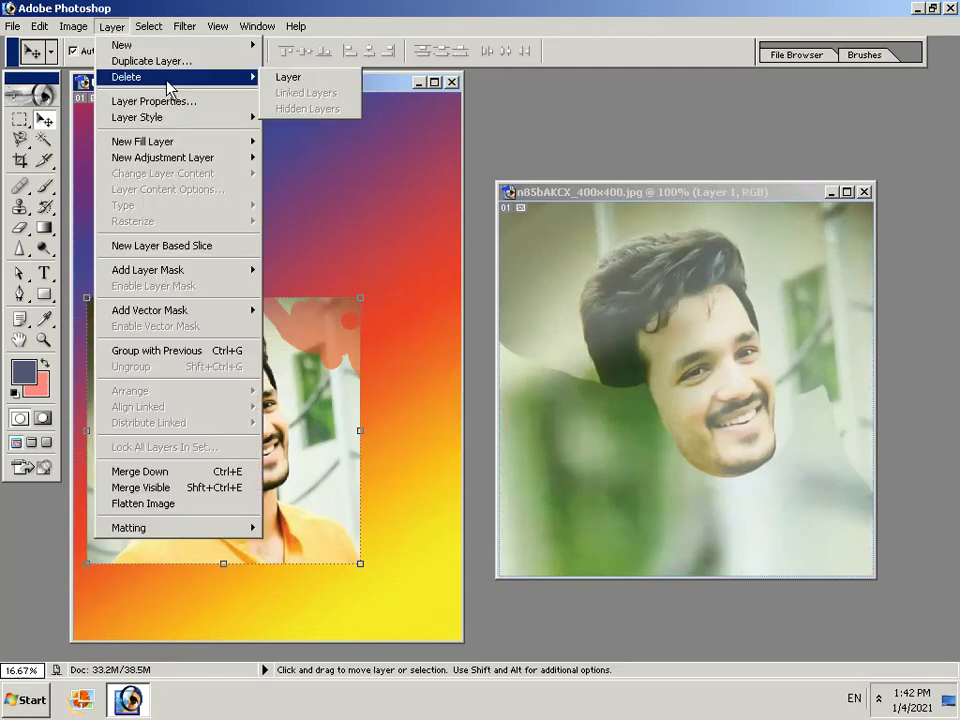
{"action": "left_click", "coordinate": [296, 80]}
{"action": "left_click", "coordinate": [422, 272]}
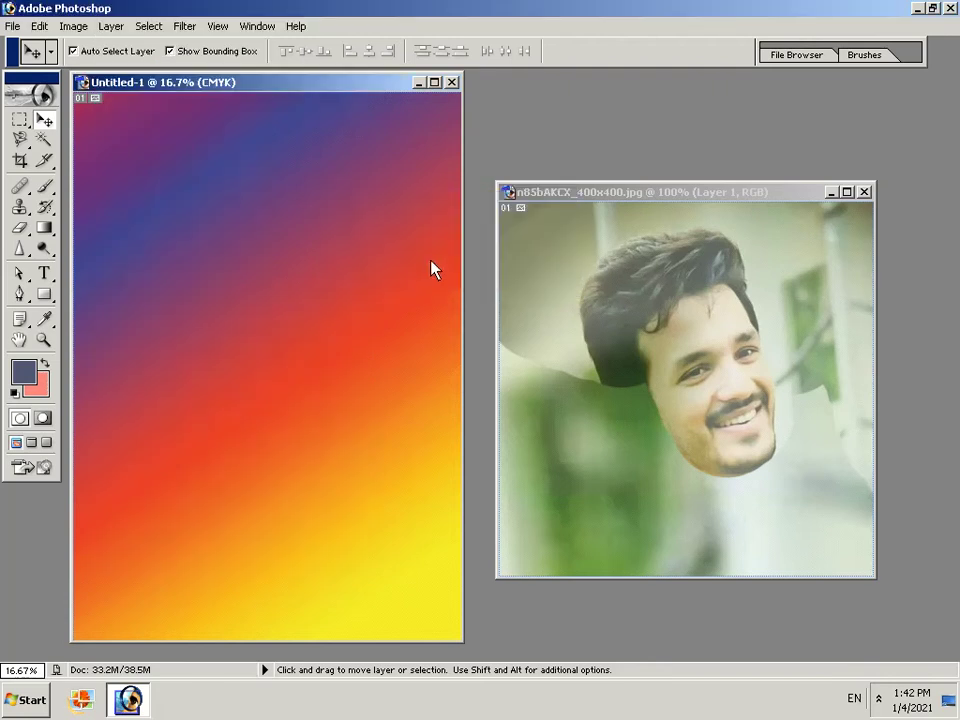
{"action": "left_click", "coordinate": [603, 281]}
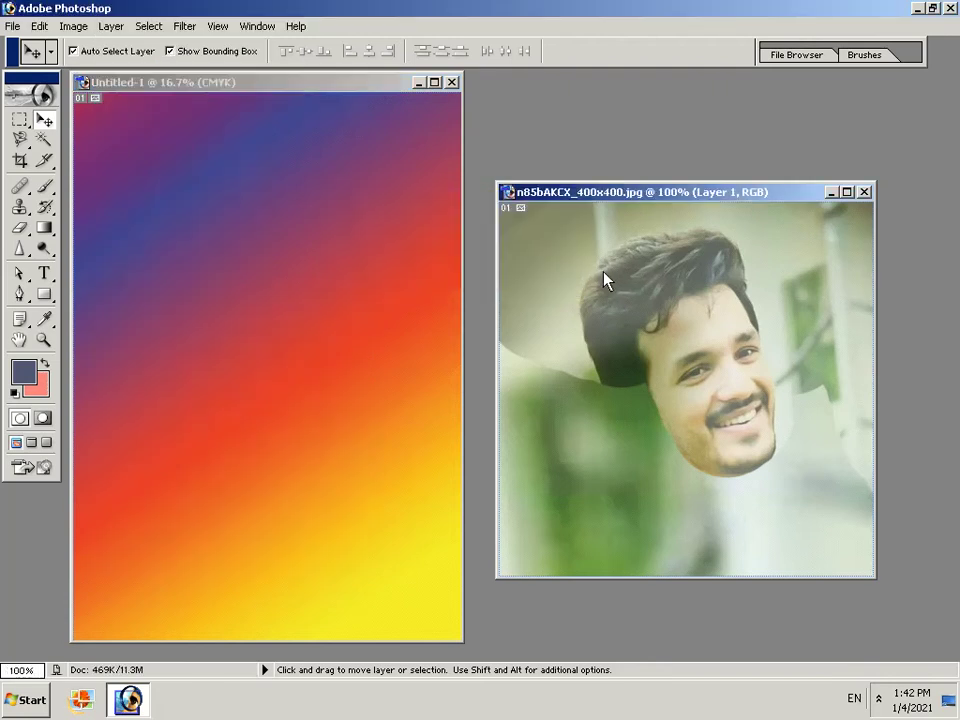
{"action": "left_click", "coordinate": [864, 192]}
Step: Discard the photo's changes and browse to Libraries > Pictures in the Open dialog
{"action": "left_click", "coordinate": [486, 272]}
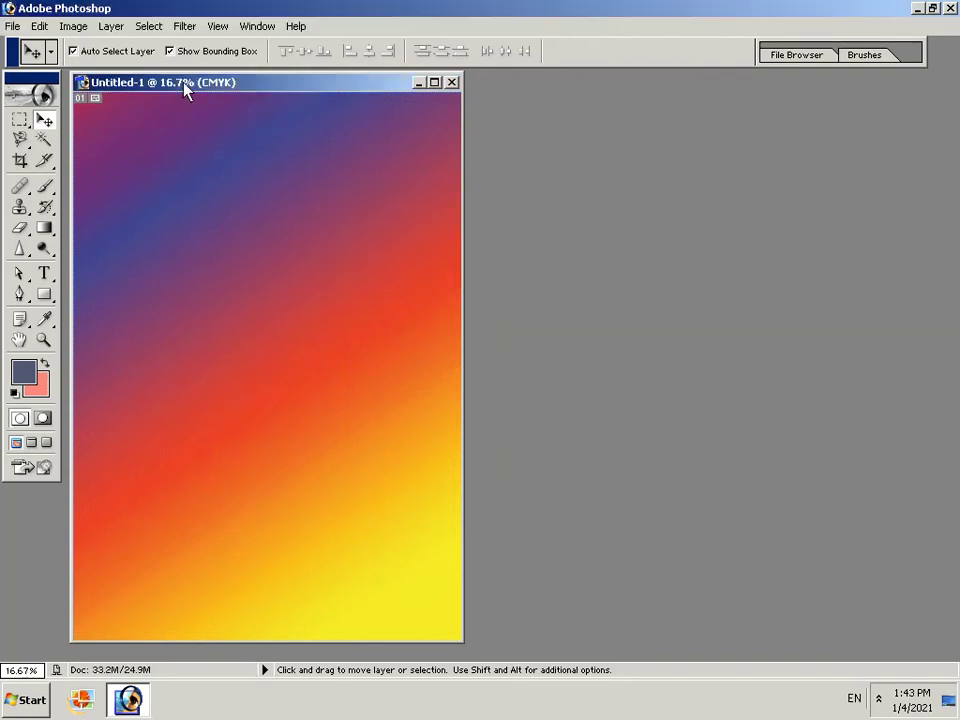
{"action": "left_click", "coordinate": [12, 26]}
{"action": "left_click", "coordinate": [36, 61]}
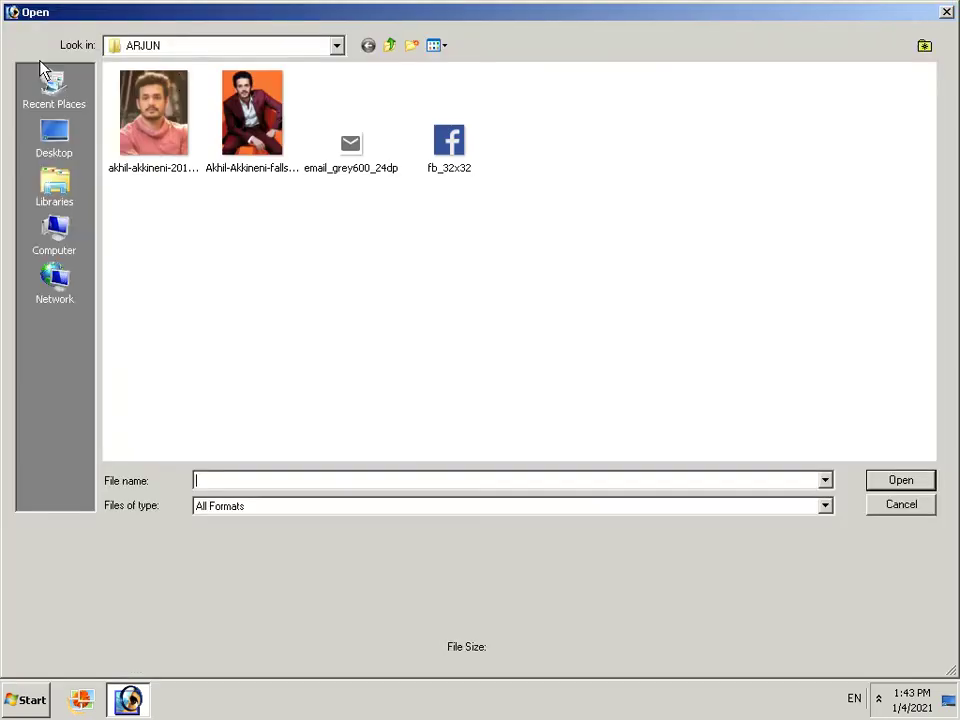
{"action": "left_click", "coordinate": [68, 130]}
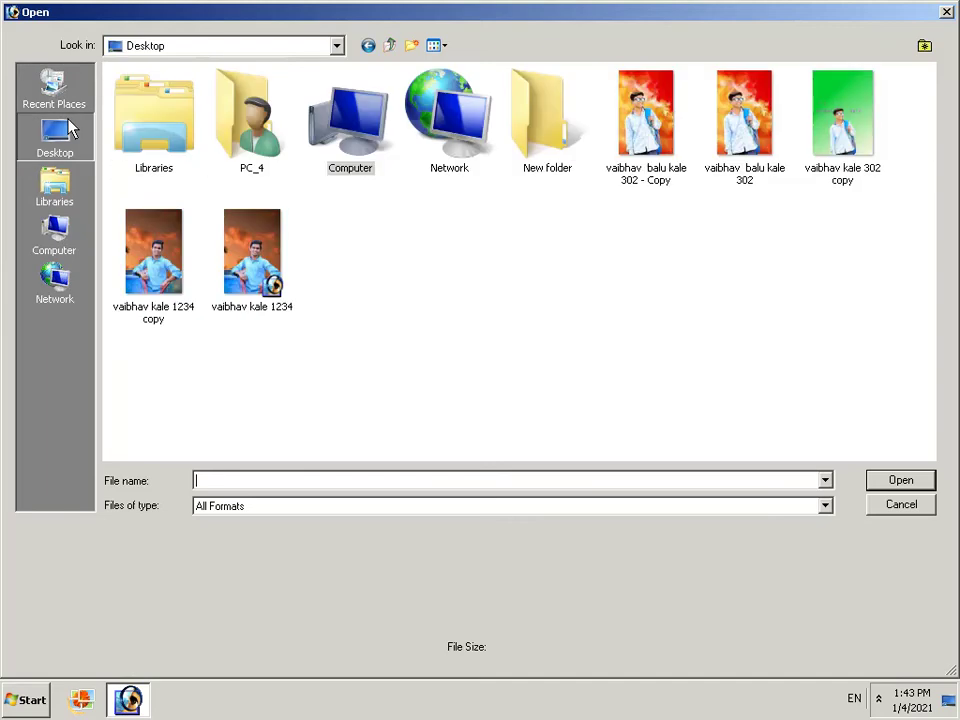
{"action": "left_click", "coordinate": [50, 192]}
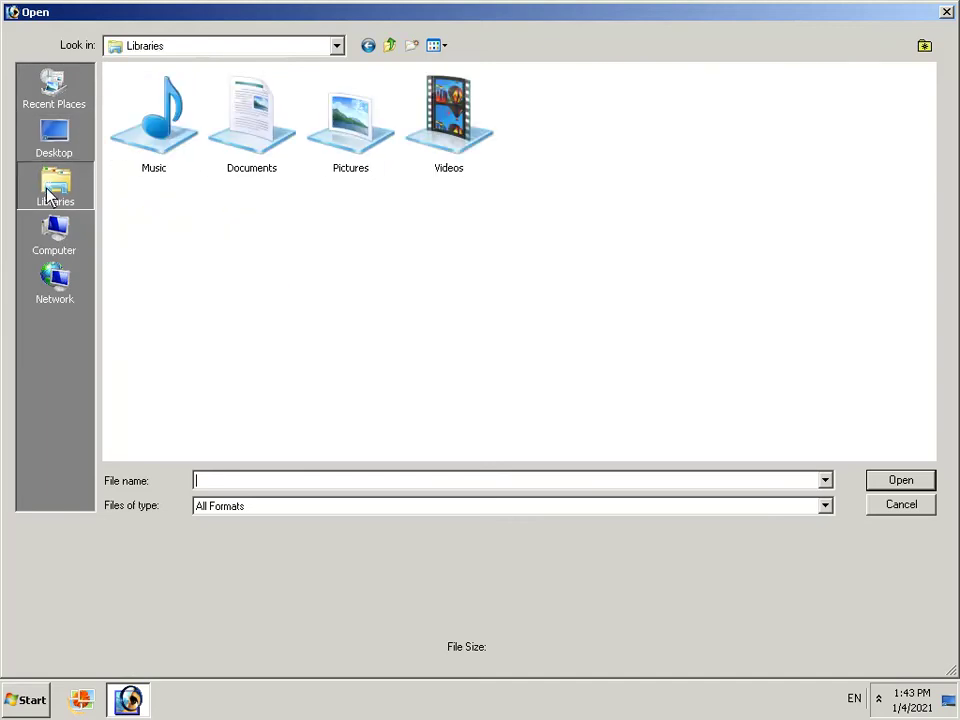
{"action": "right_click", "coordinate": [316, 131]}
{"action": "left_click", "coordinate": [391, 163]}
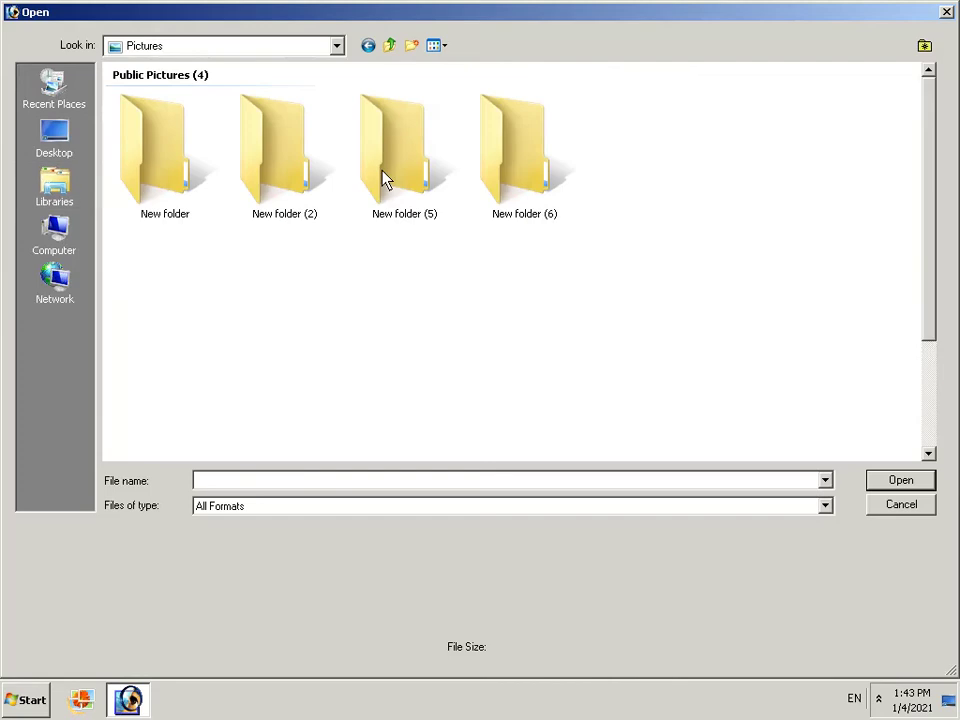
Step: Scroll through the Pictures library and pick download (4)
{"action": "scroll", "coordinate": [379, 183], "scroll_direction": "down", "scroll_amount": 2}
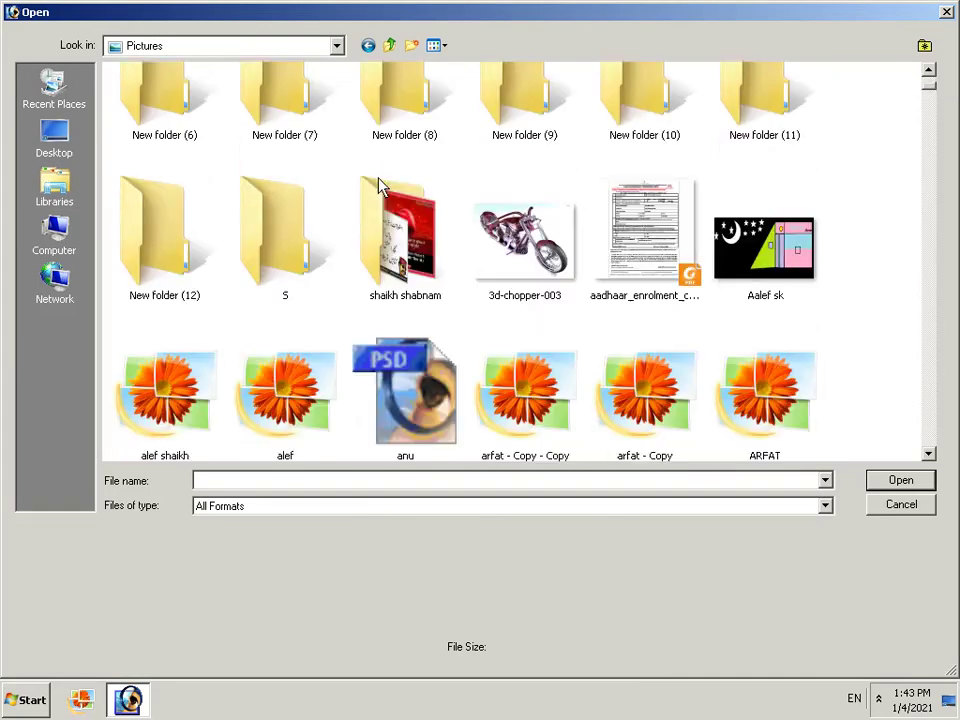
{"action": "scroll", "coordinate": [390, 195], "scroll_direction": "down", "scroll_amount": 5}
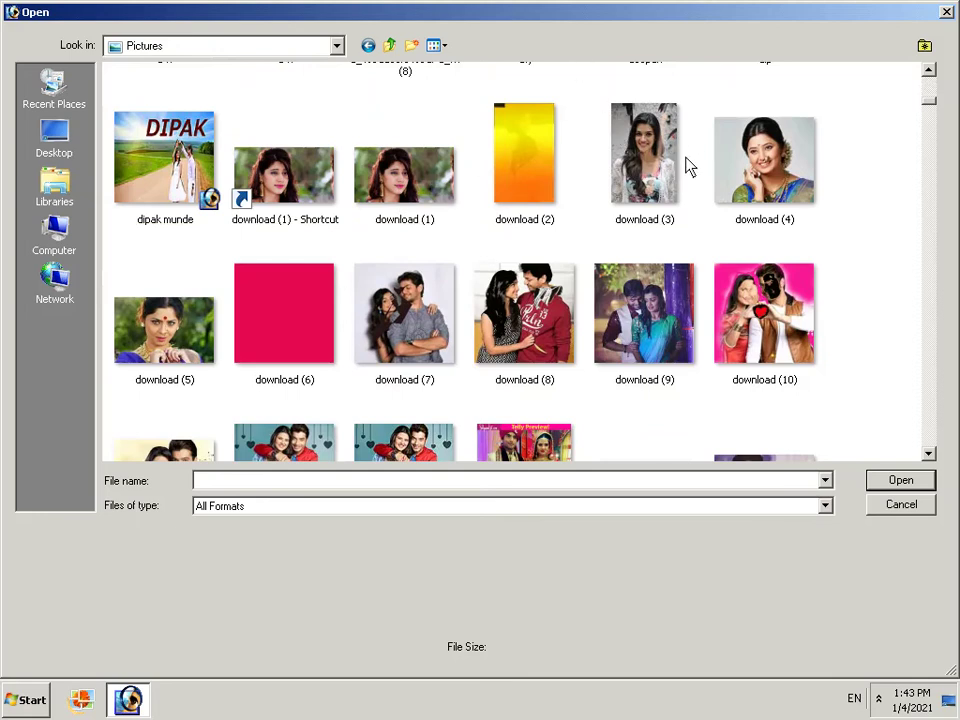
{"action": "scroll", "coordinate": [680, 180], "scroll_direction": "down", "scroll_amount": 3}
{"action": "scroll", "coordinate": [680, 185], "scroll_direction": "down", "scroll_amount": 2}
{"action": "scroll", "coordinate": [680, 186], "scroll_direction": "down", "scroll_amount": 5}
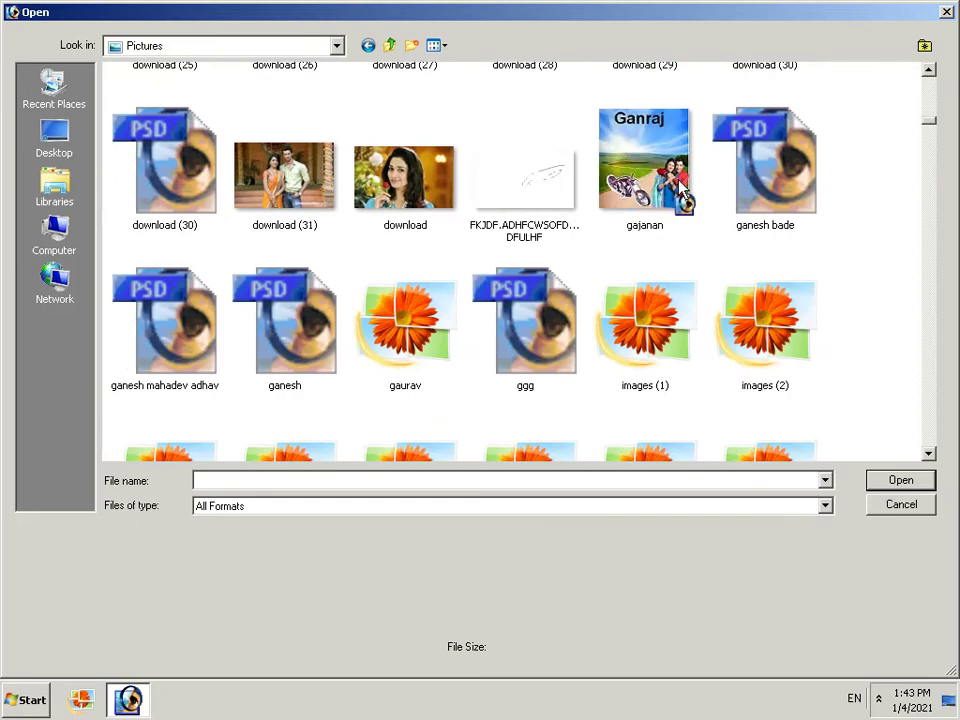
{"action": "scroll", "coordinate": [679, 187], "scroll_direction": "down", "scroll_amount": 3}
{"action": "scroll", "coordinate": [680, 190], "scroll_direction": "down", "scroll_amount": 3}
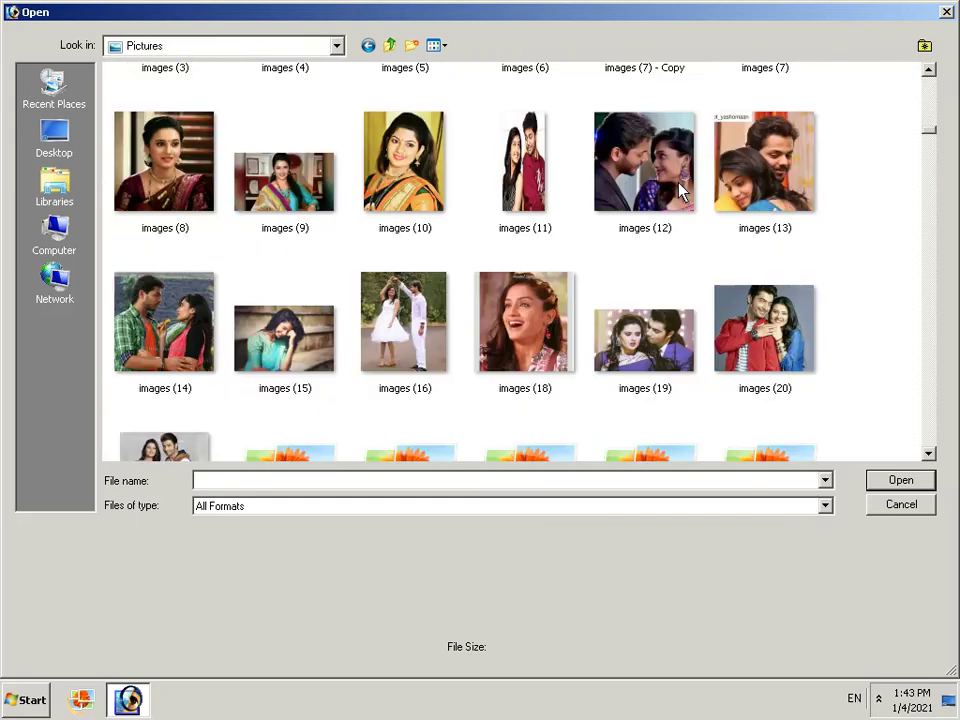
{"action": "scroll", "coordinate": [679, 187], "scroll_direction": "down", "scroll_amount": 3}
{"action": "scroll", "coordinate": [680, 186], "scroll_direction": "down", "scroll_amount": 3}
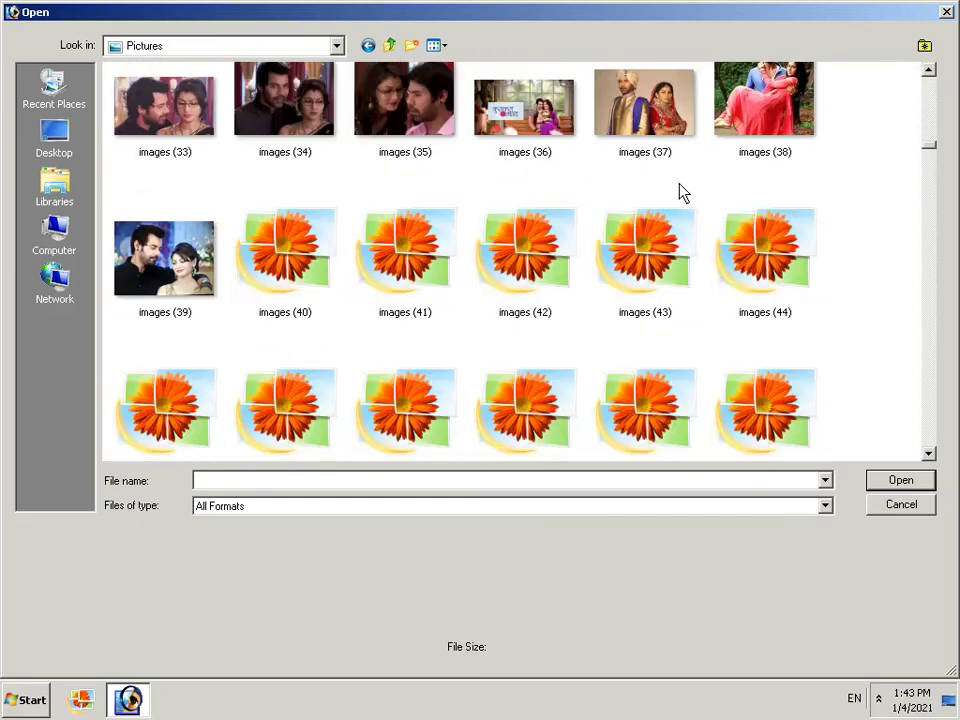
{"action": "scroll", "coordinate": [680, 190], "scroll_direction": "down", "scroll_amount": 3}
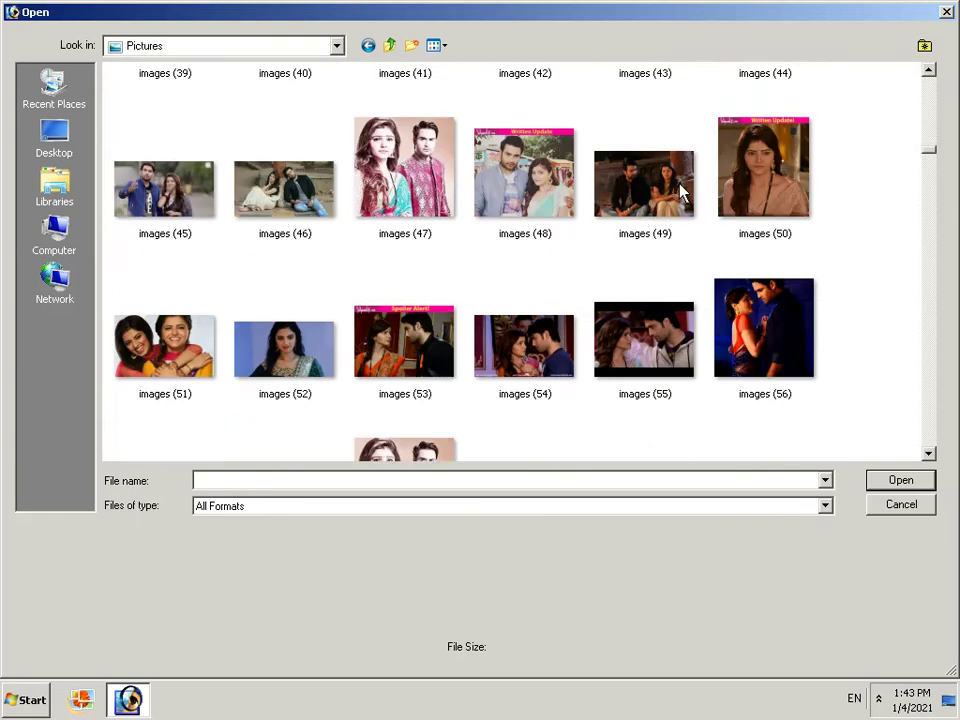
{"action": "scroll", "coordinate": [680, 190], "scroll_direction": "down", "scroll_amount": 3}
{"action": "scroll", "coordinate": [681, 192], "scroll_direction": "down", "scroll_amount": 3}
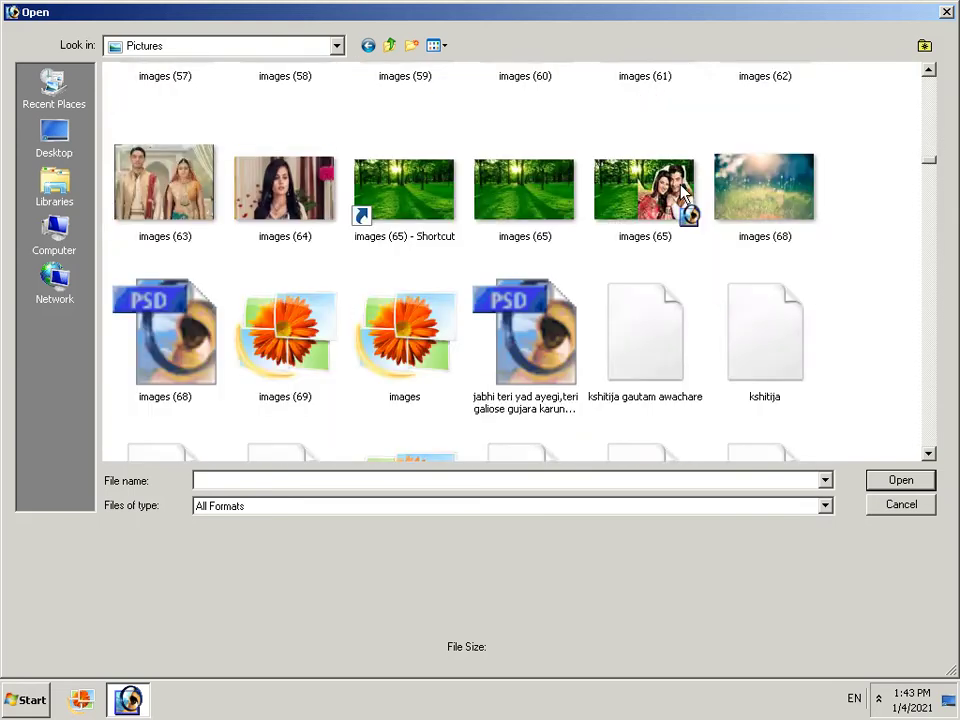
{"action": "scroll", "coordinate": [684, 194], "scroll_direction": "down", "scroll_amount": 3}
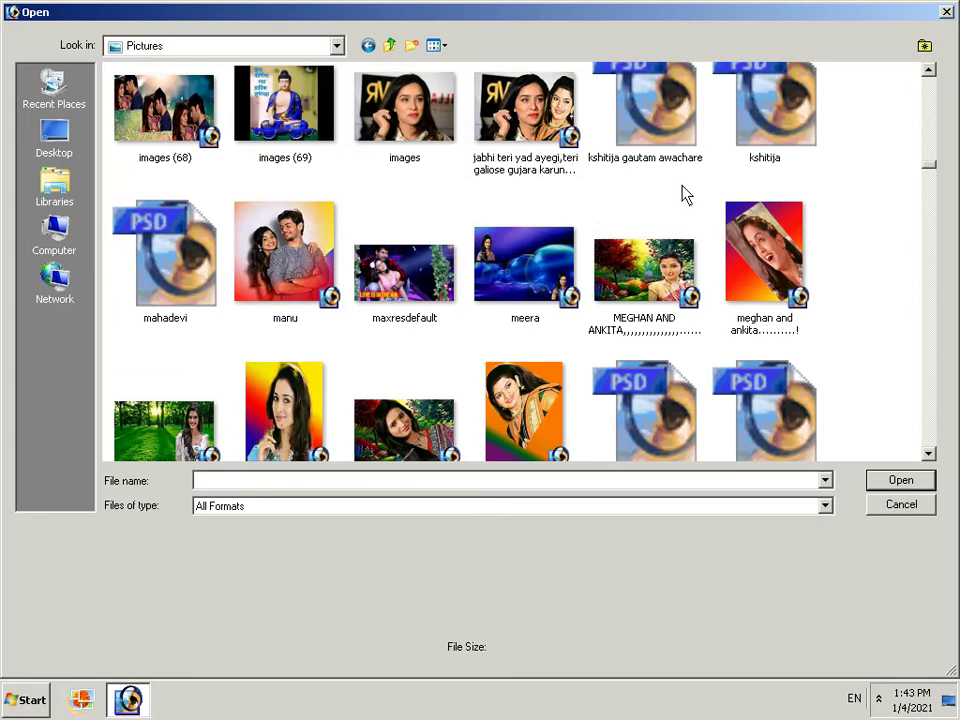
{"action": "scroll", "coordinate": [684, 194], "scroll_direction": "down", "scroll_amount": 3}
{"action": "scroll", "coordinate": [686, 193], "scroll_direction": "up", "scroll_amount": 18}
{"action": "scroll", "coordinate": [686, 195], "scroll_direction": "up", "scroll_amount": 3}
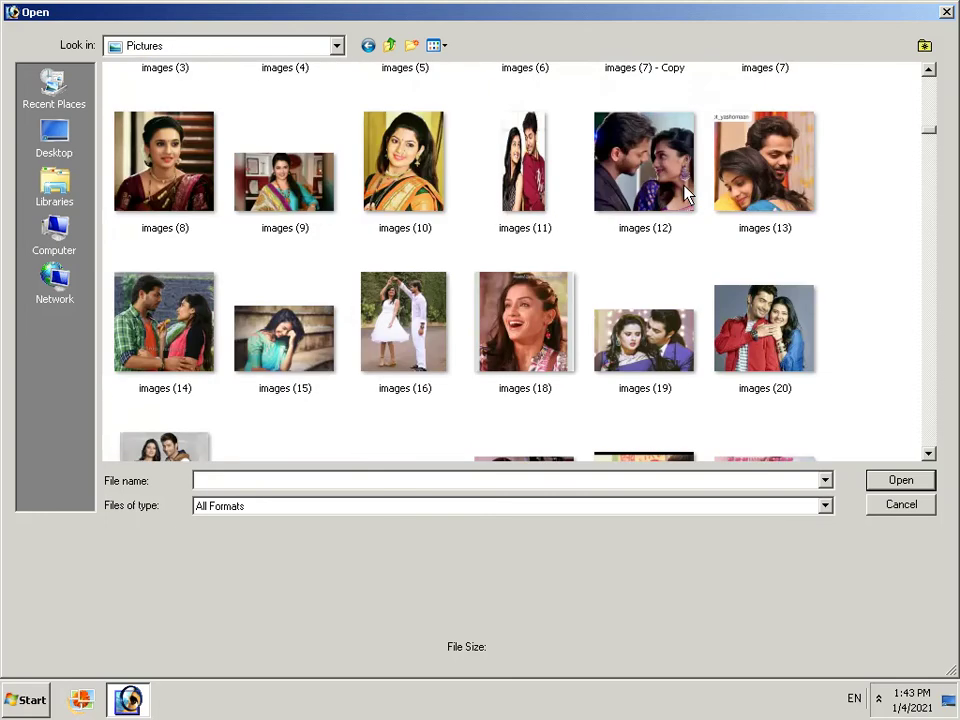
{"action": "scroll", "coordinate": [686, 193], "scroll_direction": "up", "scroll_amount": 15}
{"action": "scroll", "coordinate": [686, 193], "scroll_direction": "up", "scroll_amount": 6}
{"action": "right_click", "coordinate": [741, 157]}
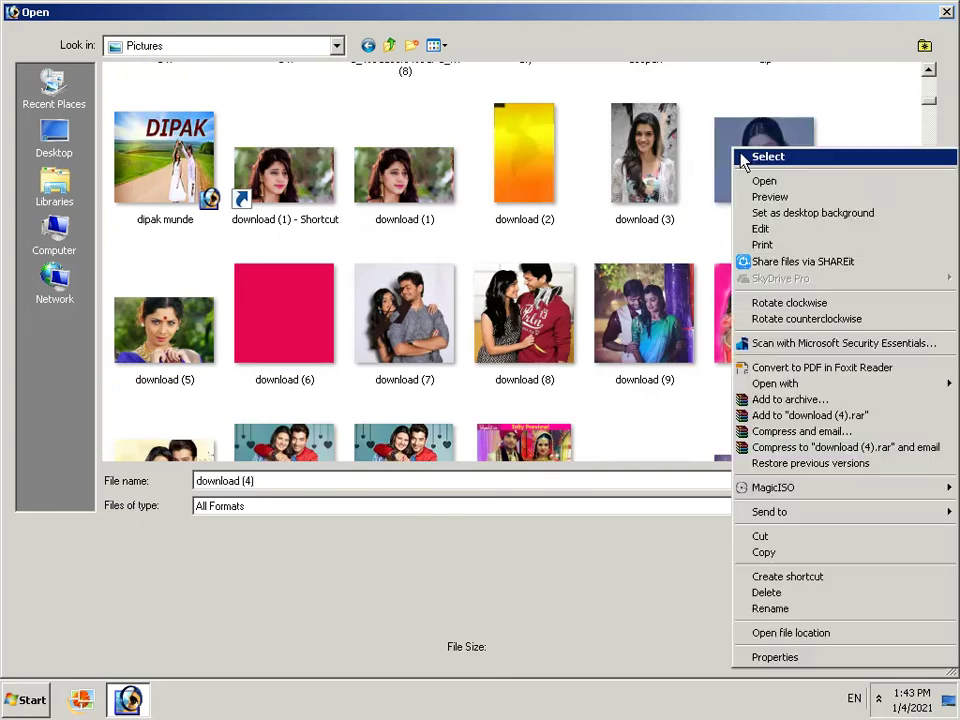
Step: Open download (4).jpg, dismiss the locked-layer error, and maximize its window
{"action": "left_click", "coordinate": [785, 181]}
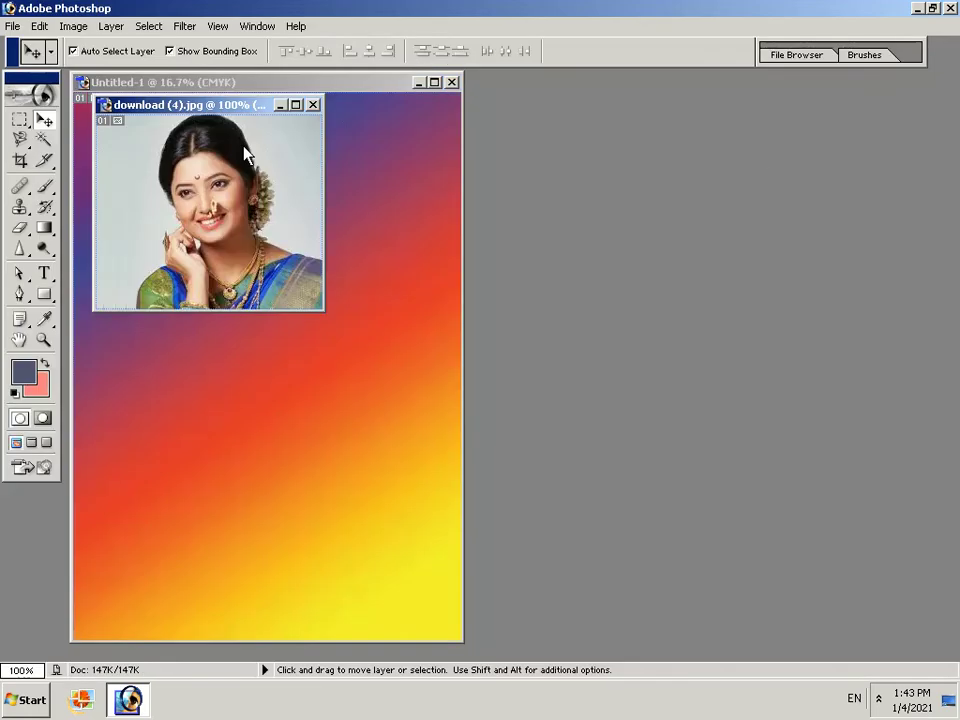
{"action": "left_click", "coordinate": [258, 158]}
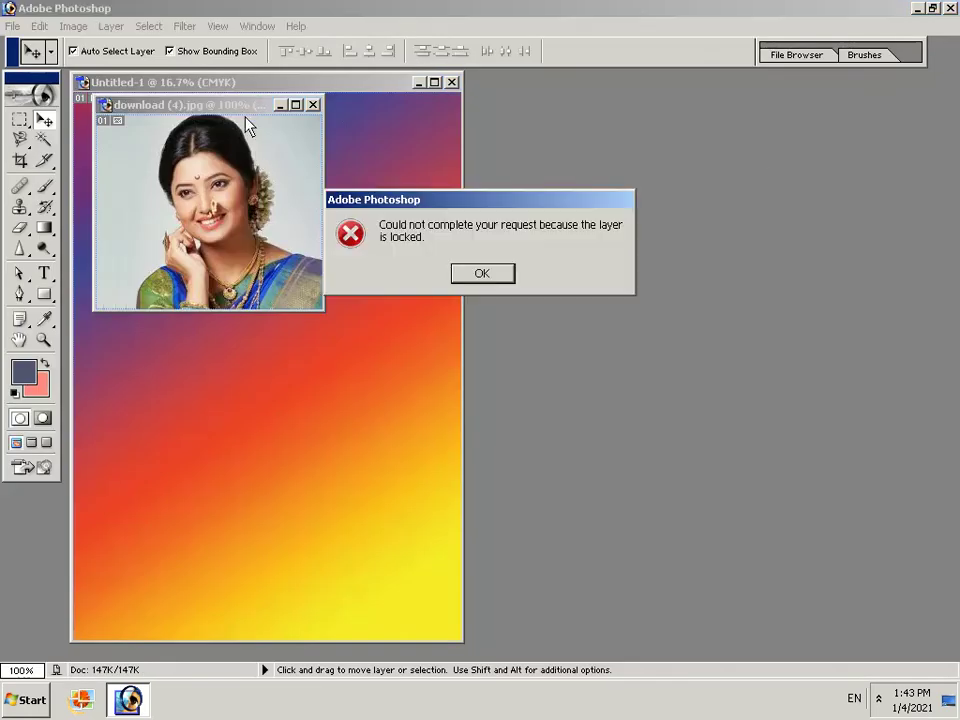
{"action": "mouse_move", "coordinate": [349, 201]}
{"action": "left_mouse_down"}
{"action": "mouse_move", "coordinate": [533, 291]}
{"action": "mouse_move", "coordinate": [628, 305]}
{"action": "left_mouse_up"}
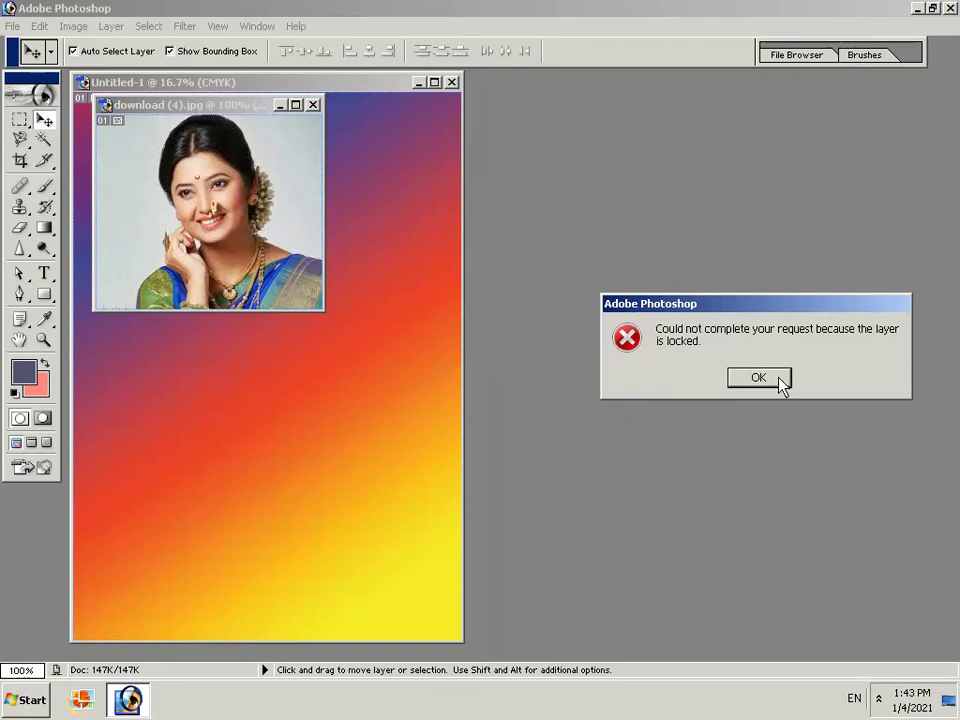
{"action": "left_click", "coordinate": [778, 382]}
{"action": "mouse_move", "coordinate": [178, 105]}
{"action": "left_mouse_down"}
{"action": "mouse_move", "coordinate": [235, 107]}
{"action": "mouse_move", "coordinate": [624, 235]}
{"action": "left_mouse_up"}
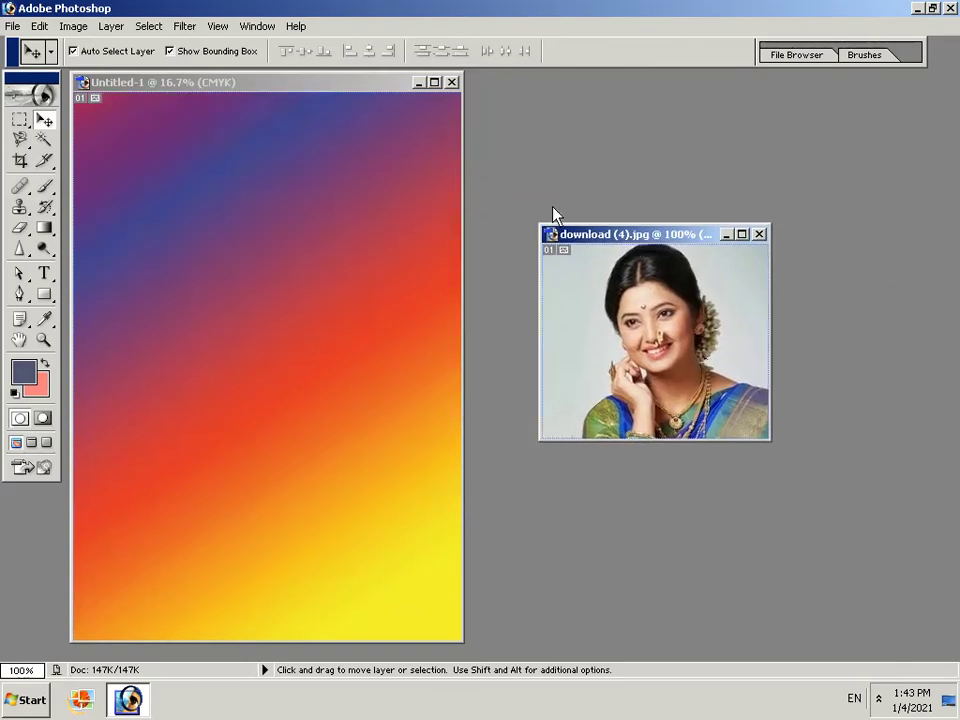
{"action": "left_click", "coordinate": [741, 234]}
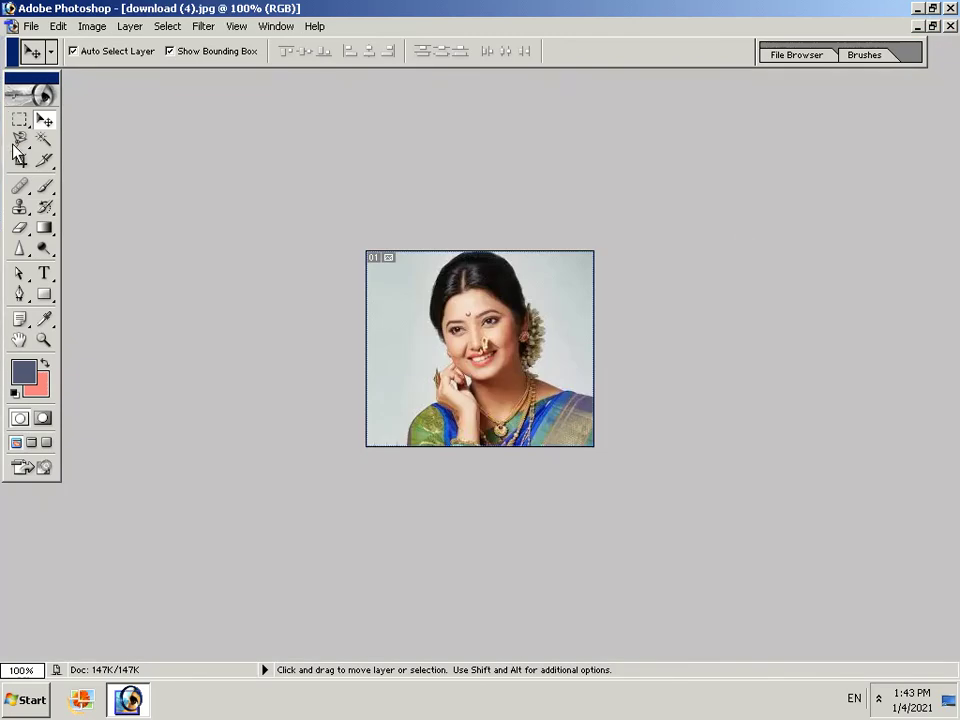
Step: Outline the woman in download (4).jpg with the Magnetic Lasso and copy her
{"action": "left_click", "coordinate": [16, 143]}
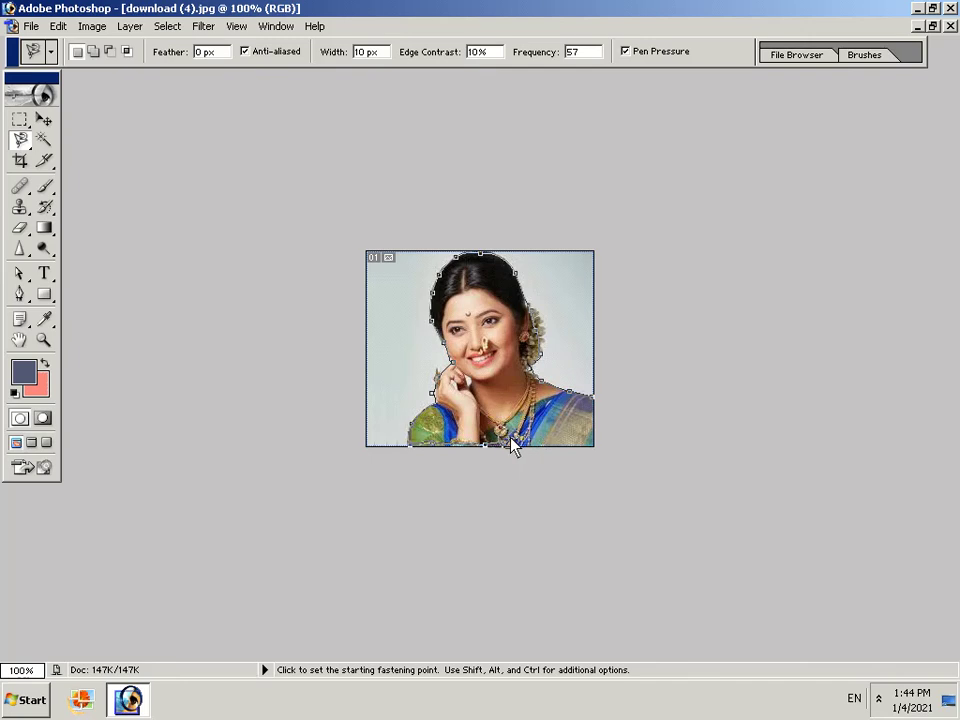
{"action": "left_click", "coordinate": [593, 404]}
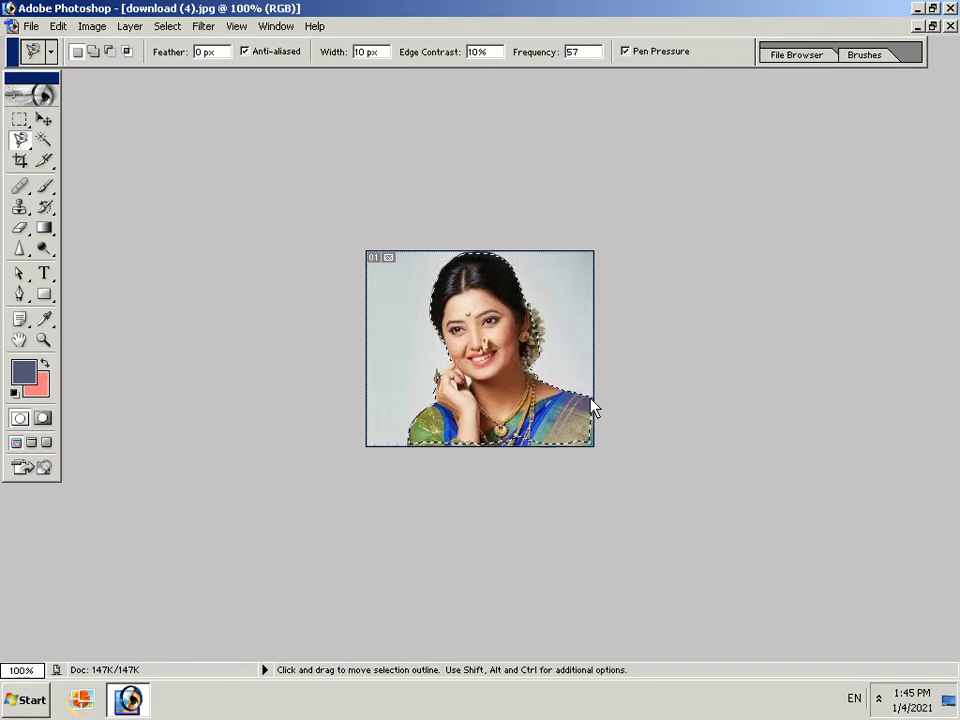
{"action": "key", "text": "ctrl"}
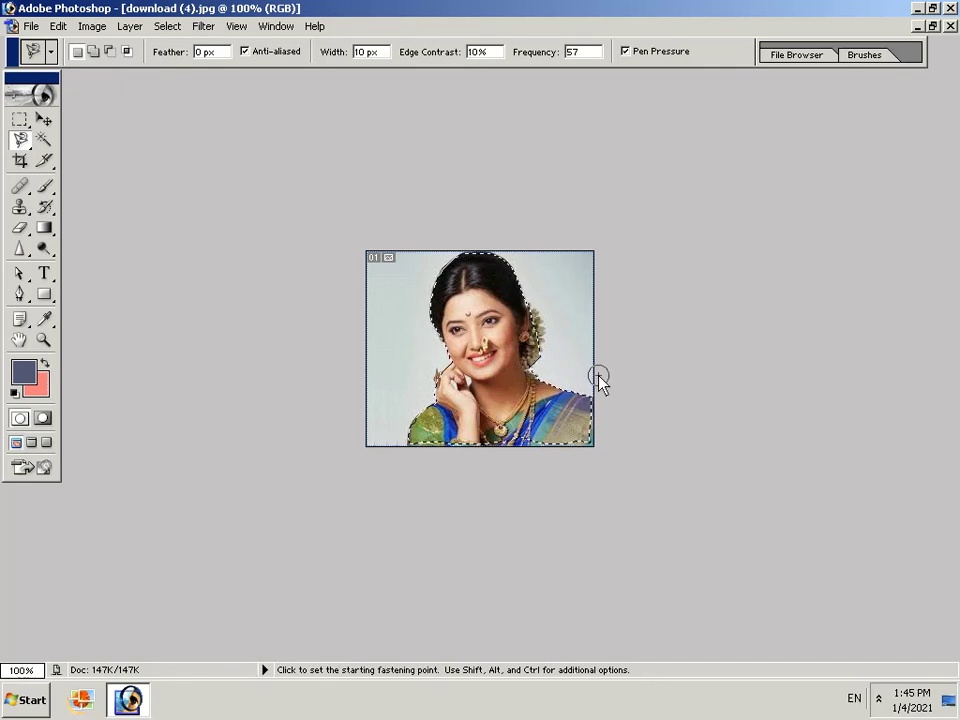
Step: Paste the cut-out woman into the gradient poster as a new layer
{"action": "left_click", "coordinate": [932, 26]}
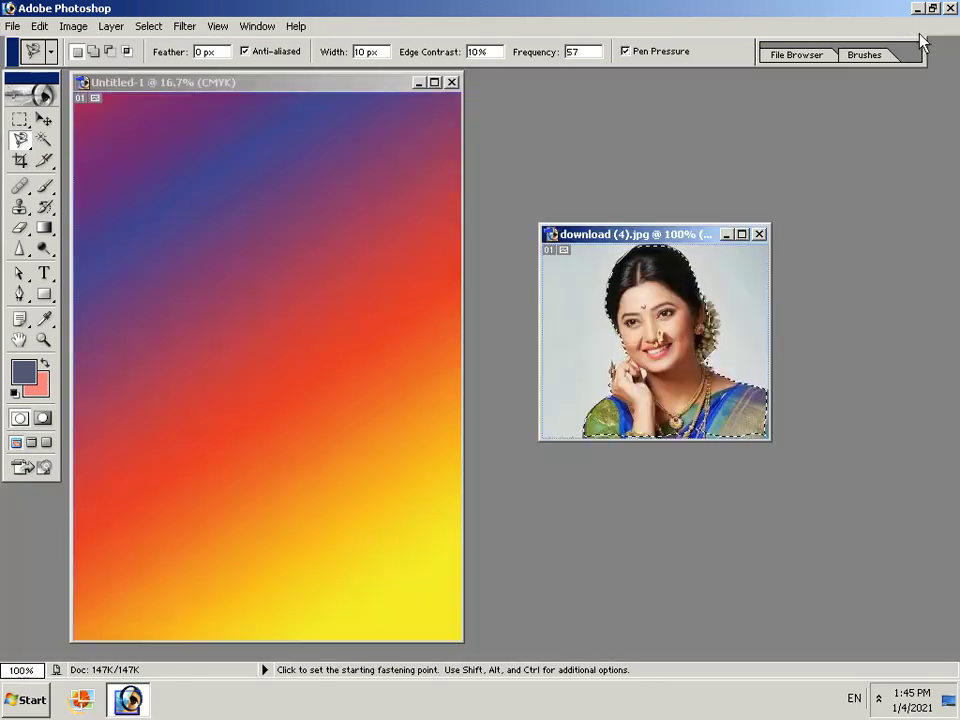
{"action": "left_click", "coordinate": [43, 120]}
{"action": "left_click", "coordinate": [125, 215]}
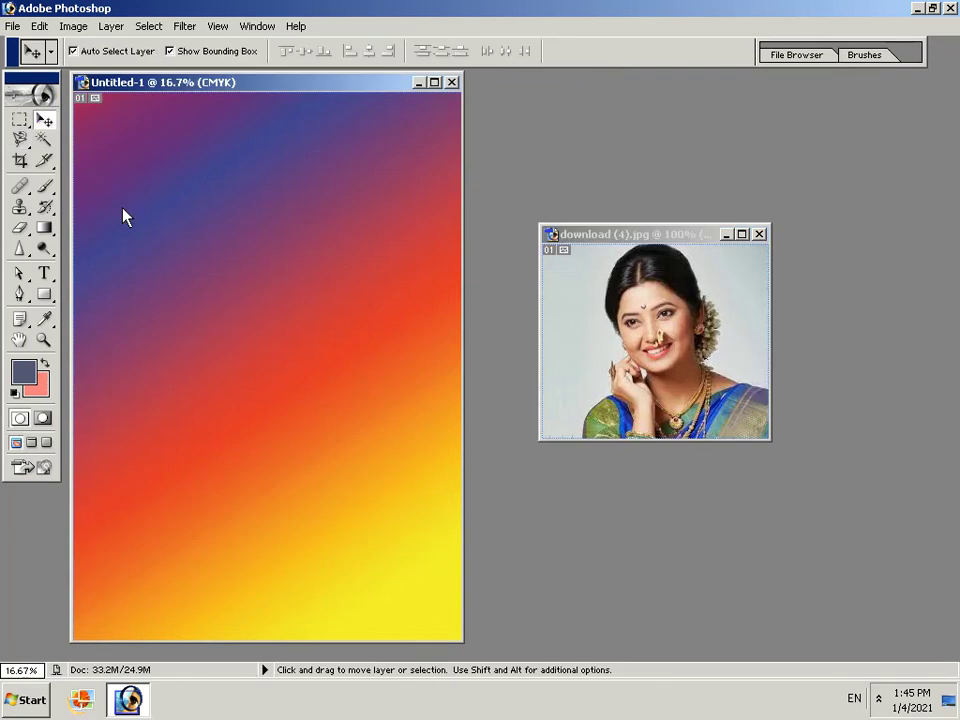
{"action": "key", "text": "ctrl+v"}
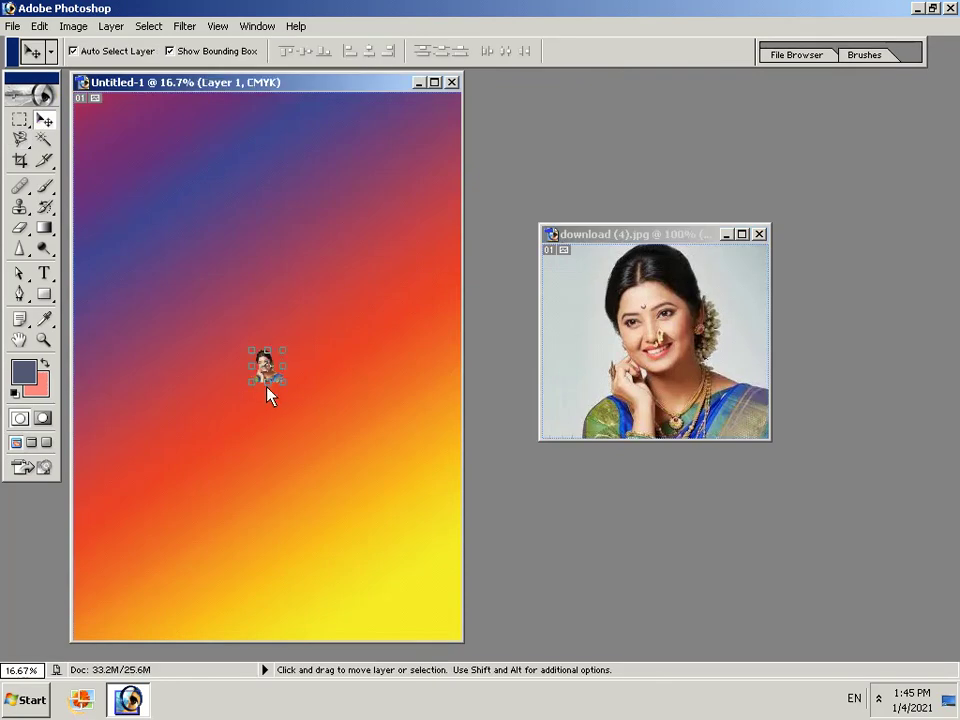
Step: Scale the portrait to 644% × 502.7% at the poster's lower left and commit
{"action": "left_click_drag", "start_coordinate": [267, 384], "coordinate": [266, 490]}
{"action": "left_click_drag", "start_coordinate": [258, 437], "coordinate": [103, 442]}
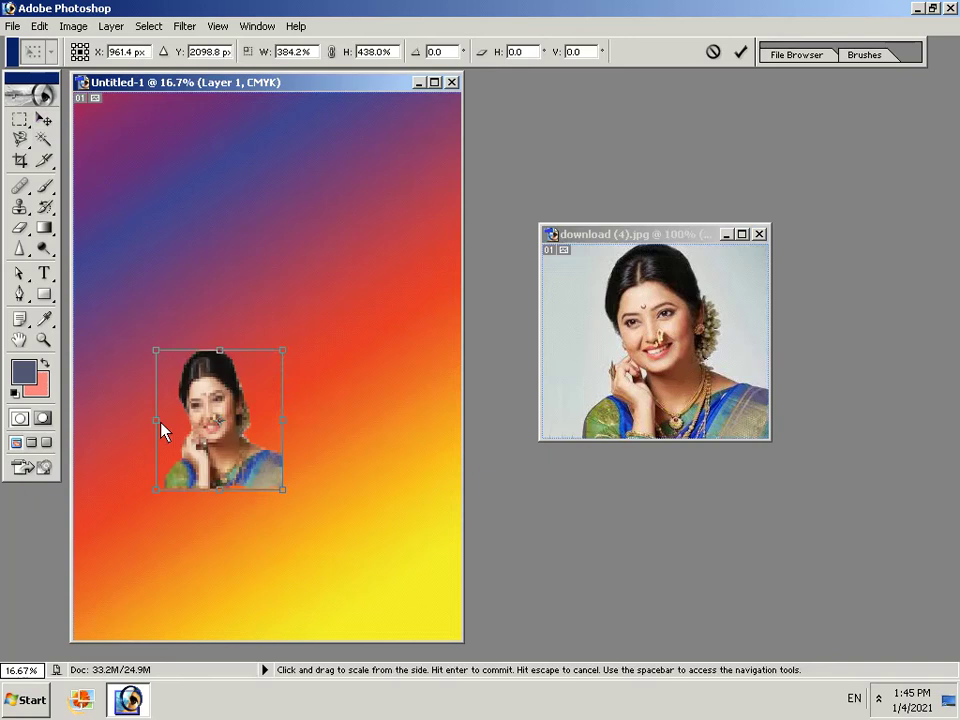
{"action": "left_click_drag", "start_coordinate": [220, 478], "coordinate": [247, 448]}
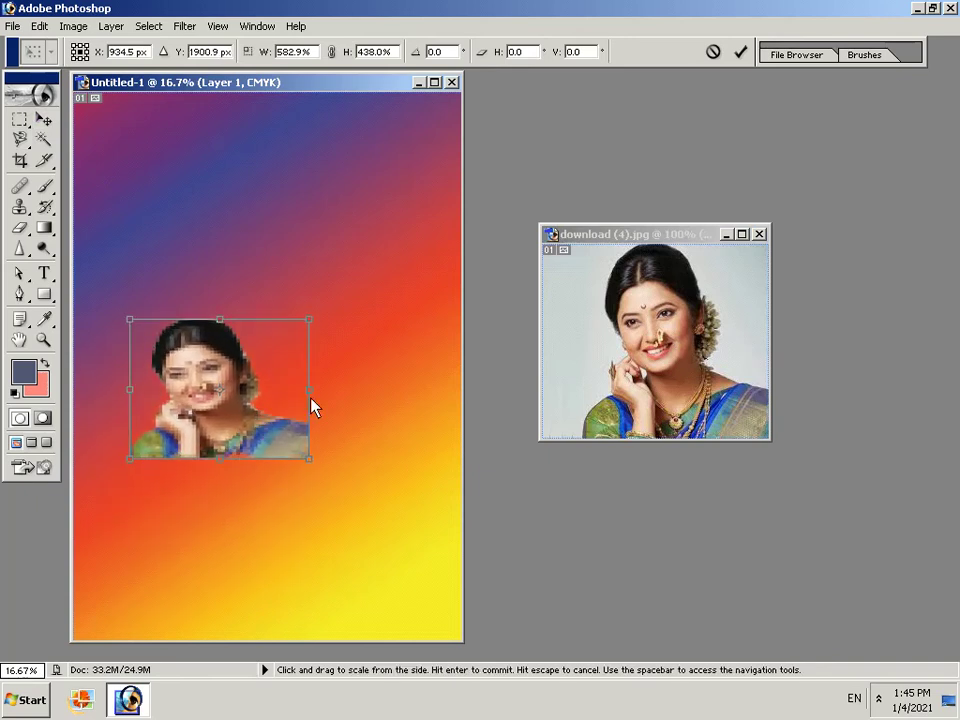
{"action": "left_click_drag", "start_coordinate": [312, 405], "coordinate": [330, 420]}
{"action": "left_click_drag", "start_coordinate": [214, 450], "coordinate": [242, 491]}
{"action": "mouse_move", "coordinate": [251, 439]}
{"action": "left_mouse_down"}
{"action": "mouse_move", "coordinate": [234, 446]}
{"action": "mouse_move", "coordinate": [216, 508]}
{"action": "left_mouse_up"}
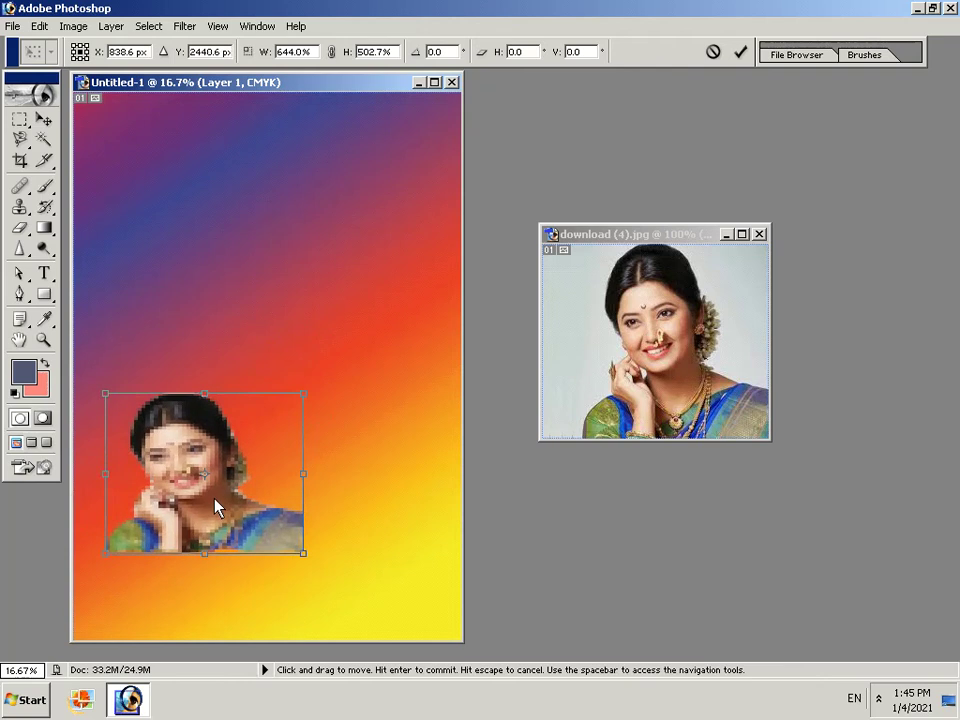
{"action": "mouse_move", "coordinate": [216, 508]}
{"action": "left_mouse_down"}
{"action": "mouse_move", "coordinate": [220, 485]}
{"action": "mouse_move", "coordinate": [208, 478]}
{"action": "left_mouse_up"}
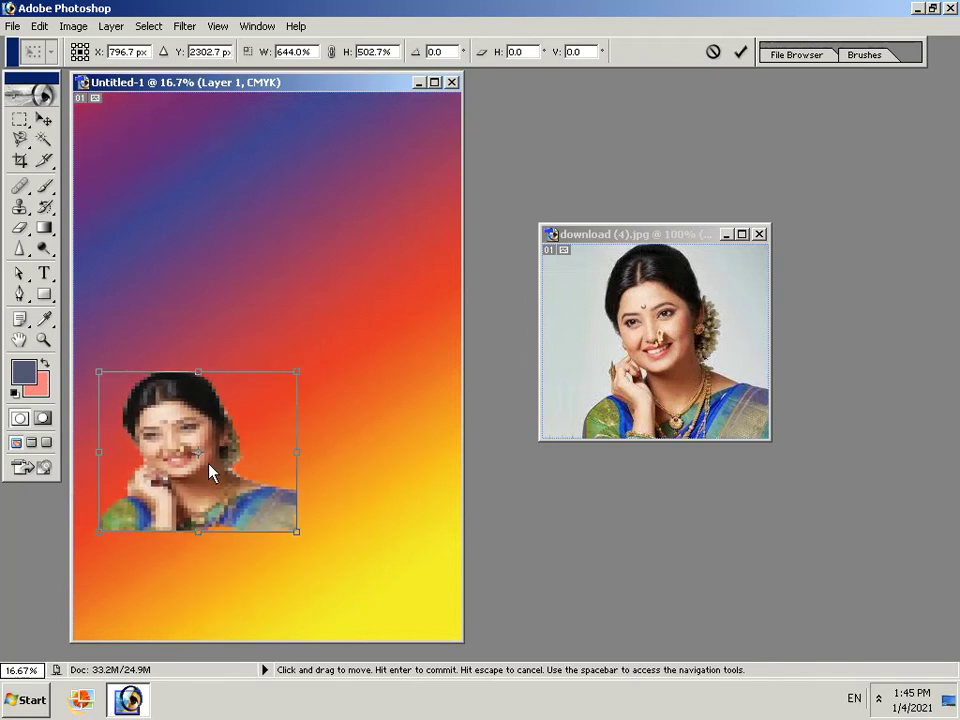
{"action": "key", "text": "Return"}
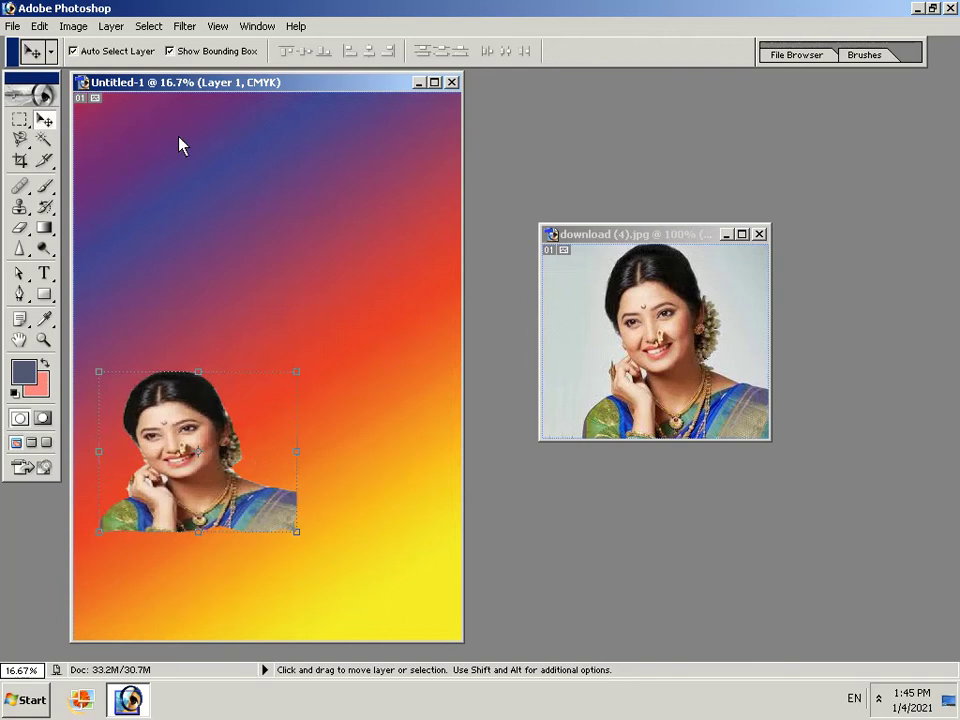
{"action": "left_click", "coordinate": [44, 249]}
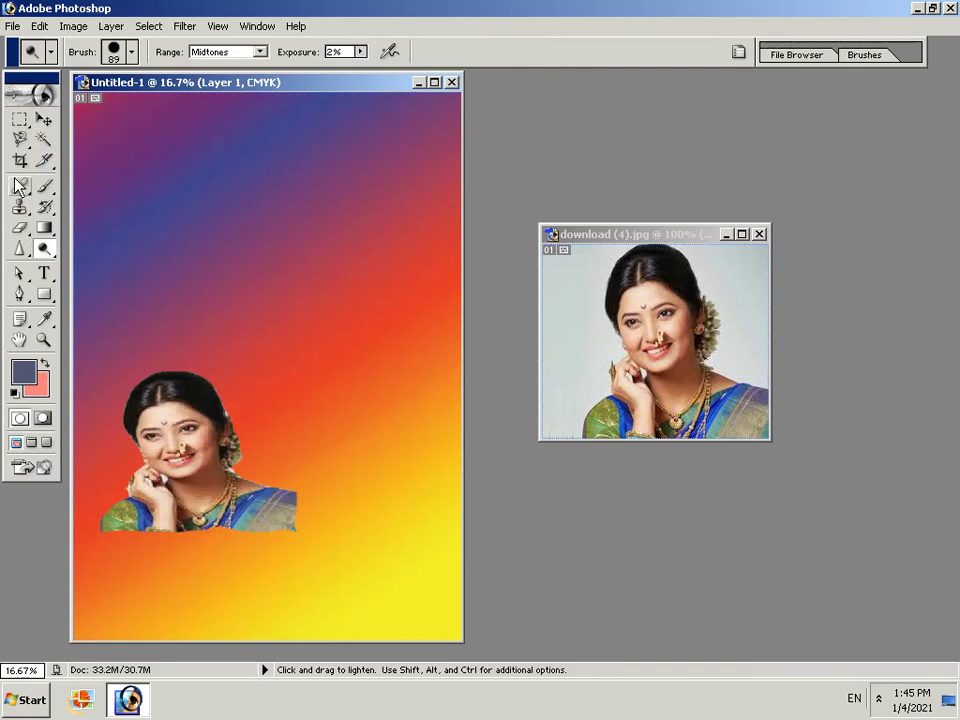
{"action": "left_click", "coordinate": [21, 229]}
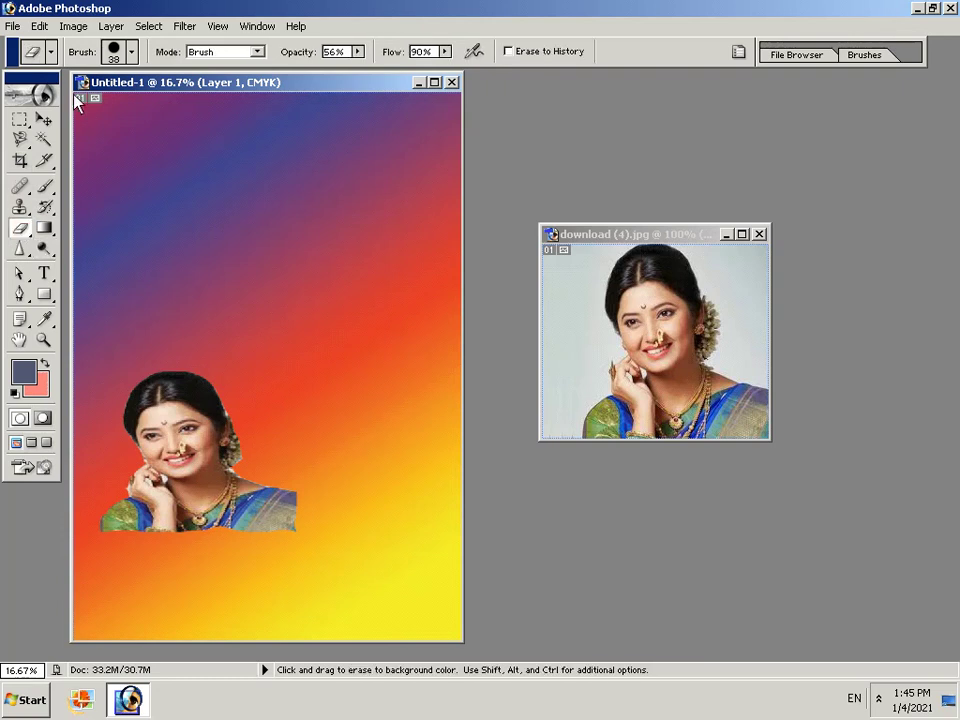
{"action": "left_click", "coordinate": [131, 52]}
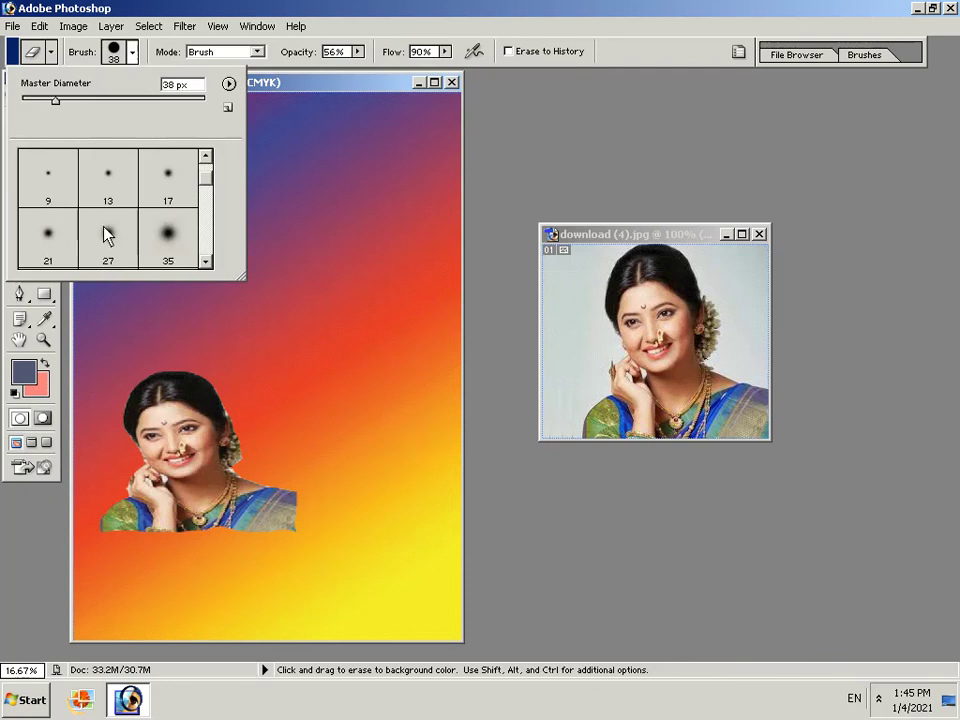
{"action": "left_click", "coordinate": [164, 174]}
{"action": "left_click_drag", "start_coordinate": [36, 100], "coordinate": [136, 100]}
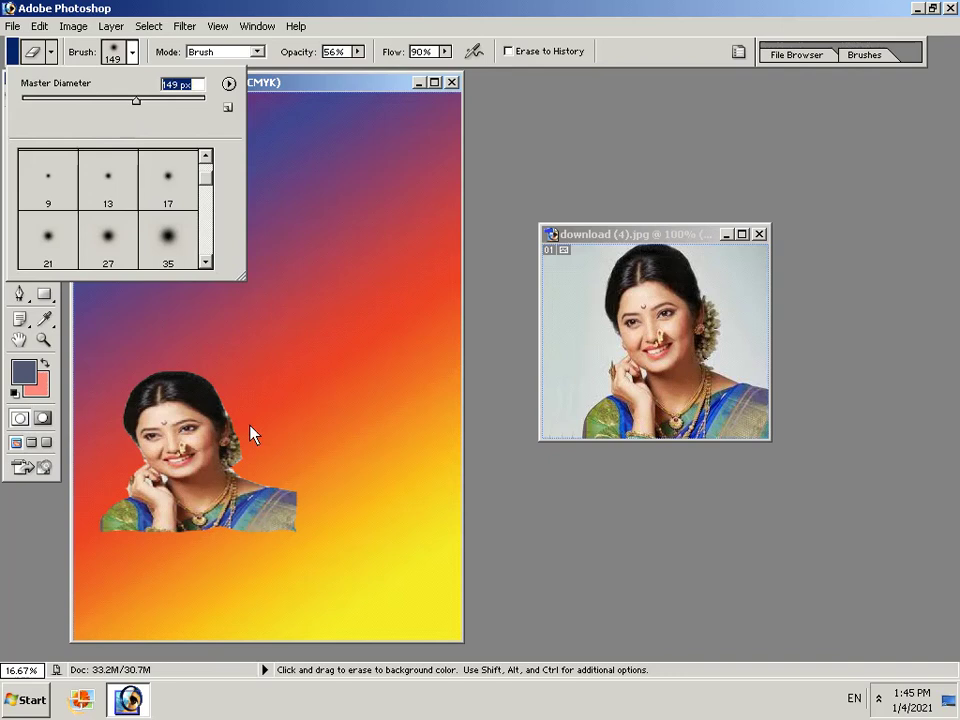
{"action": "left_click_drag", "start_coordinate": [109, 101], "coordinate": [49, 113]}
{"action": "left_click", "coordinate": [228, 108]}
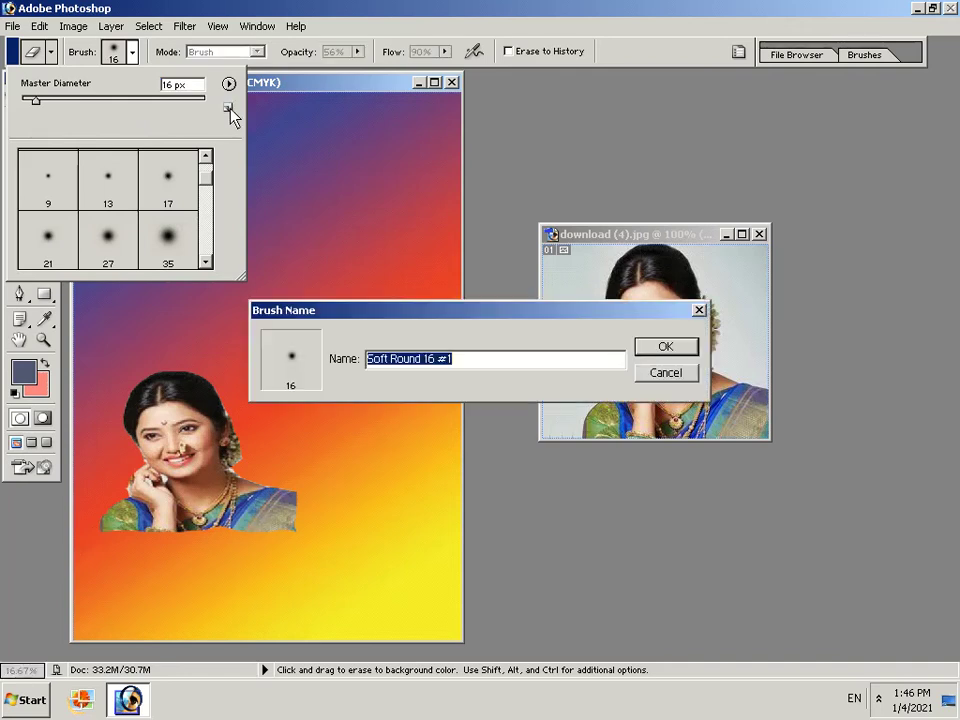
{"action": "left_click", "coordinate": [660, 378]}
{"action": "left_click", "coordinate": [521, 143]}
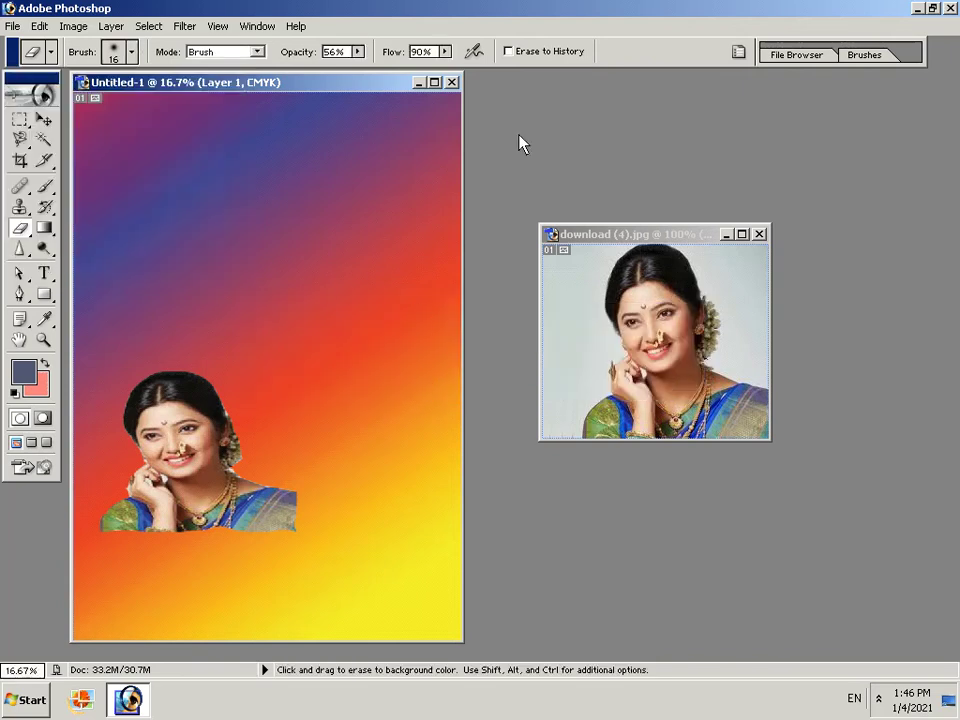
{"action": "key", "text": "ctrl+minus"}
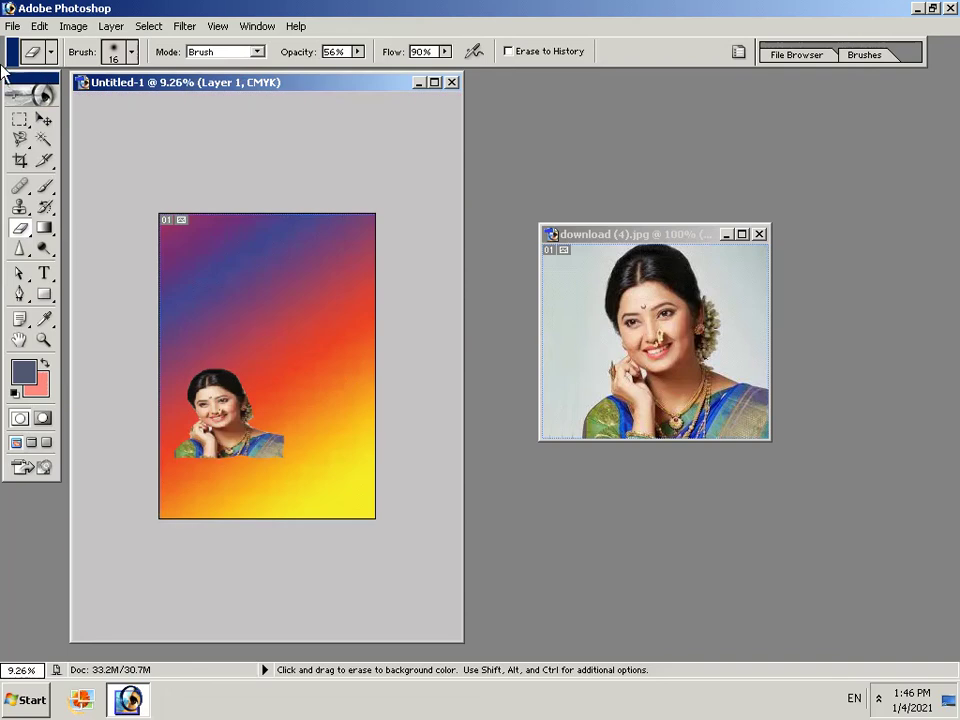
{"action": "left_click", "coordinate": [42, 121]}
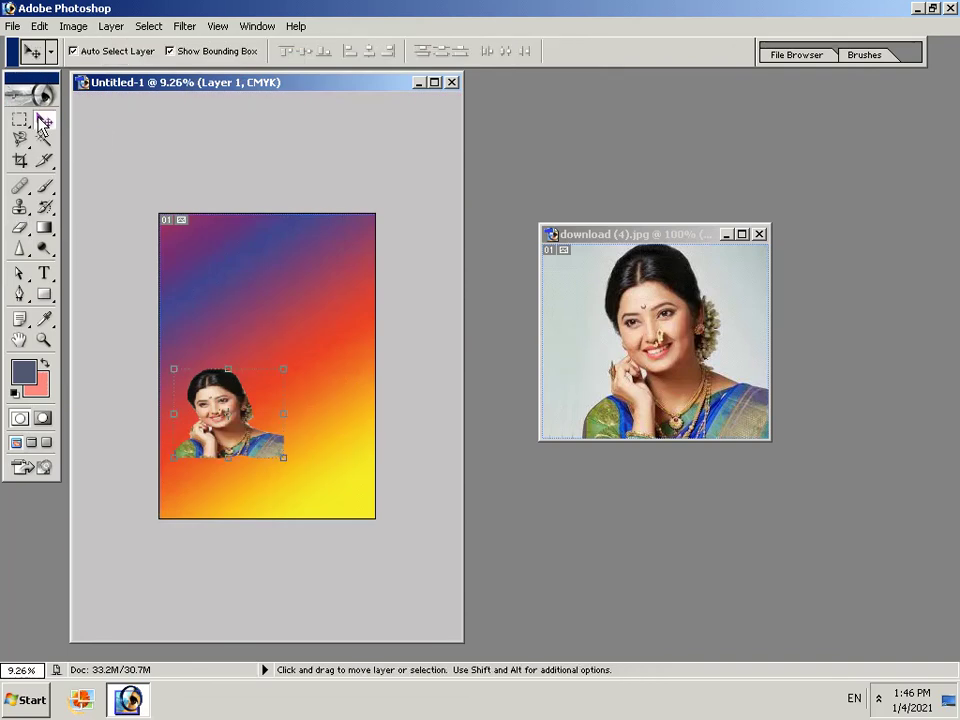
{"action": "key", "text": "ctrl+plus"}
{"action": "key", "text": "ctrl+plus"}
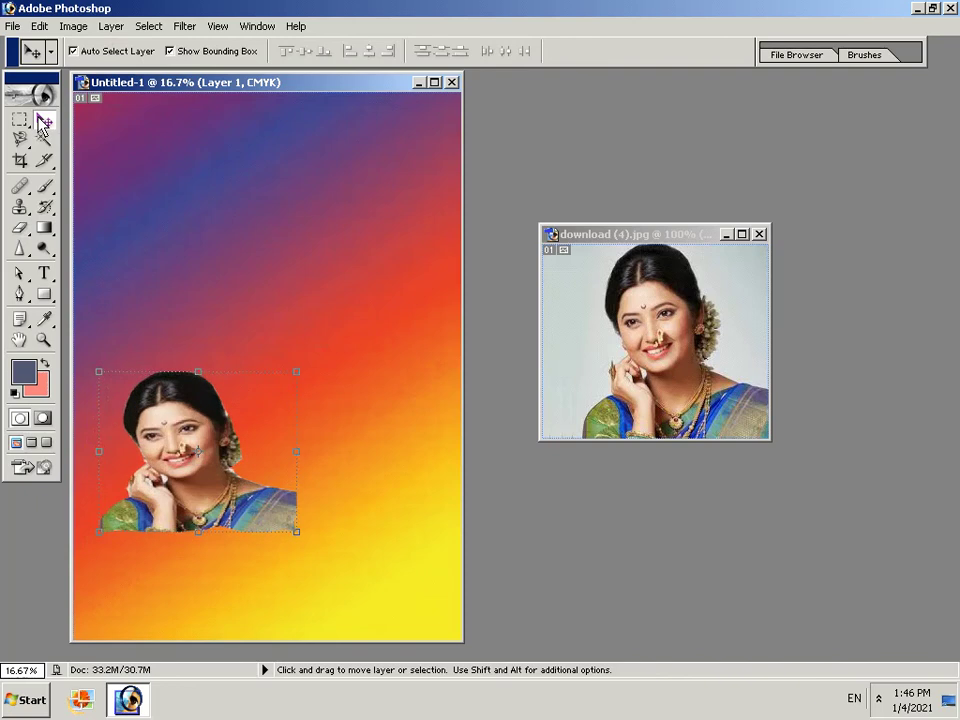
Step: Turn the pasted portrait grayscale with Hue/Saturation set to Hue -14 and Saturation -100
{"action": "left_click", "coordinate": [93, 30]}
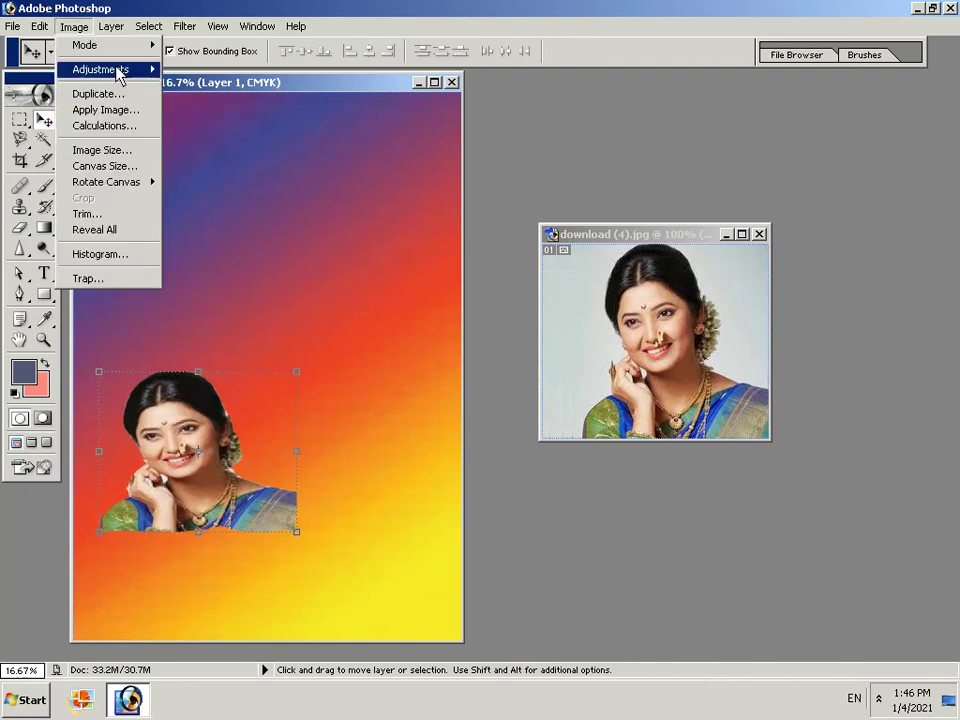
{"action": "mouse_move", "coordinate": [101, 69]}
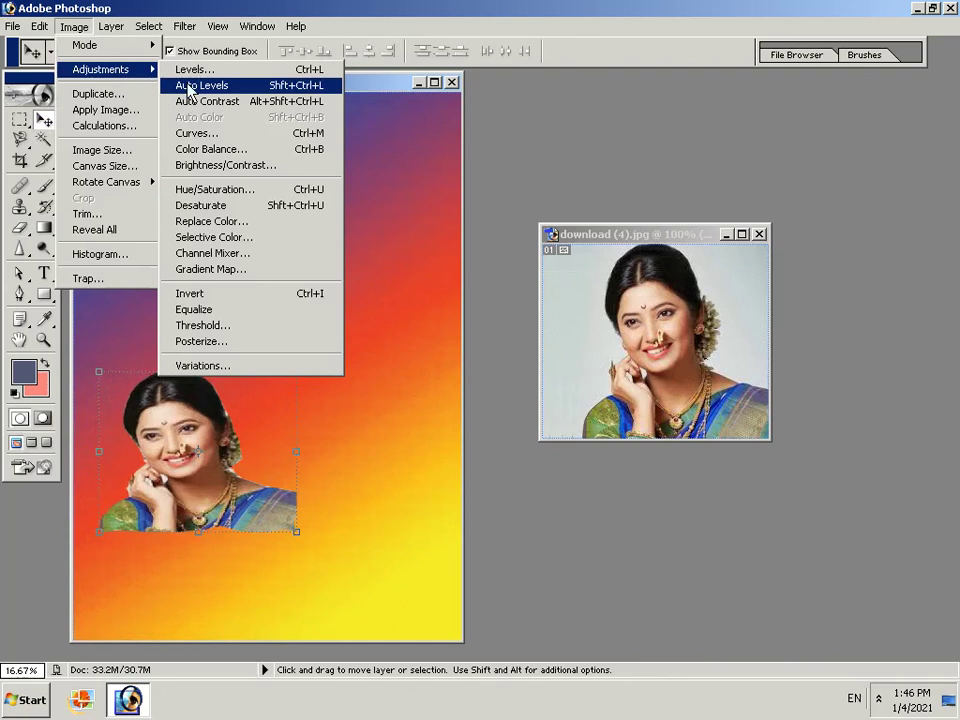
{"action": "left_click", "coordinate": [236, 190]}
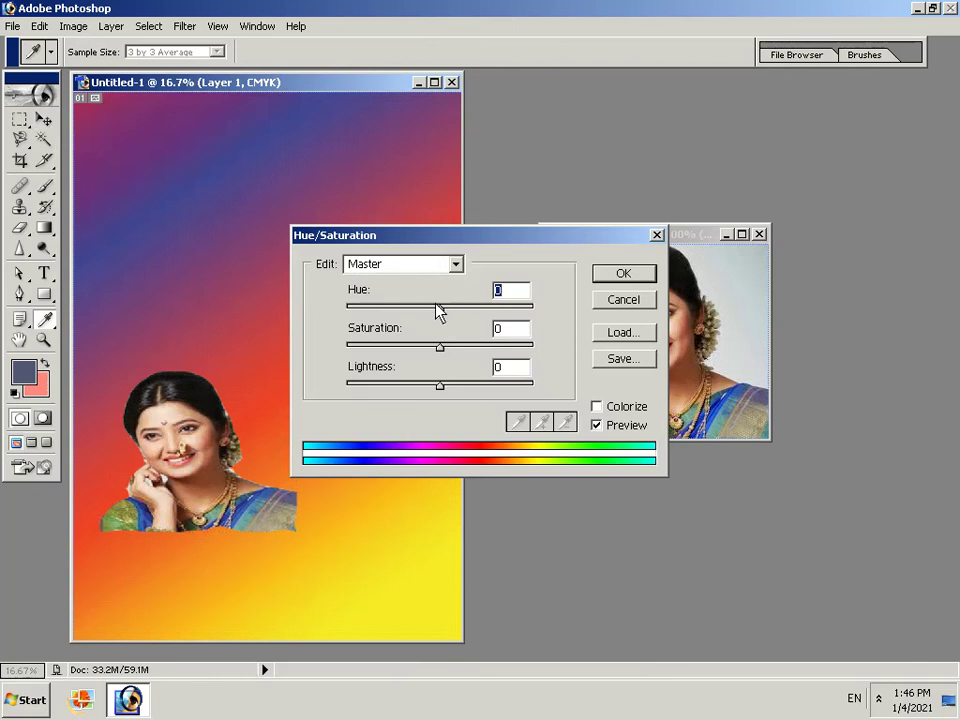
{"action": "mouse_move", "coordinate": [440, 312]}
{"action": "left_mouse_down"}
{"action": "mouse_move", "coordinate": [393, 316]}
{"action": "mouse_move", "coordinate": [328, 343]}
{"action": "mouse_move", "coordinate": [396, 392]}
{"action": "mouse_move", "coordinate": [556, 396]}
{"action": "mouse_move", "coordinate": [430, 390]}
{"action": "left_mouse_up"}
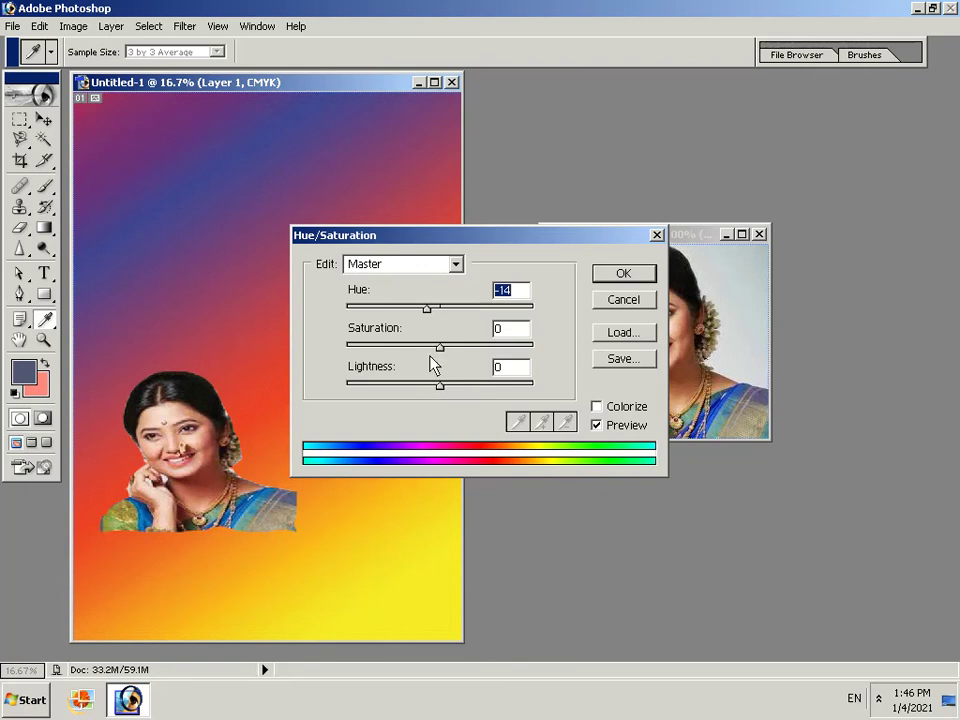
{"action": "left_click_drag", "start_coordinate": [439, 347], "coordinate": [401, 369]}
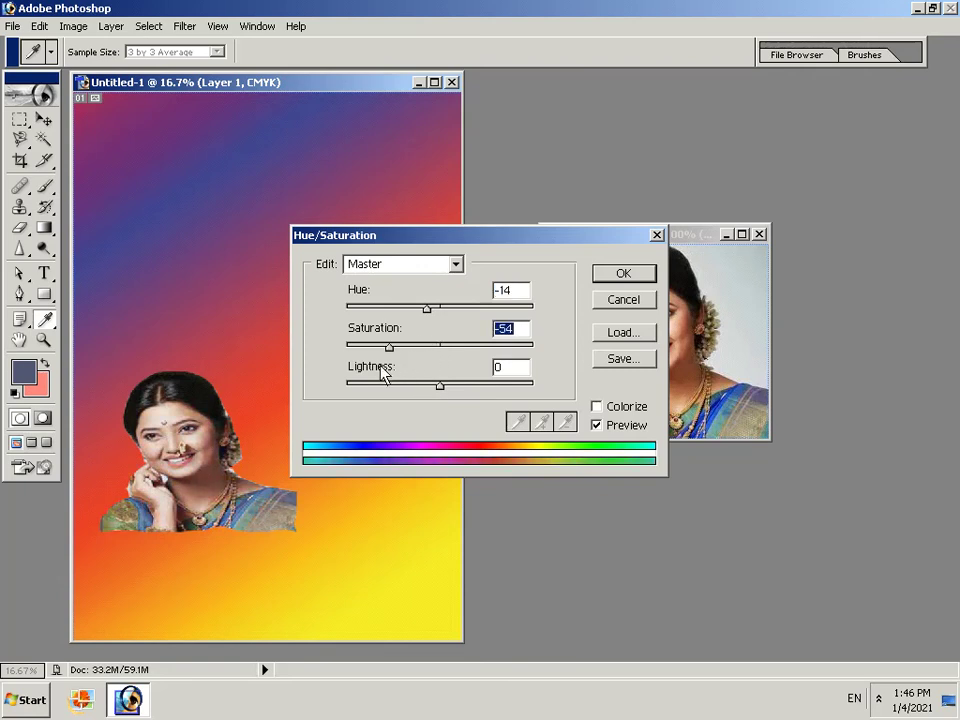
{"action": "key", "text": "Tab"}
{"action": "left_click_drag", "start_coordinate": [389, 347], "coordinate": [338, 345]}
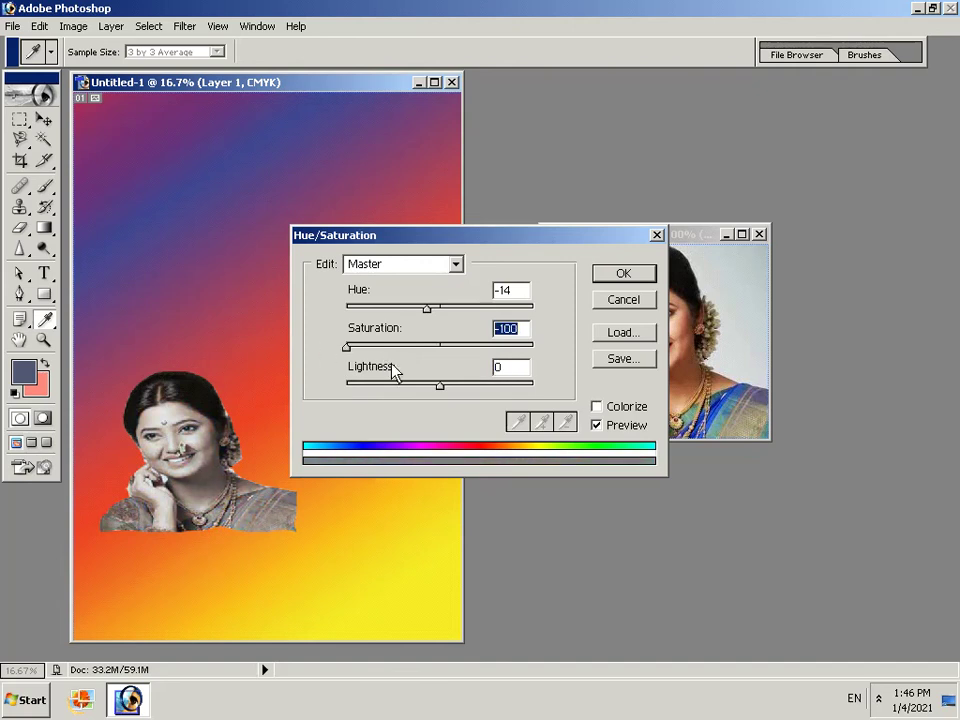
{"action": "left_click", "coordinate": [607, 280]}
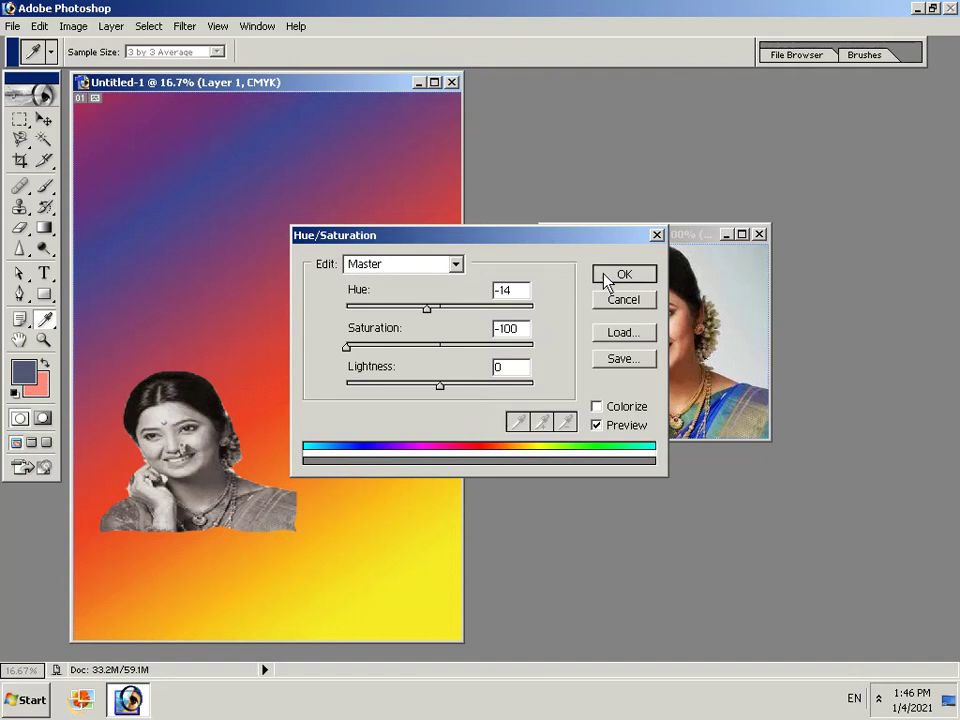
{"action": "key", "text": "v"}
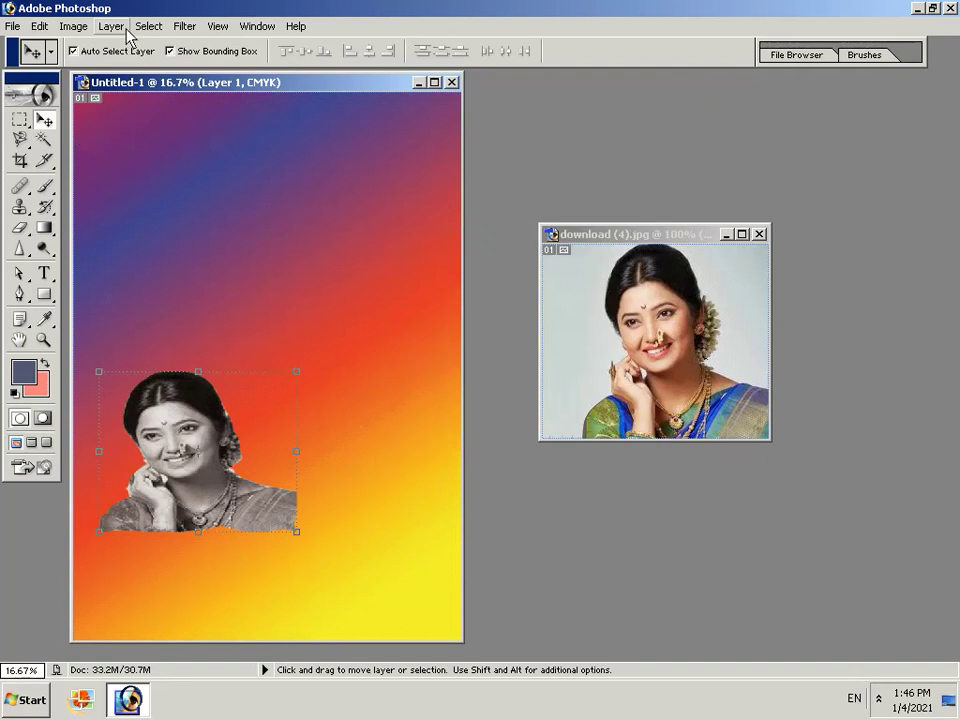
Step: Select the Background layer and apply Filter > Sharpen > Sharpen to the gradient
{"action": "left_click", "coordinate": [185, 26]}
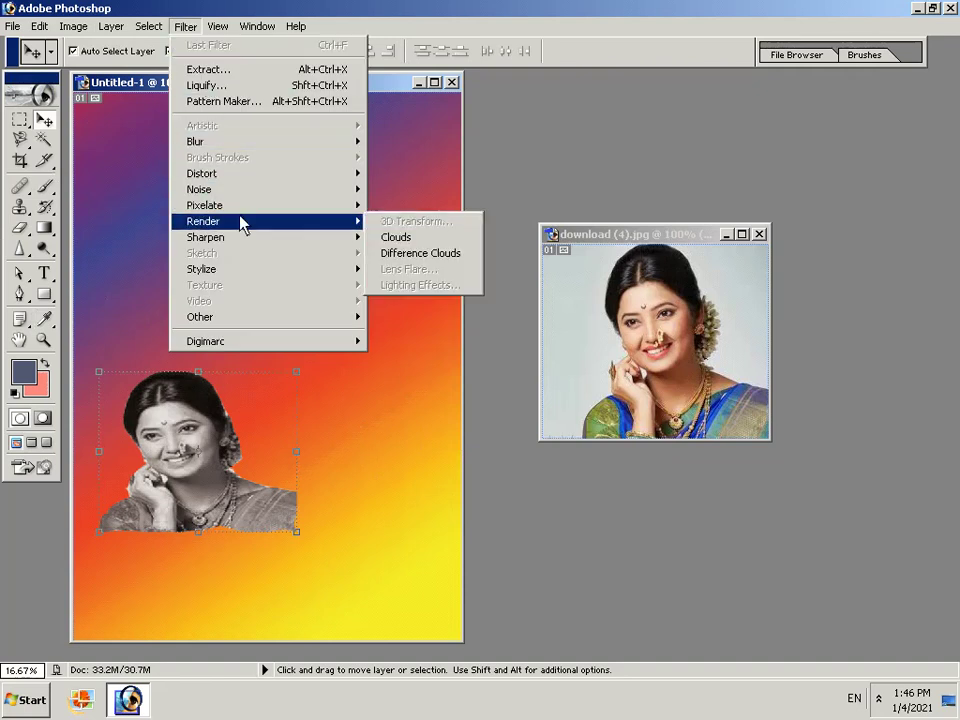
{"action": "mouse_move", "coordinate": [203, 221]}
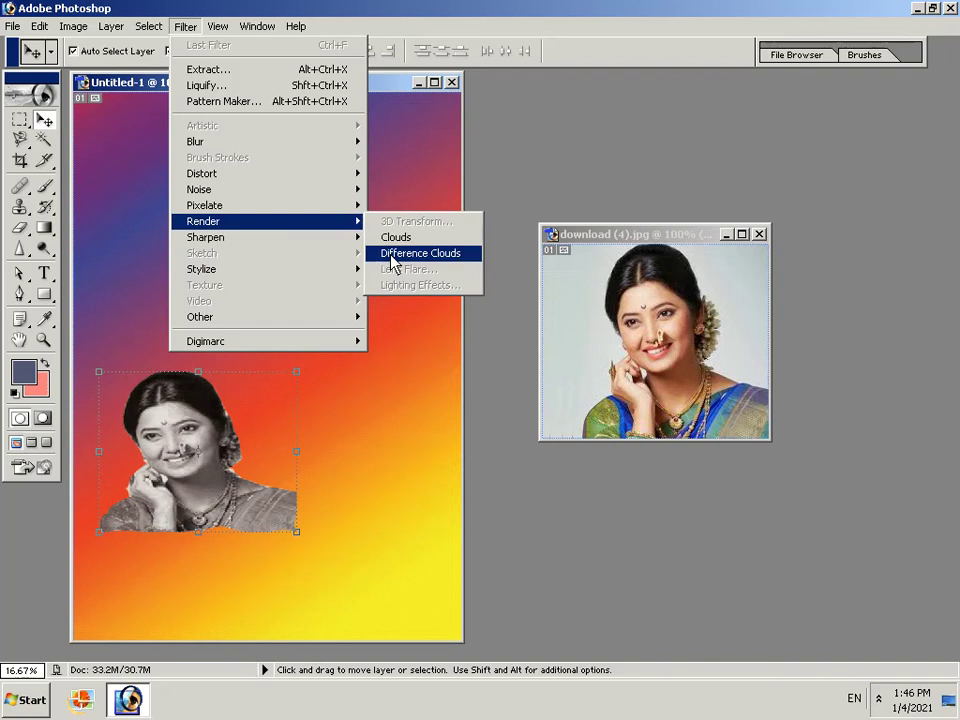
{"action": "right_click", "coordinate": [423, 337]}
{"action": "left_click", "coordinate": [453, 340]}
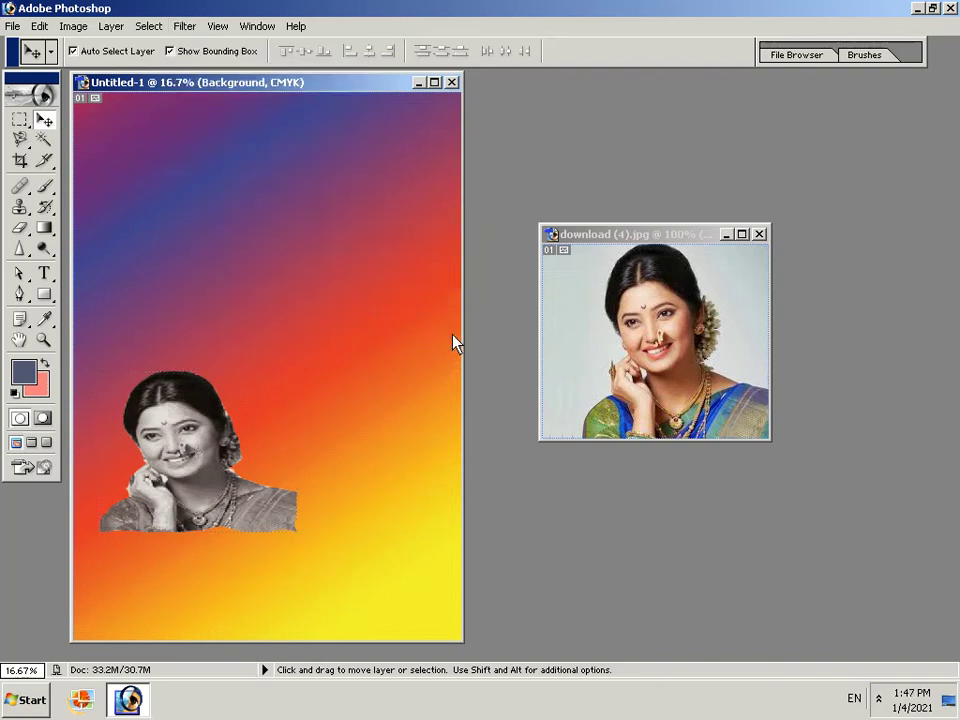
{"action": "left_click", "coordinate": [185, 27]}
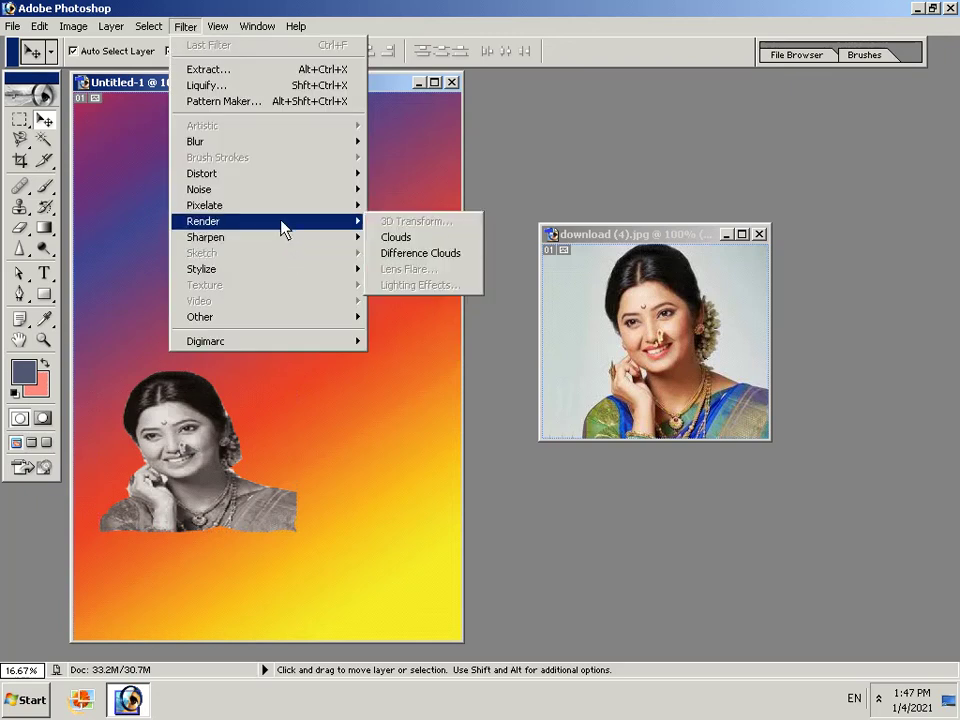
{"action": "right_click", "coordinate": [369, 377]}
{"action": "left_click", "coordinate": [380, 380]}
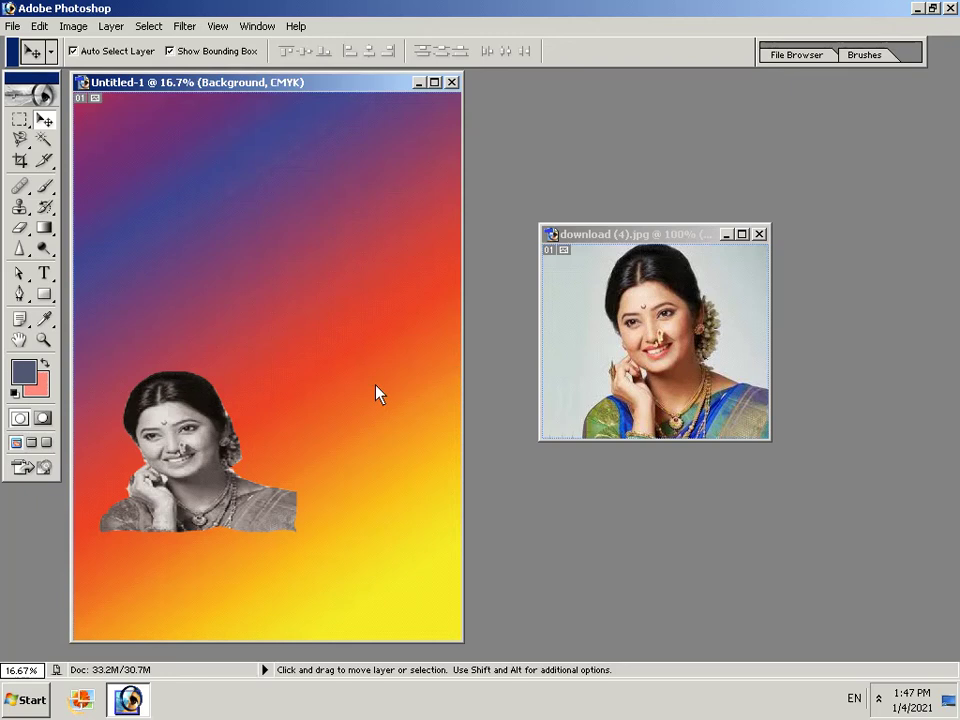
{"action": "left_click", "coordinate": [187, 26]}
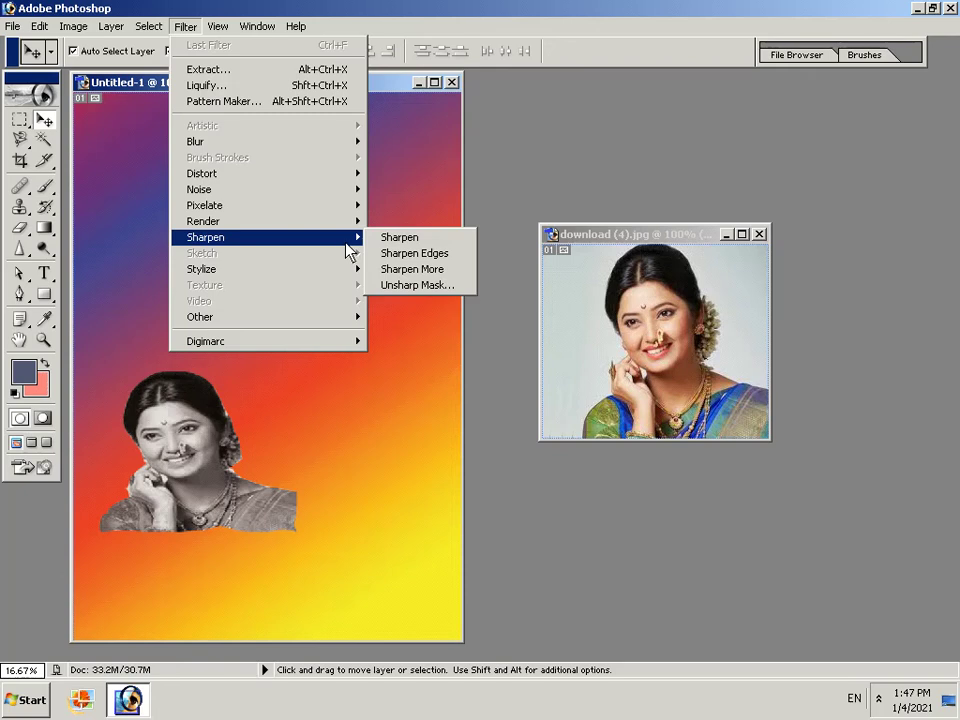
{"action": "mouse_move", "coordinate": [203, 221]}
{"action": "mouse_move", "coordinate": [268, 237]}
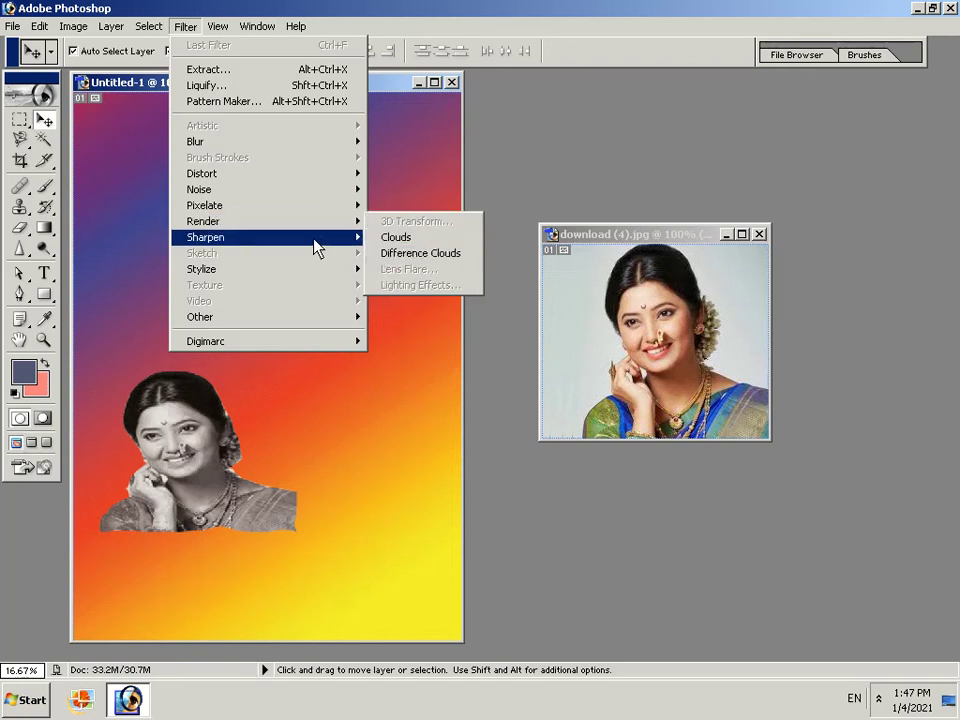
{"action": "left_click", "coordinate": [383, 246]}
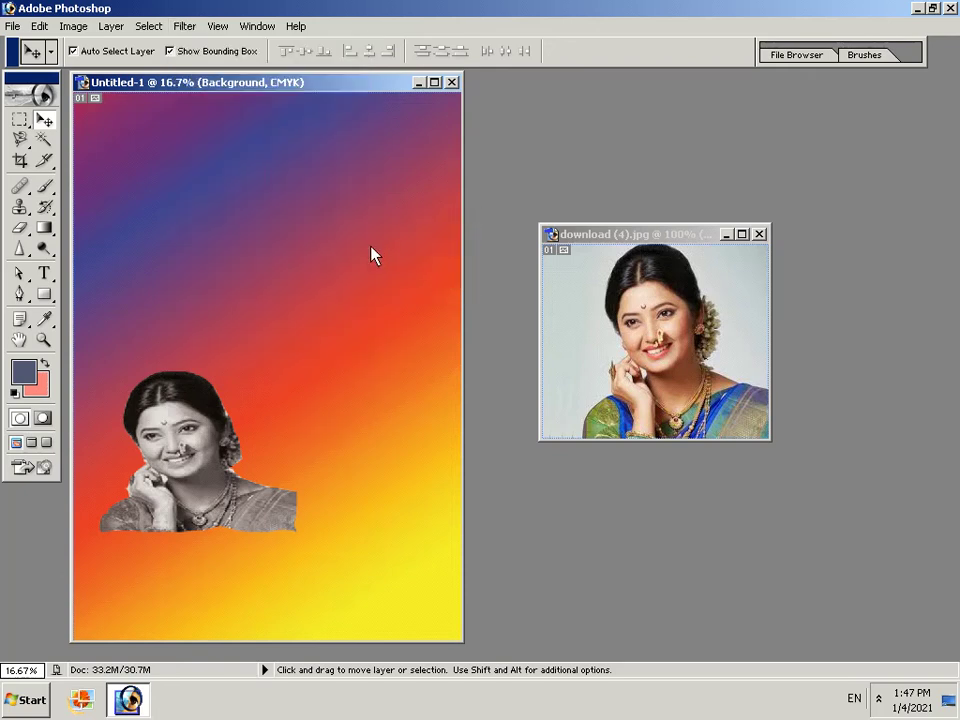
Step: Dismiss the locked-layer error and move the grayscale portrait slightly lower
{"action": "left_click", "coordinate": [320, 432]}
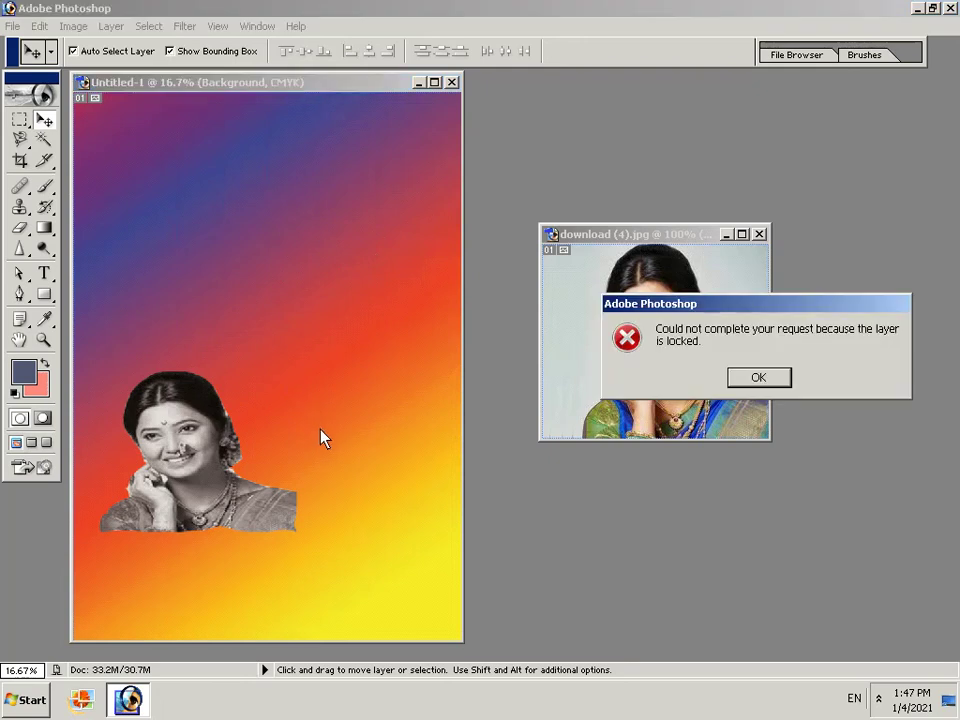
{"action": "left_click", "coordinate": [740, 380]}
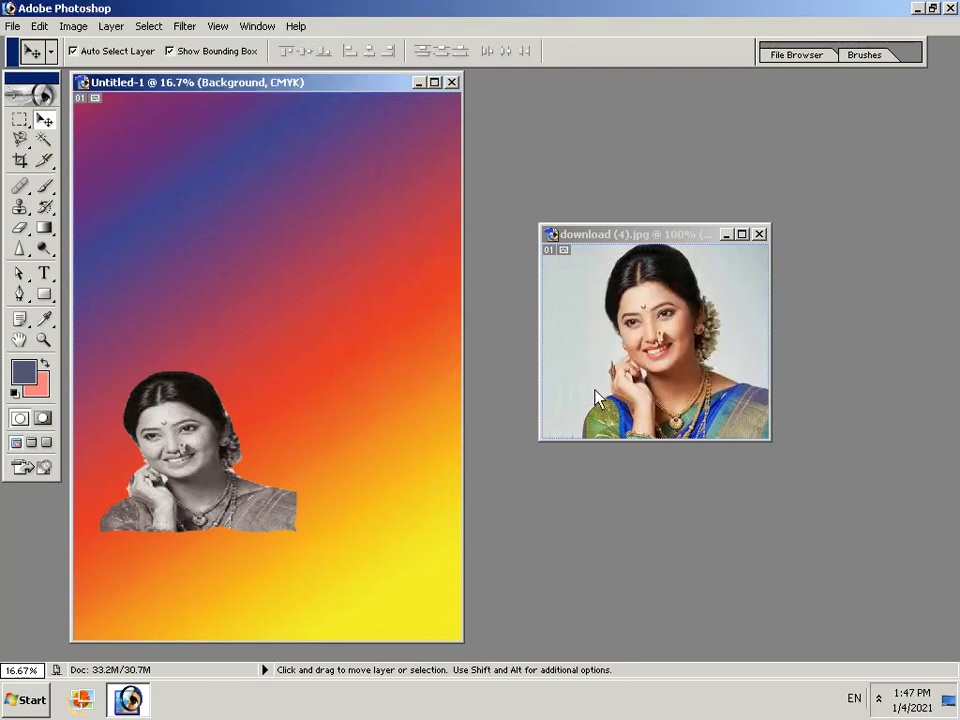
{"action": "mouse_move", "coordinate": [213, 436]}
{"action": "left_mouse_down"}
{"action": "mouse_move", "coordinate": [253, 478]}
{"action": "mouse_move", "coordinate": [178, 462]}
{"action": "left_mouse_up"}
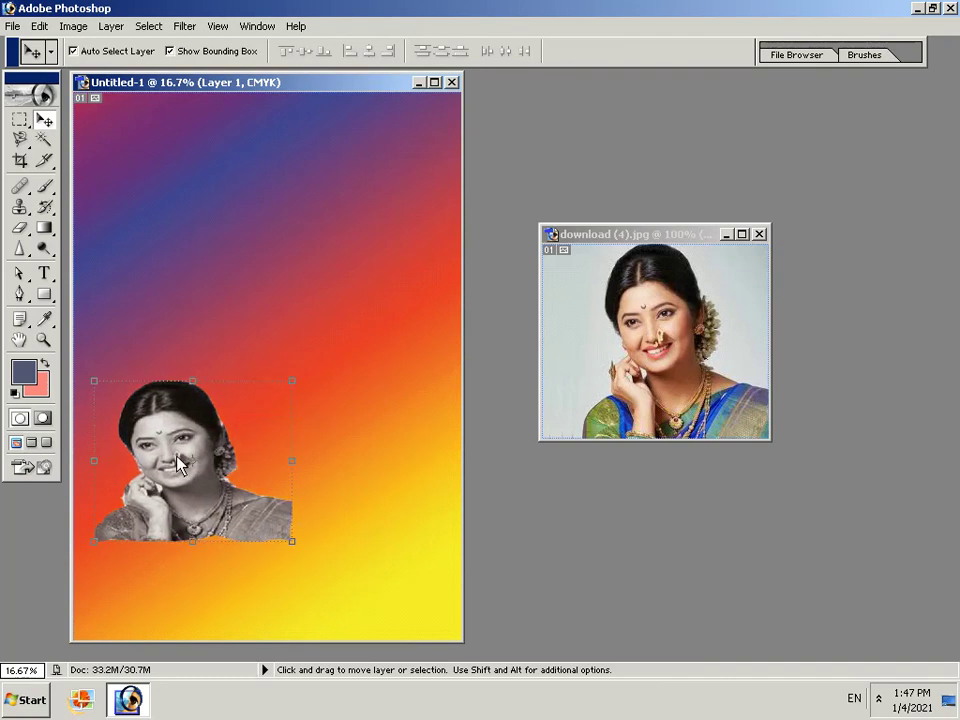
Step: Add Uniform noise at 18.44% to the grayscale portrait with Add Noise
{"action": "left_click", "coordinate": [185, 26]}
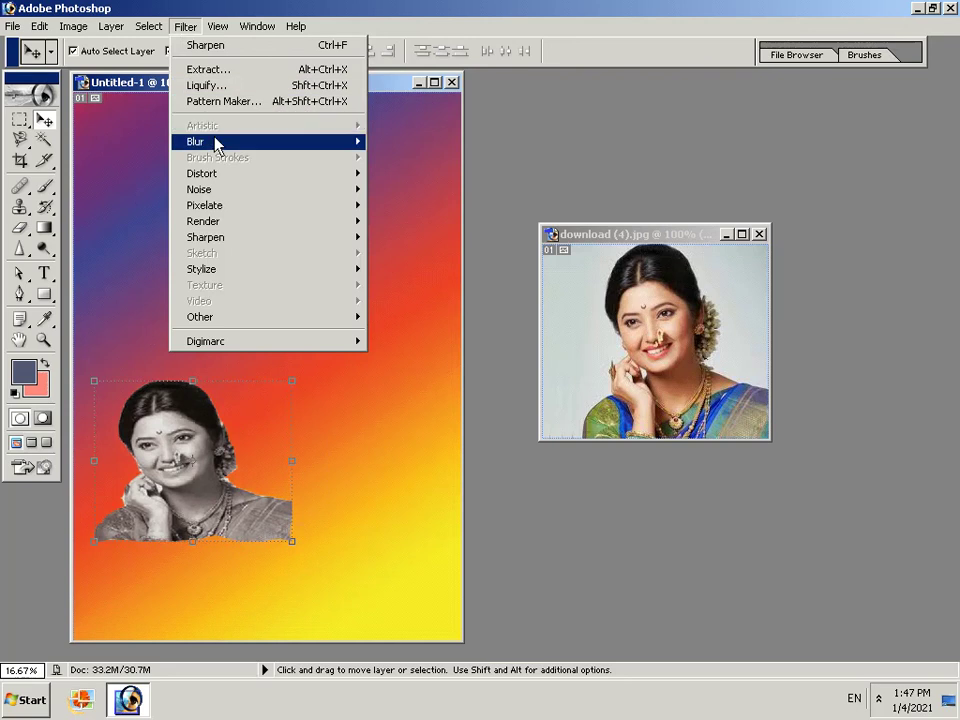
{"action": "mouse_move", "coordinate": [200, 189]}
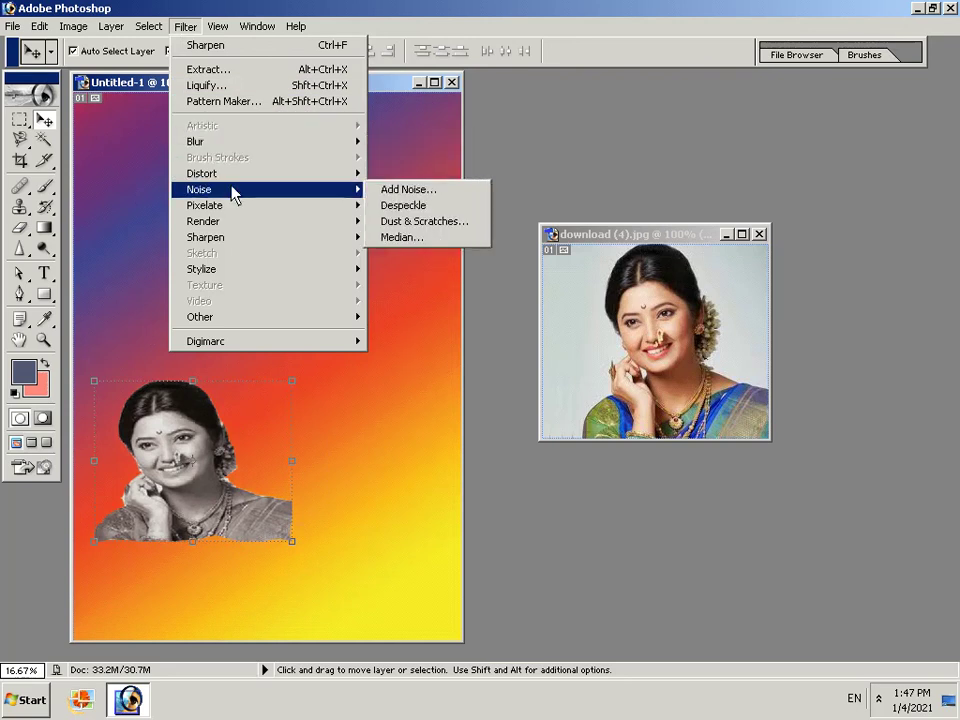
{"action": "left_click", "coordinate": [405, 190]}
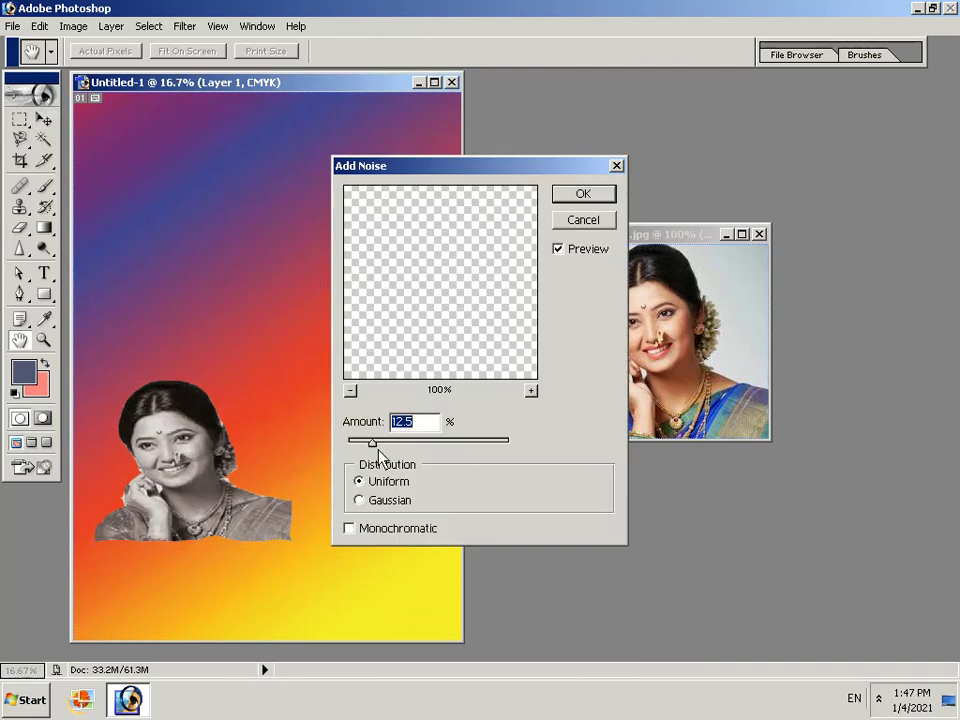
{"action": "left_click_drag", "start_coordinate": [371, 444], "coordinate": [369, 444]}
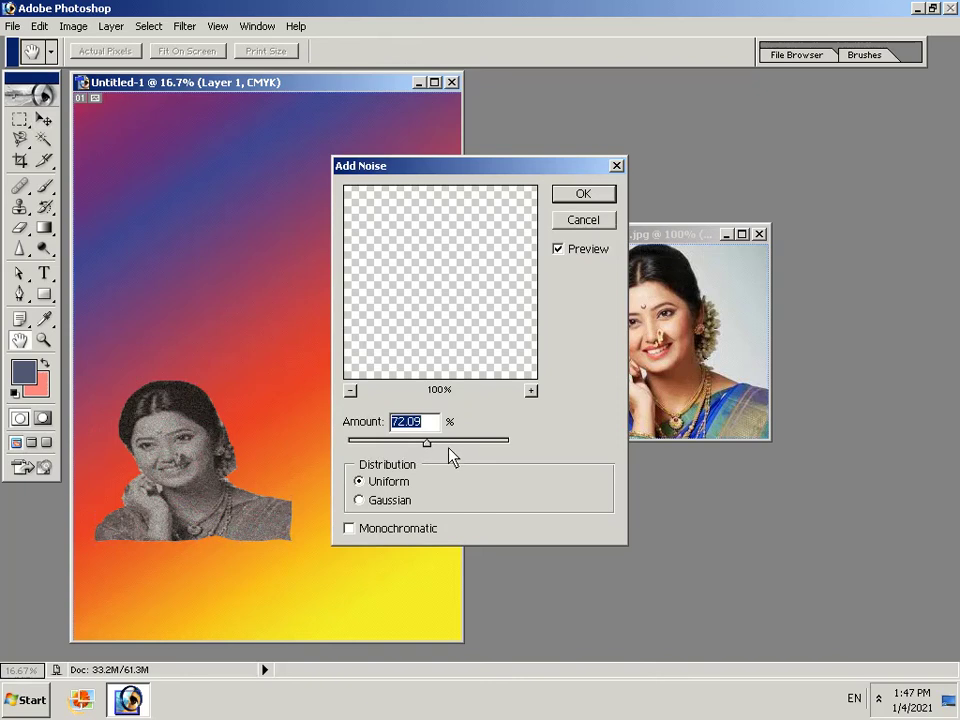
{"action": "mouse_move", "coordinate": [428, 444]}
{"action": "left_mouse_down"}
{"action": "mouse_move", "coordinate": [519, 444]}
{"action": "mouse_move", "coordinate": [433, 443]}
{"action": "left_mouse_up"}
{"action": "mouse_move", "coordinate": [377, 455]}
{"action": "left_mouse_down"}
{"action": "mouse_move", "coordinate": [371, 462]}
{"action": "mouse_move", "coordinate": [385, 467]}
{"action": "left_mouse_up"}
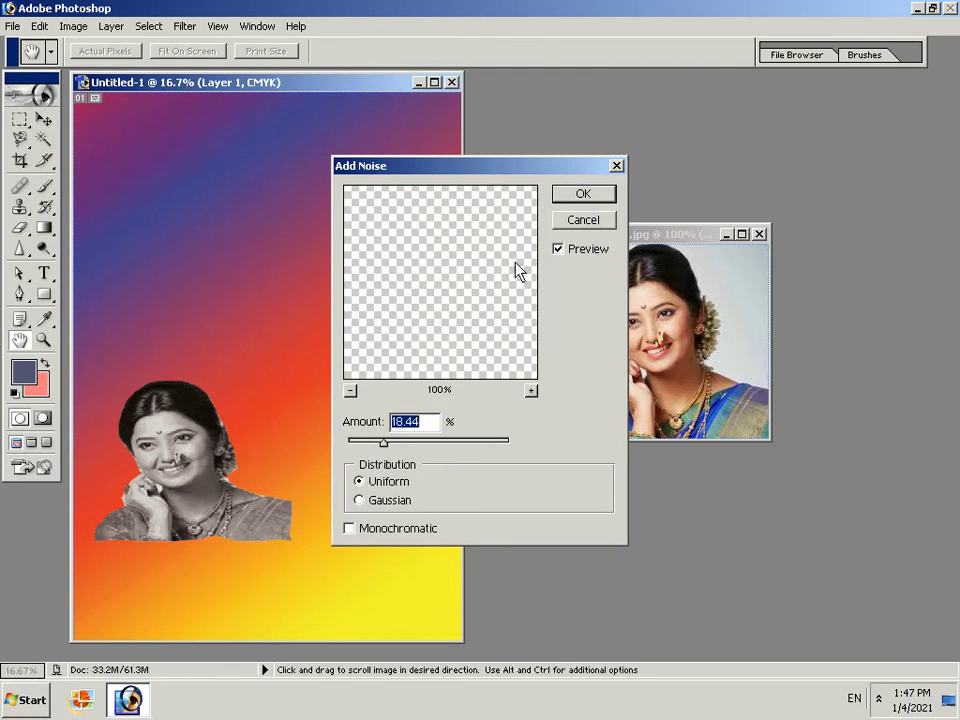
{"action": "left_click", "coordinate": [568, 195]}
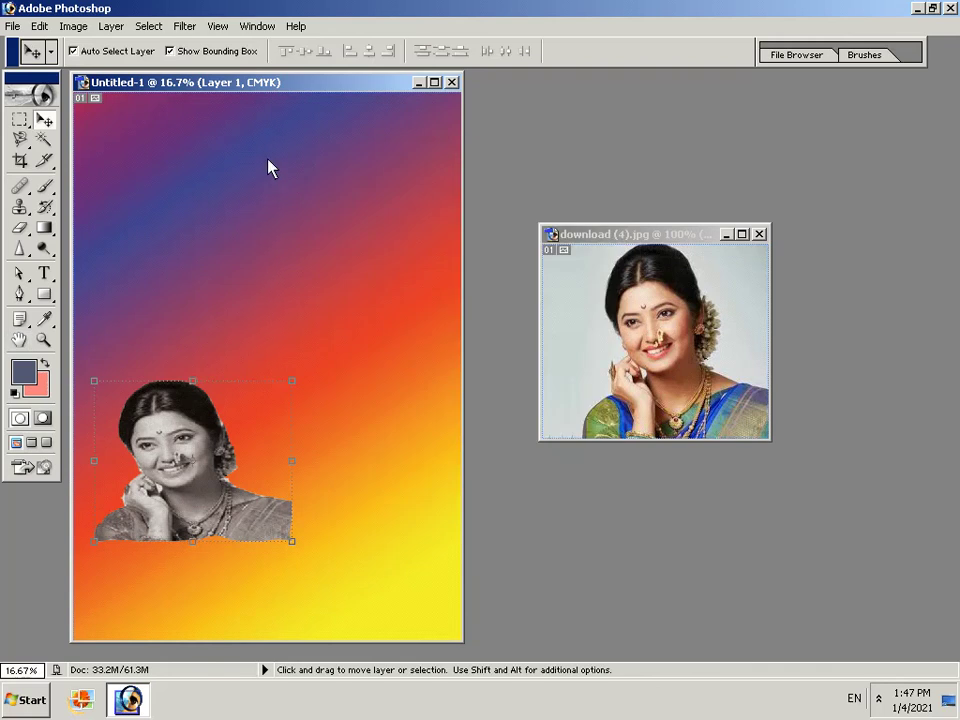
{"action": "left_click", "coordinate": [185, 26]}
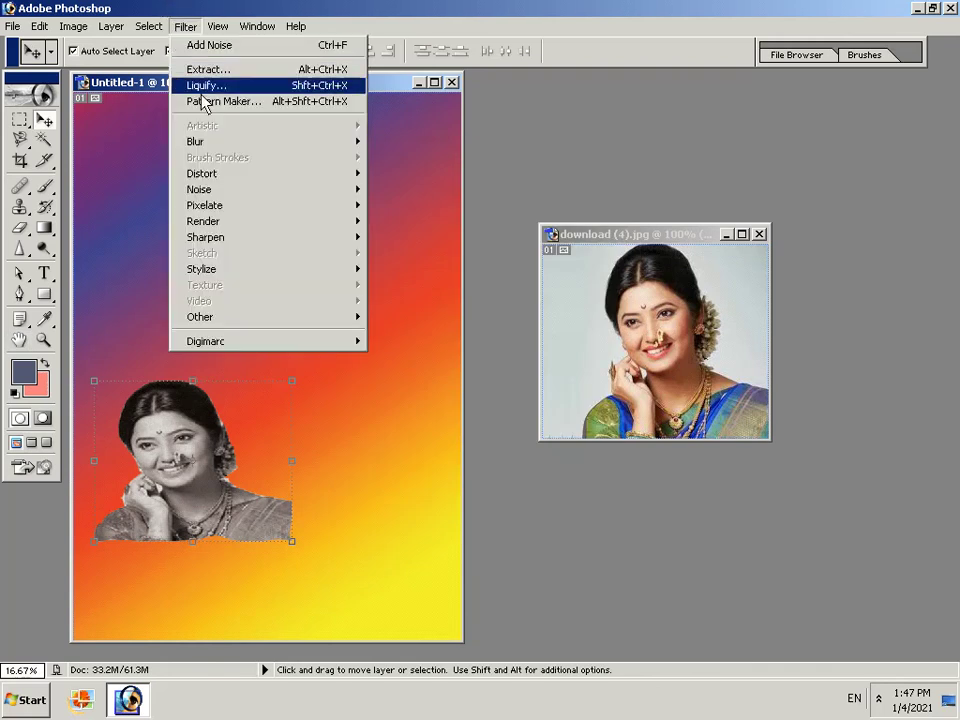
{"action": "mouse_move", "coordinate": [205, 205]}
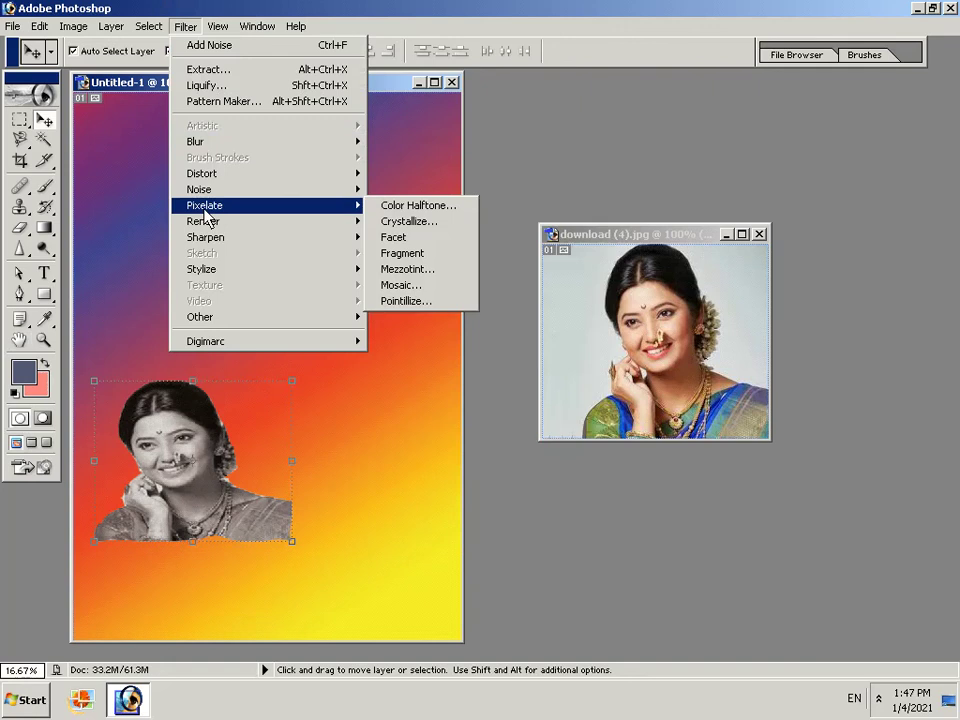
{"action": "left_click", "coordinate": [410, 207]}
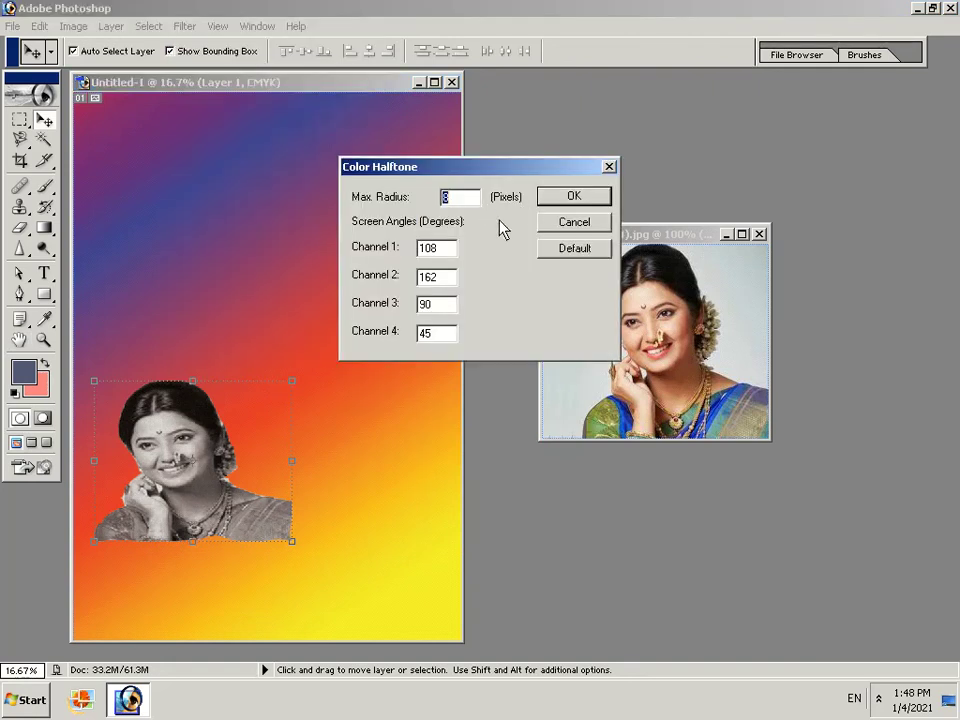
{"action": "left_click", "coordinate": [567, 202]}
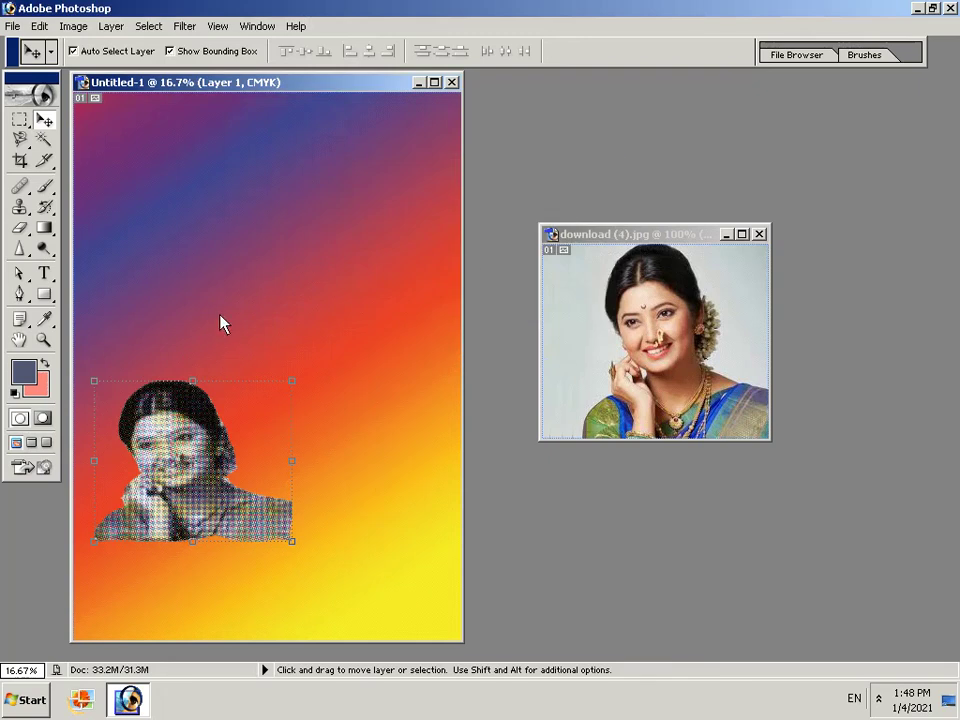
{"action": "key", "text": "ctrl+alt+z"}
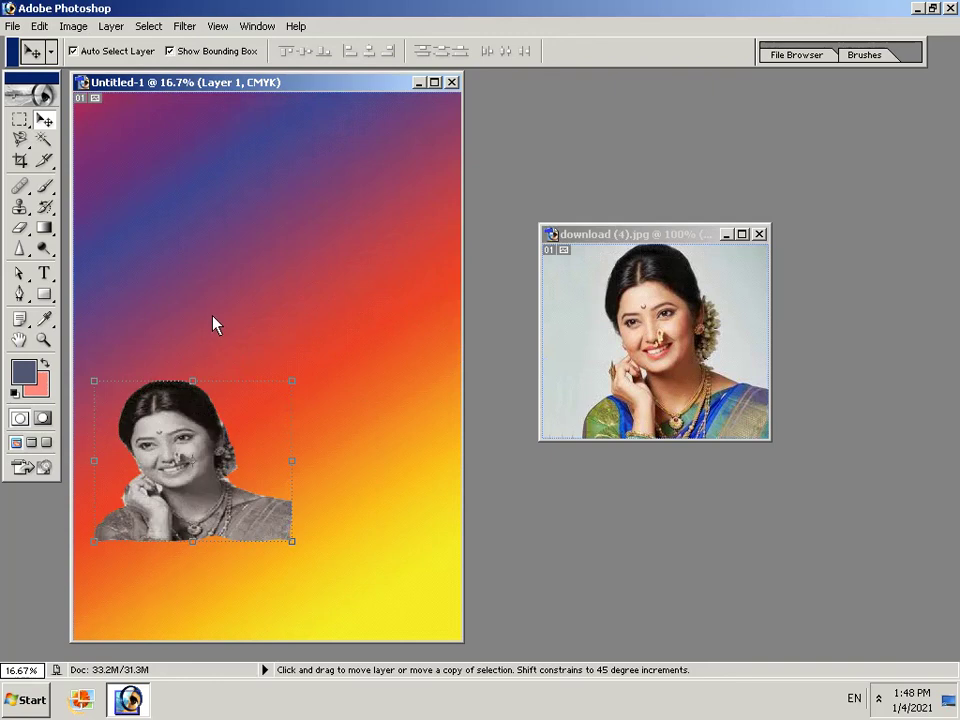
Step: Run Dust & Scratches on the portrait with Radius 1 and Threshold 0
{"action": "left_click", "coordinate": [185, 26]}
{"action": "mouse_move", "coordinate": [250, 205]}
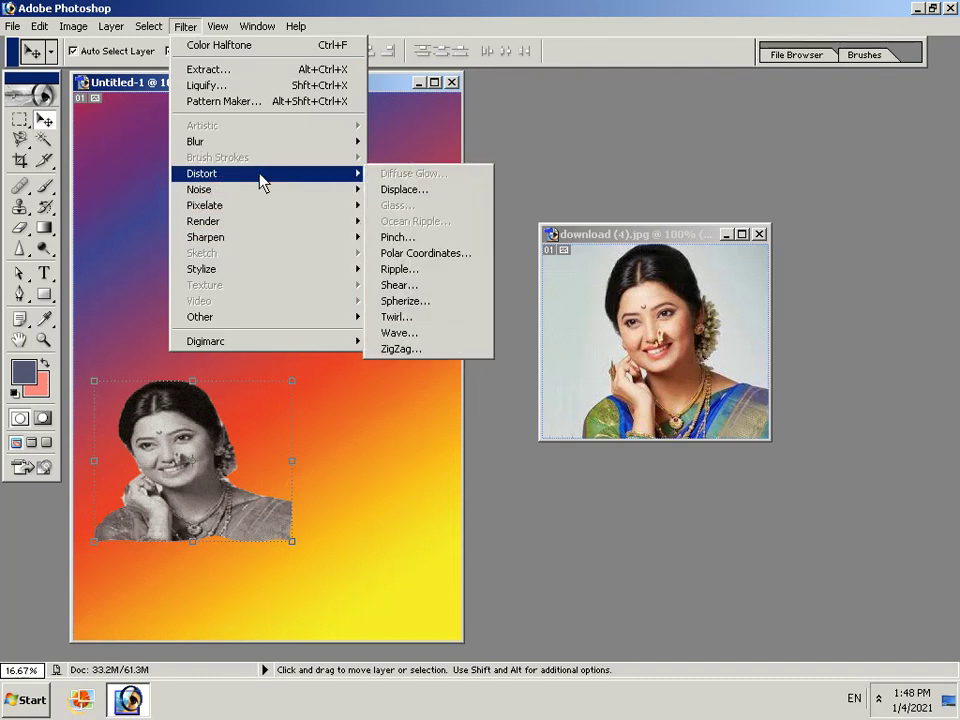
{"action": "mouse_move", "coordinate": [200, 189]}
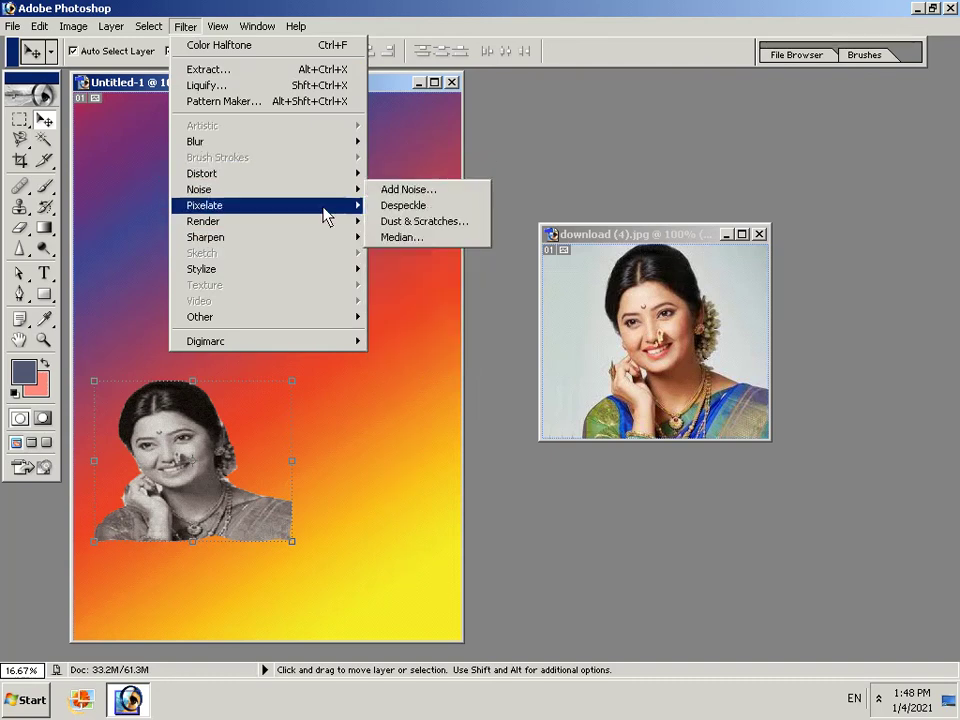
{"action": "left_click", "coordinate": [388, 221]}
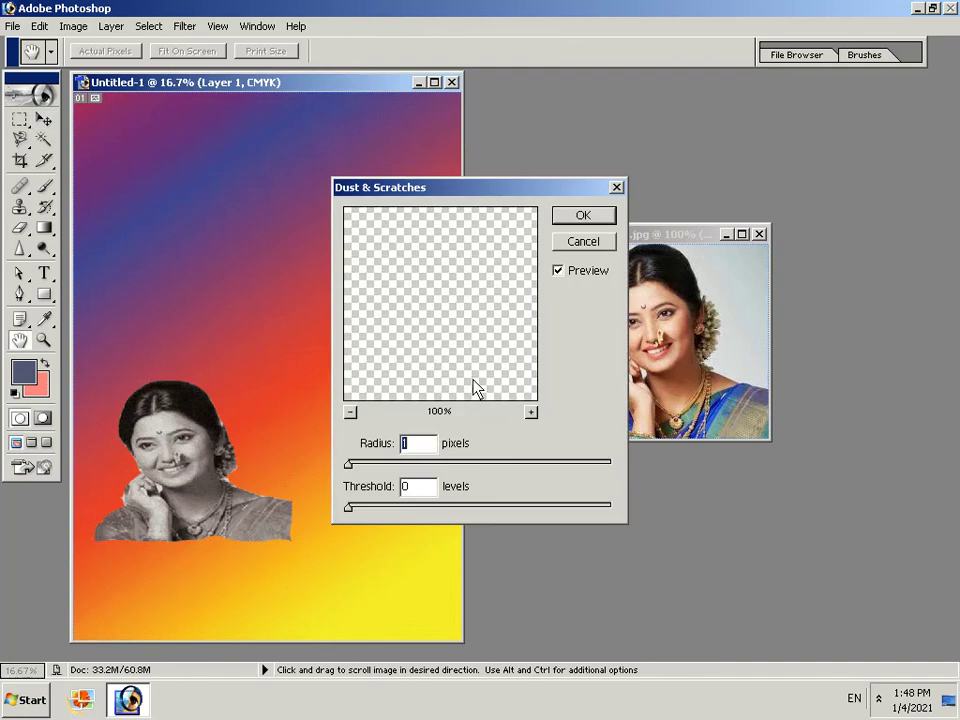
{"action": "left_click", "coordinate": [567, 218]}
{"action": "key", "text": "v"}
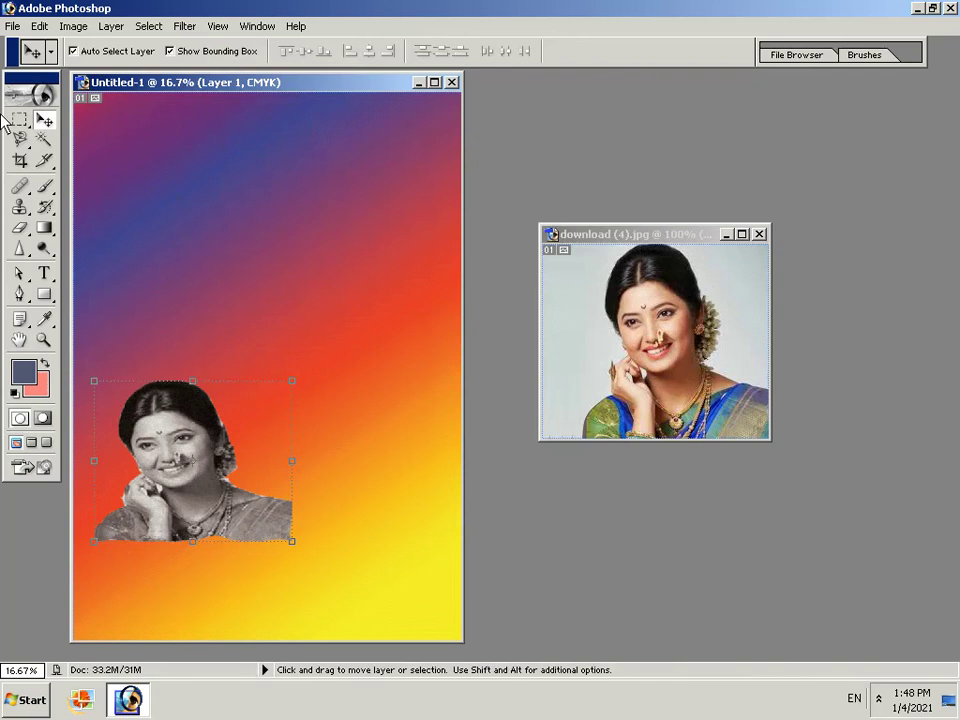
Step: Start opening an image and browse into Computer and Local Disk (C:)
{"action": "left_click", "coordinate": [8, 26]}
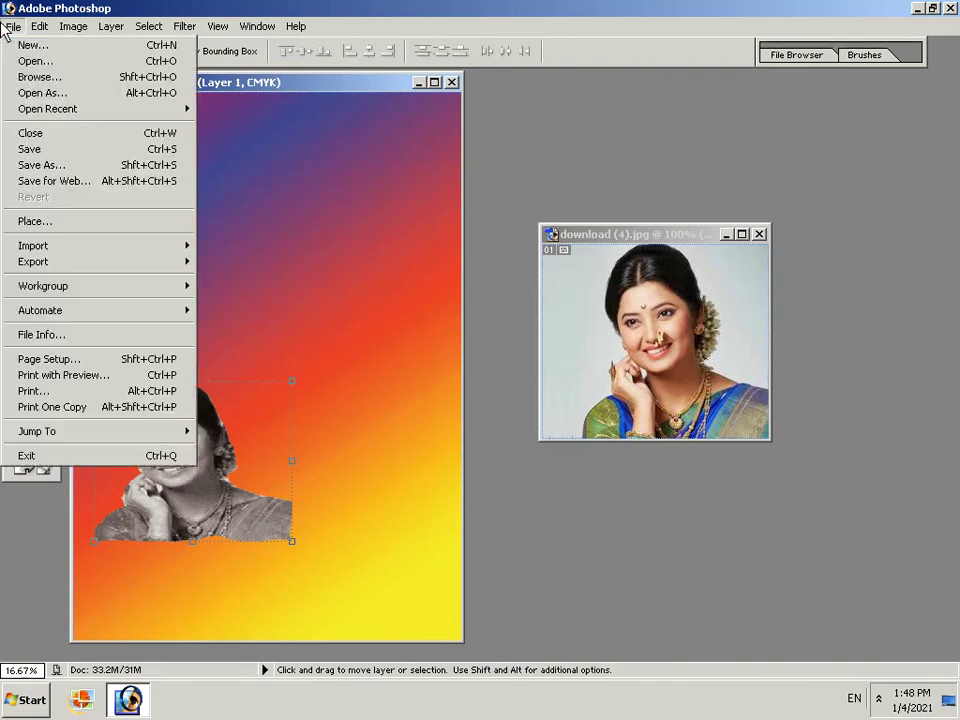
{"action": "left_click", "coordinate": [53, 63]}
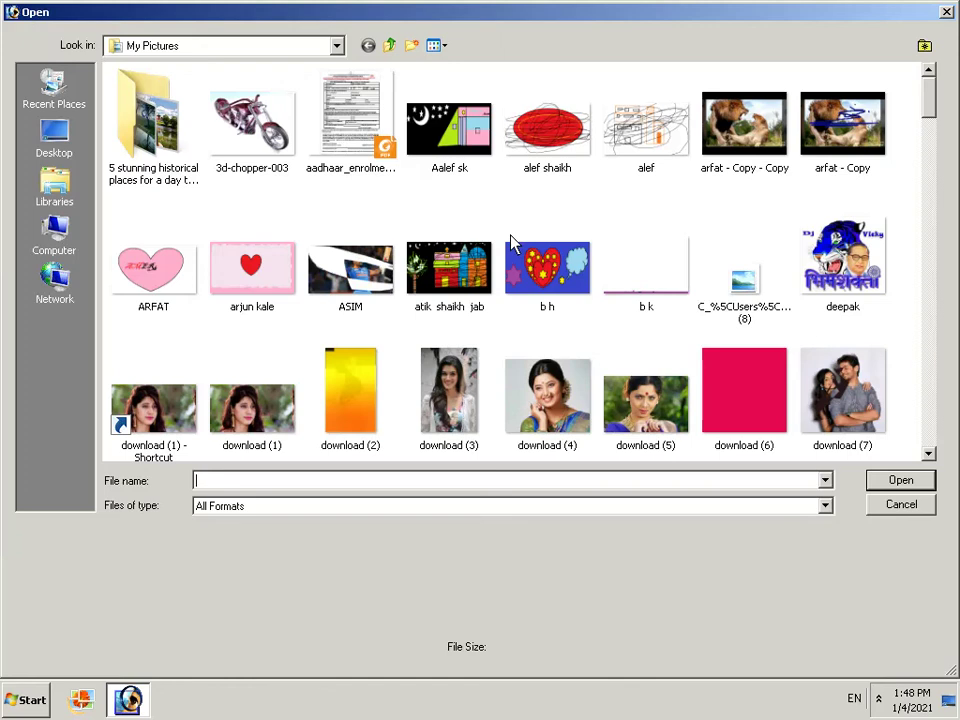
{"action": "left_click", "coordinate": [84, 90]}
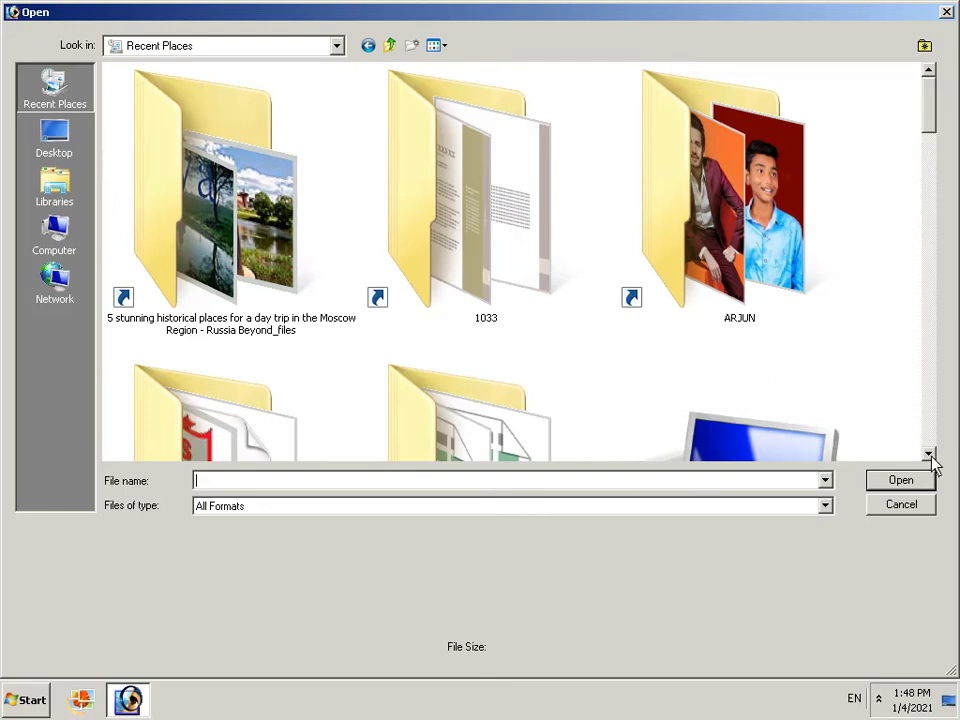
{"action": "scroll", "coordinate": [932, 456], "scroll_direction": "down", "scroll_amount": 1}
{"action": "scroll", "coordinate": [932, 456], "scroll_direction": "down", "scroll_amount": 2}
{"action": "left_click", "coordinate": [716, 150]}
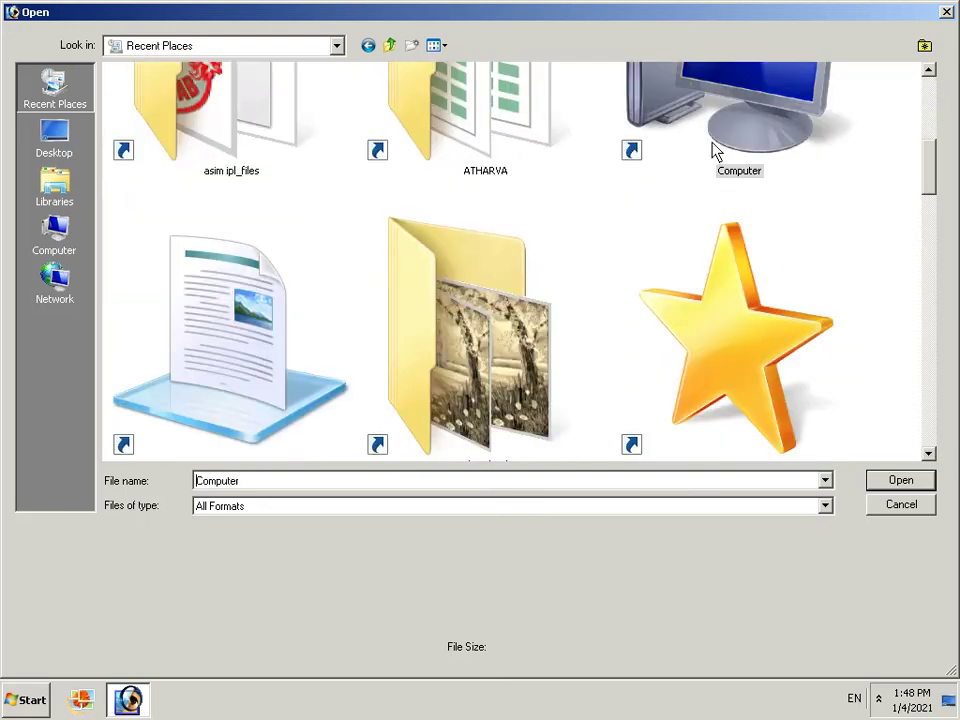
{"action": "right_click", "coordinate": [716, 148]}
{"action": "left_click", "coordinate": [760, 177]}
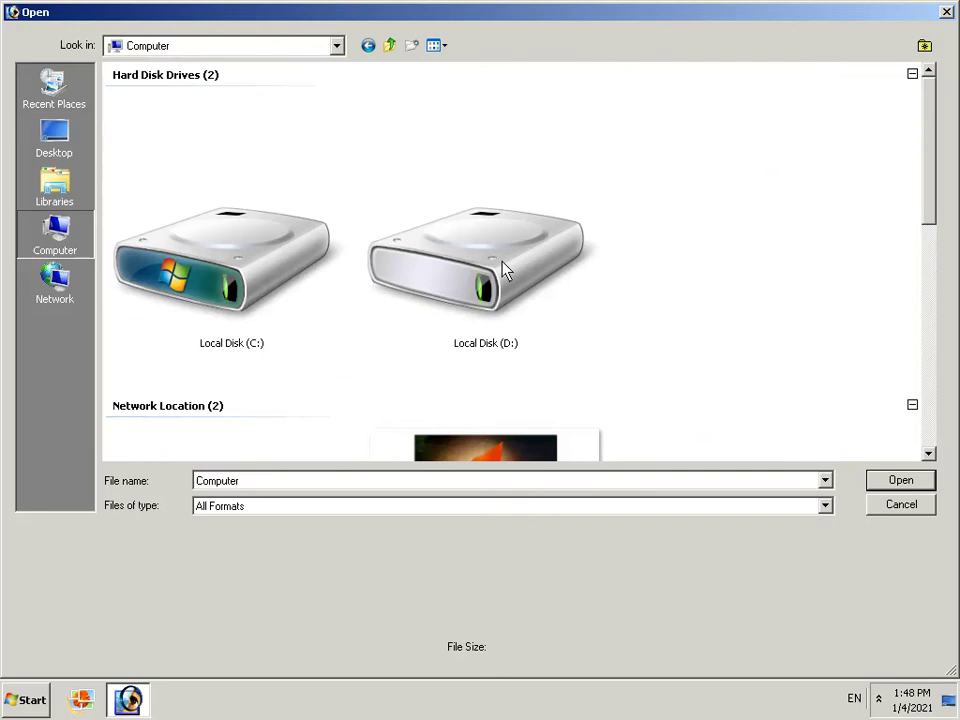
{"action": "scroll", "coordinate": [471, 274], "scroll_direction": "down", "scroll_amount": 3}
{"action": "scroll", "coordinate": [392, 242], "scroll_direction": "up", "scroll_amount": 3}
{"action": "left_click", "coordinate": [260, 238]}
{"action": "right_click", "coordinate": [258, 237]}
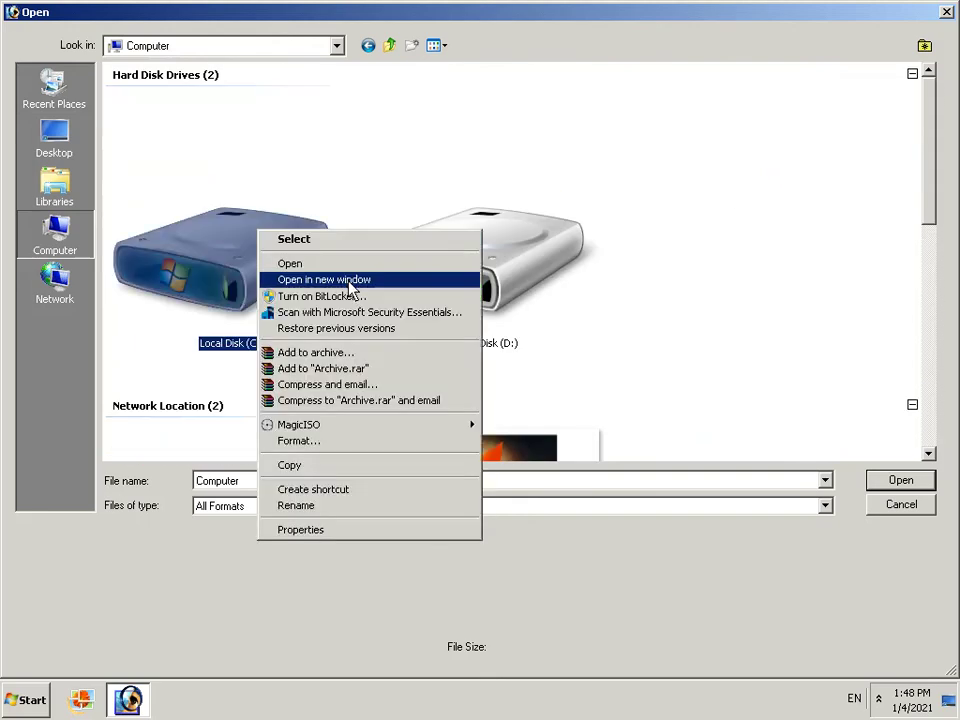
{"action": "left_click", "coordinate": [360, 264]}
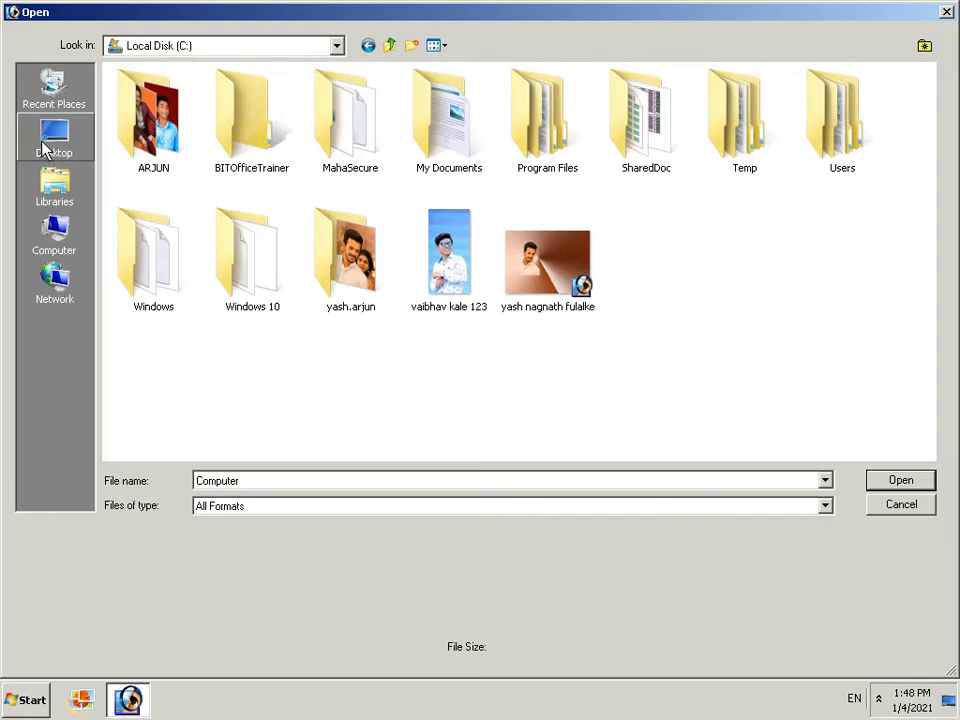
Step: Browse Libraries, Desktop, Computer and Network, then open the Pictures library
{"action": "left_click", "coordinate": [45, 190]}
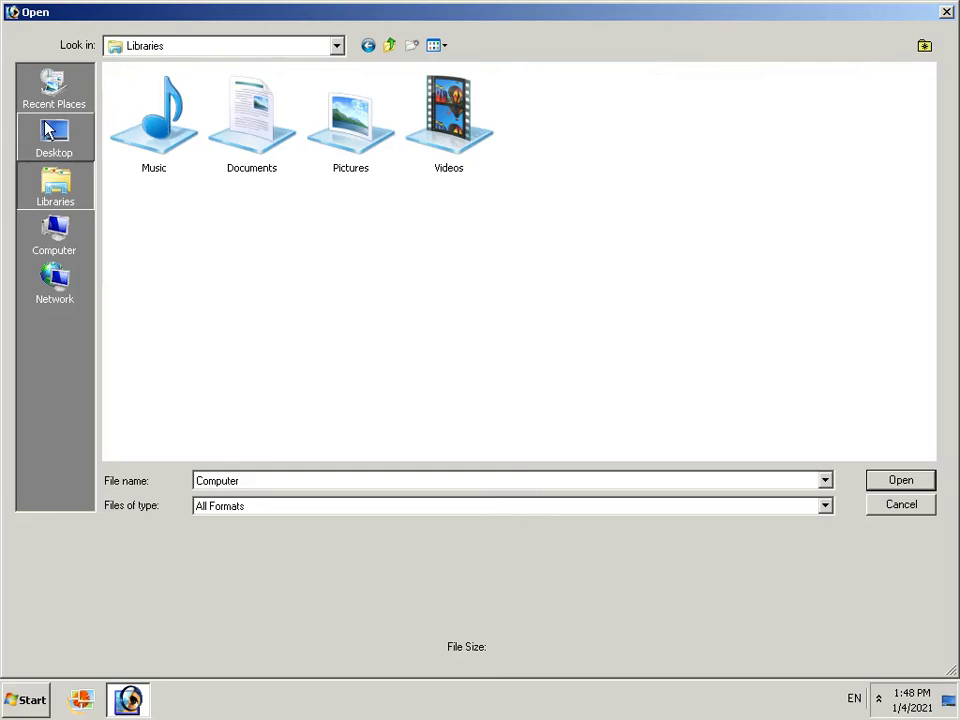
{"action": "left_click", "coordinate": [54, 138]}
{"action": "left_click", "coordinate": [43, 245]}
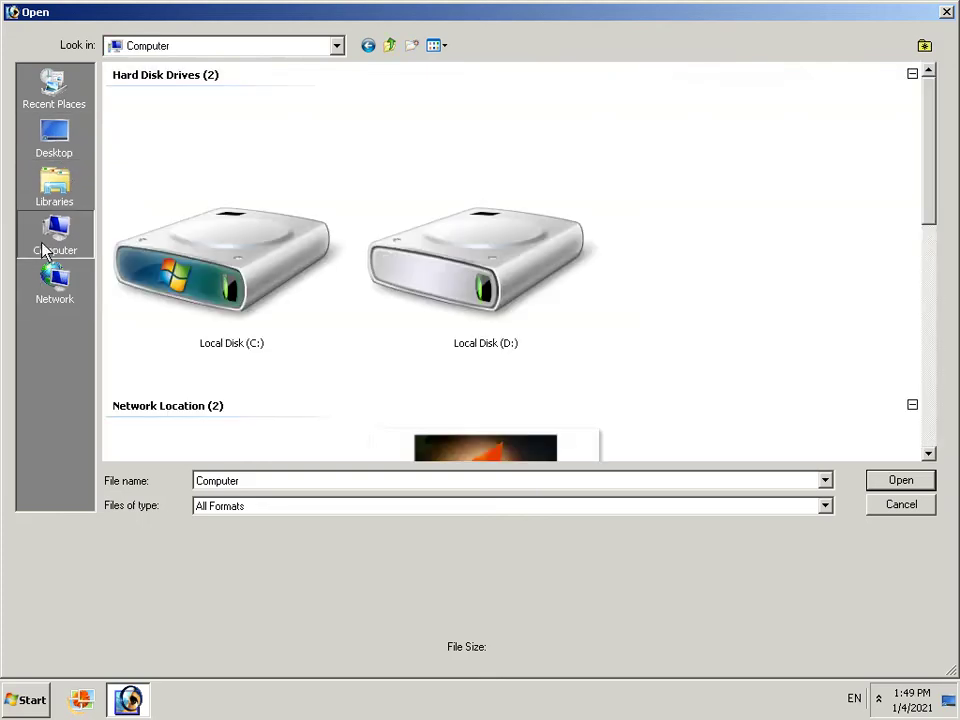
{"action": "left_click", "coordinate": [54, 280]}
{"action": "left_click", "coordinate": [54, 148]}
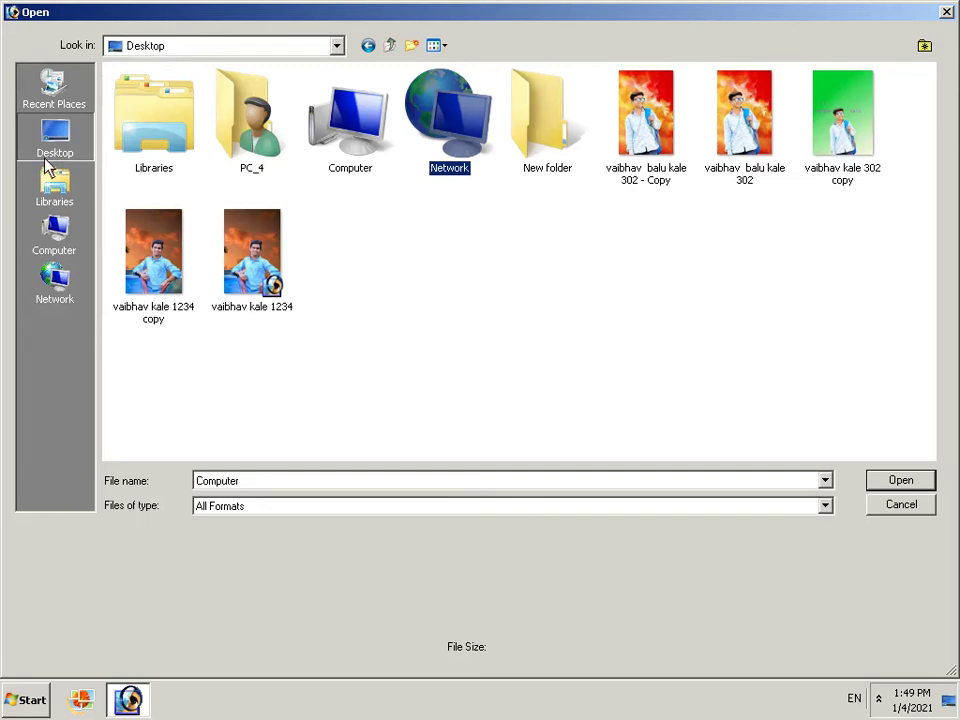
{"action": "left_click", "coordinate": [54, 185]}
{"action": "right_click", "coordinate": [373, 135]}
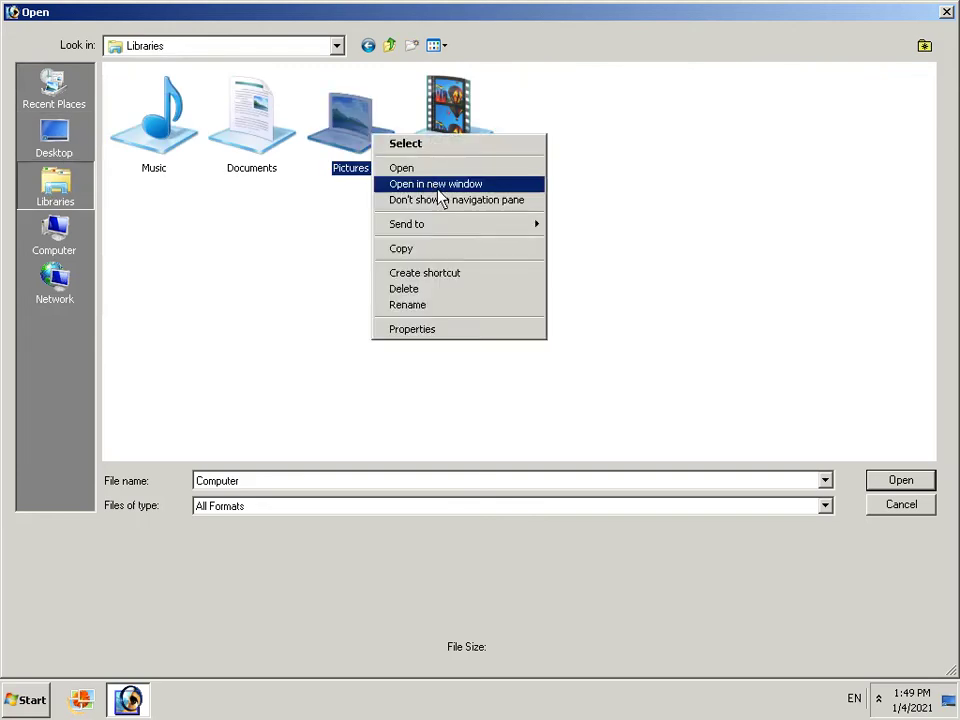
{"action": "left_click", "coordinate": [448, 168]}
Step: Scroll through Pictures to find and select the images (54) photo
{"action": "scroll", "coordinate": [490, 210], "scroll_direction": "down", "scroll_amount": 5}
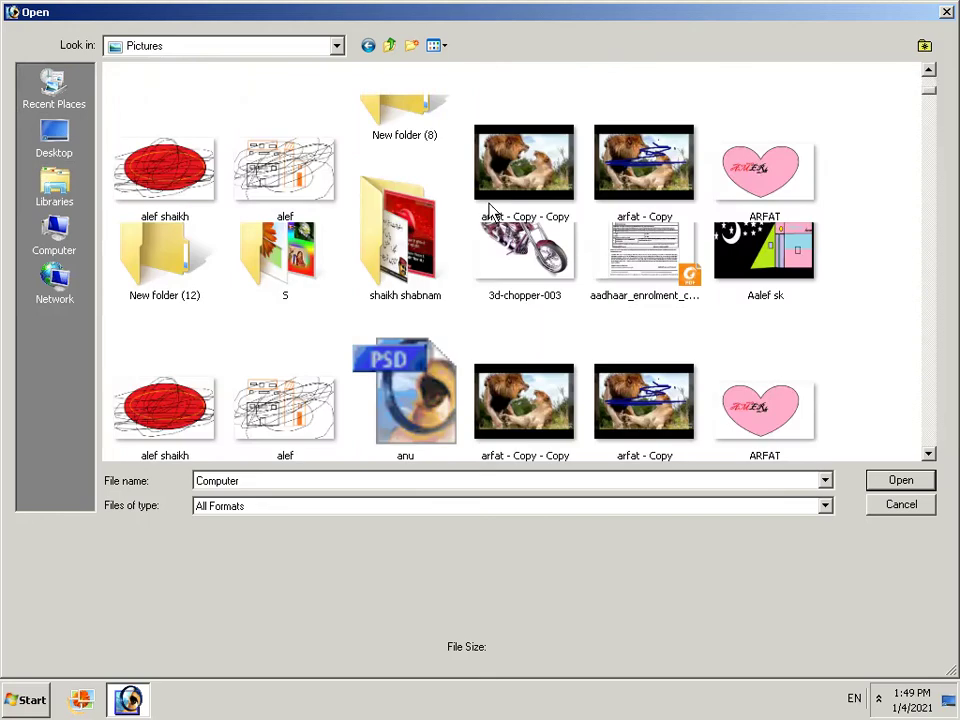
{"action": "scroll", "coordinate": [490, 210], "scroll_direction": "down", "scroll_amount": 5}
{"action": "scroll", "coordinate": [490, 212], "scroll_direction": "down", "scroll_amount": 5}
{"action": "scroll", "coordinate": [490, 214], "scroll_direction": "down", "scroll_amount": 5}
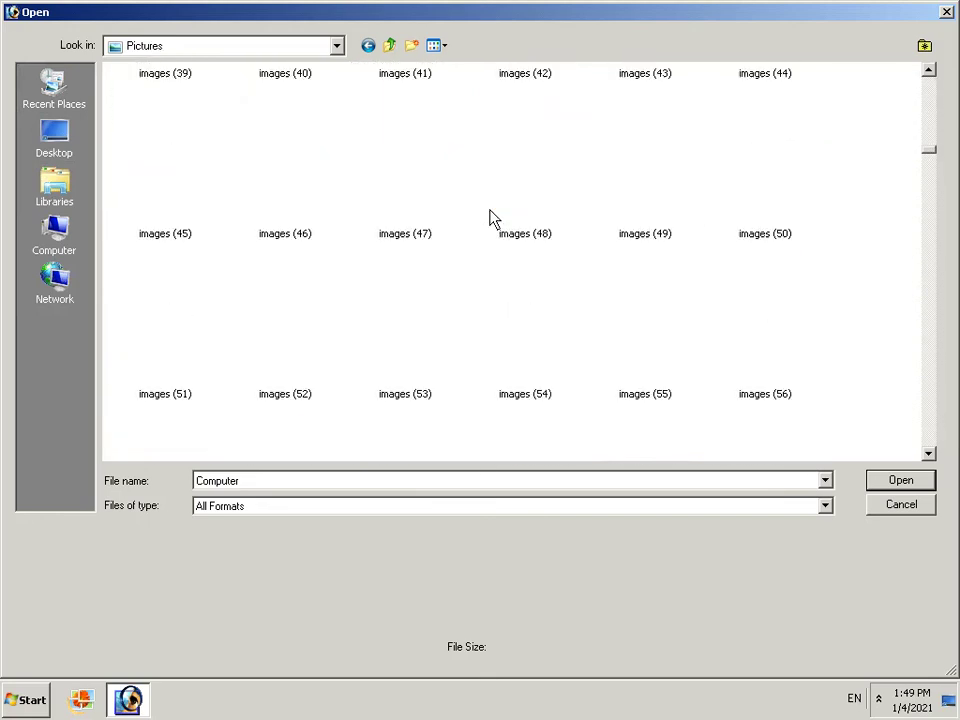
{"action": "scroll", "coordinate": [490, 215], "scroll_direction": "down", "scroll_amount": 5}
{"action": "scroll", "coordinate": [492, 219], "scroll_direction": "down", "scroll_amount": 5}
{"action": "scroll", "coordinate": [492, 219], "scroll_direction": "down", "scroll_amount": 5}
{"action": "scroll", "coordinate": [492, 217], "scroll_direction": "down", "scroll_amount": 5}
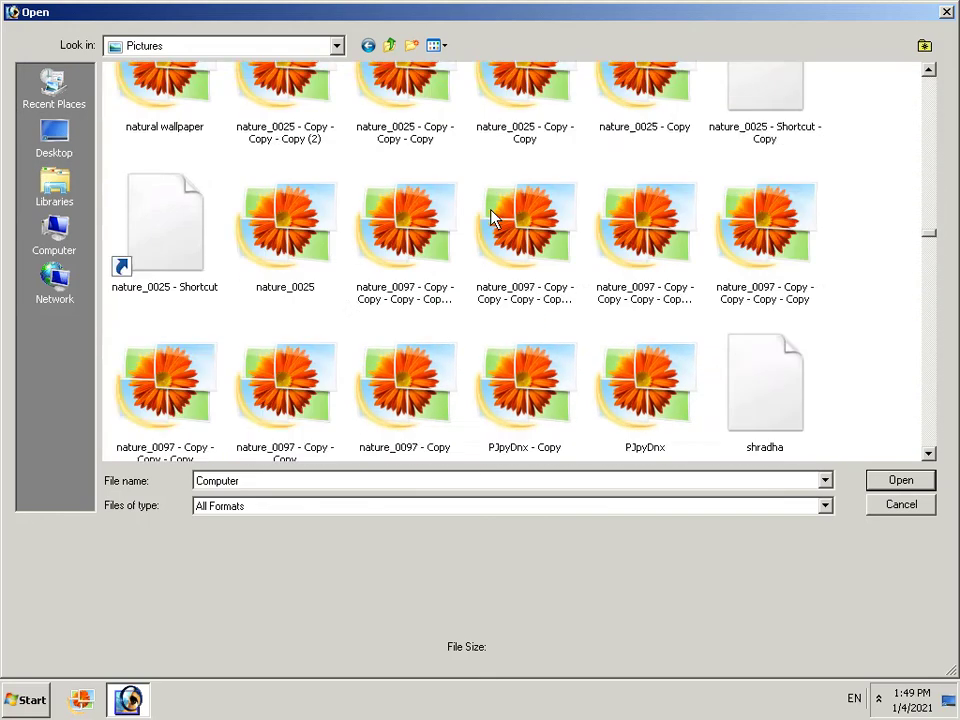
{"action": "scroll", "coordinate": [493, 216], "scroll_direction": "down", "scroll_amount": 5}
{"action": "scroll", "coordinate": [495, 215], "scroll_direction": "down", "scroll_amount": 5}
{"action": "scroll", "coordinate": [495, 215], "scroll_direction": "down", "scroll_amount": 5}
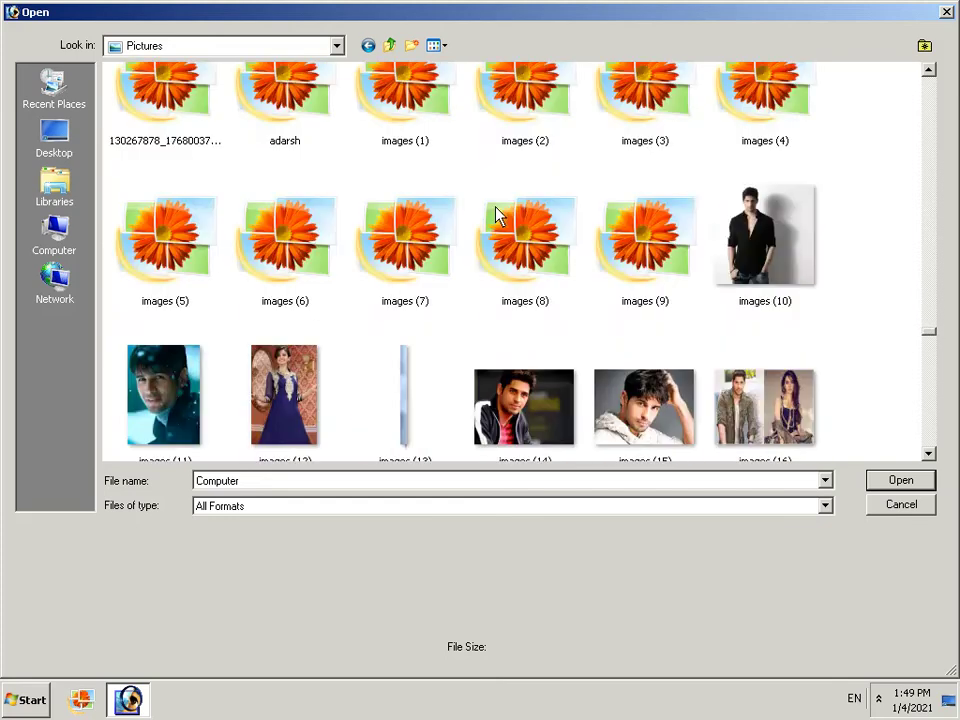
{"action": "scroll", "coordinate": [496, 216], "scroll_direction": "down", "scroll_amount": 5}
{"action": "scroll", "coordinate": [495, 215], "scroll_direction": "up", "scroll_amount": 5}
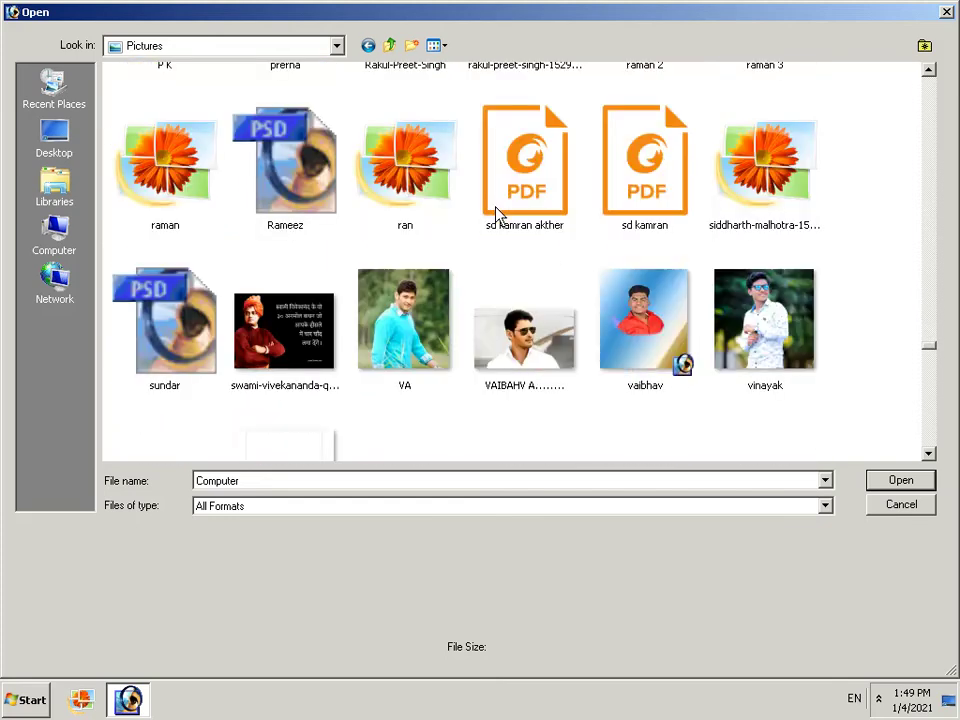
{"action": "scroll", "coordinate": [497, 215], "scroll_direction": "up", "scroll_amount": 2}
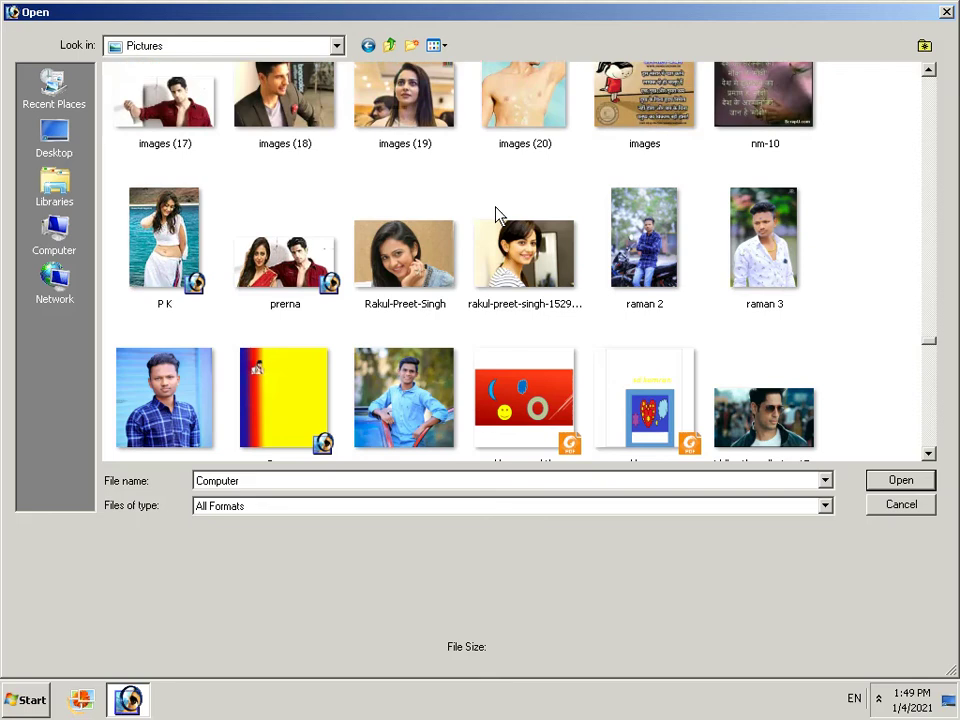
{"action": "scroll", "coordinate": [497, 215], "scroll_direction": "up", "scroll_amount": 2}
{"action": "scroll", "coordinate": [497, 215], "scroll_direction": "up", "scroll_amount": 2}
{"action": "scroll", "coordinate": [495, 214], "scroll_direction": "up", "scroll_amount": 2}
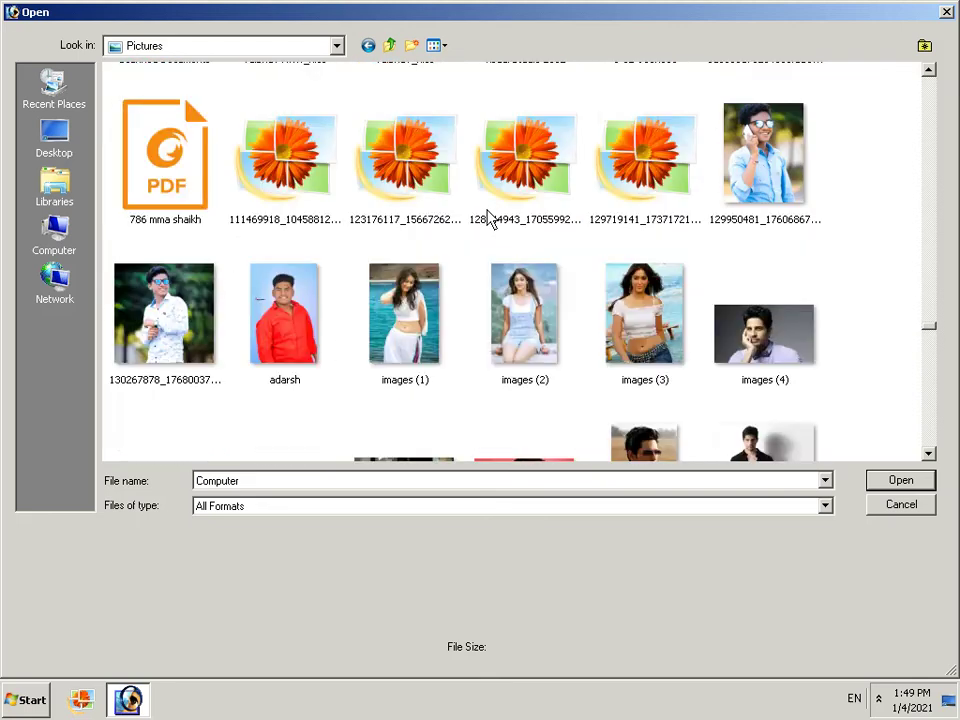
{"action": "scroll", "coordinate": [490, 218], "scroll_direction": "up", "scroll_amount": 2}
{"action": "scroll", "coordinate": [485, 220], "scroll_direction": "up", "scroll_amount": 2}
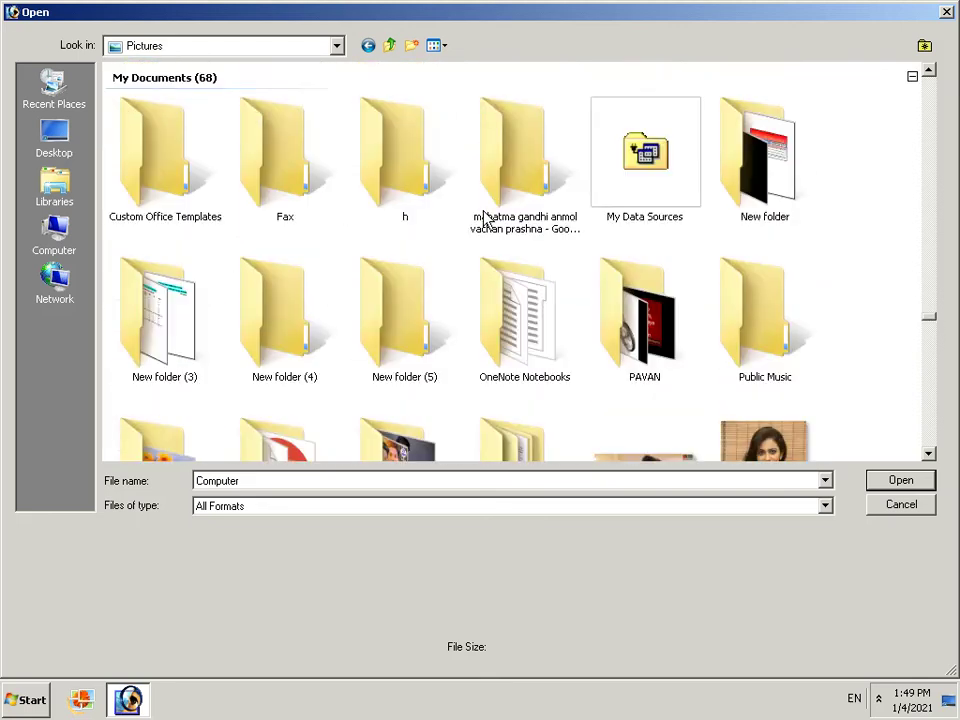
{"action": "scroll", "coordinate": [399, 221], "scroll_direction": "up", "scroll_amount": 2}
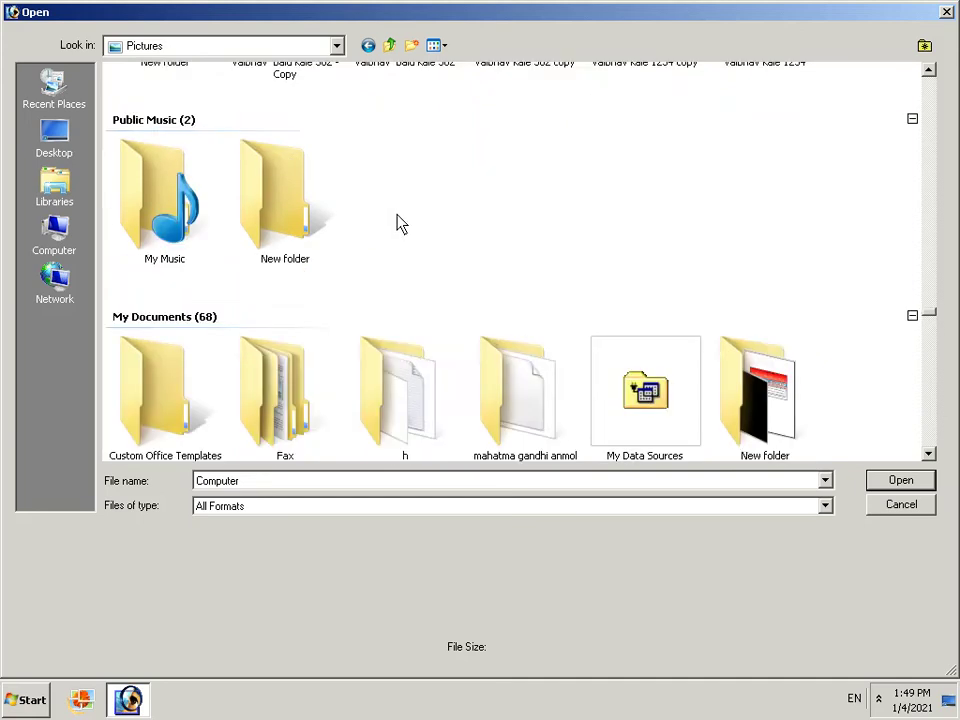
{"action": "scroll", "coordinate": [399, 221], "scroll_direction": "up", "scroll_amount": 2}
{"action": "scroll", "coordinate": [398, 222], "scroll_direction": "up", "scroll_amount": 3}
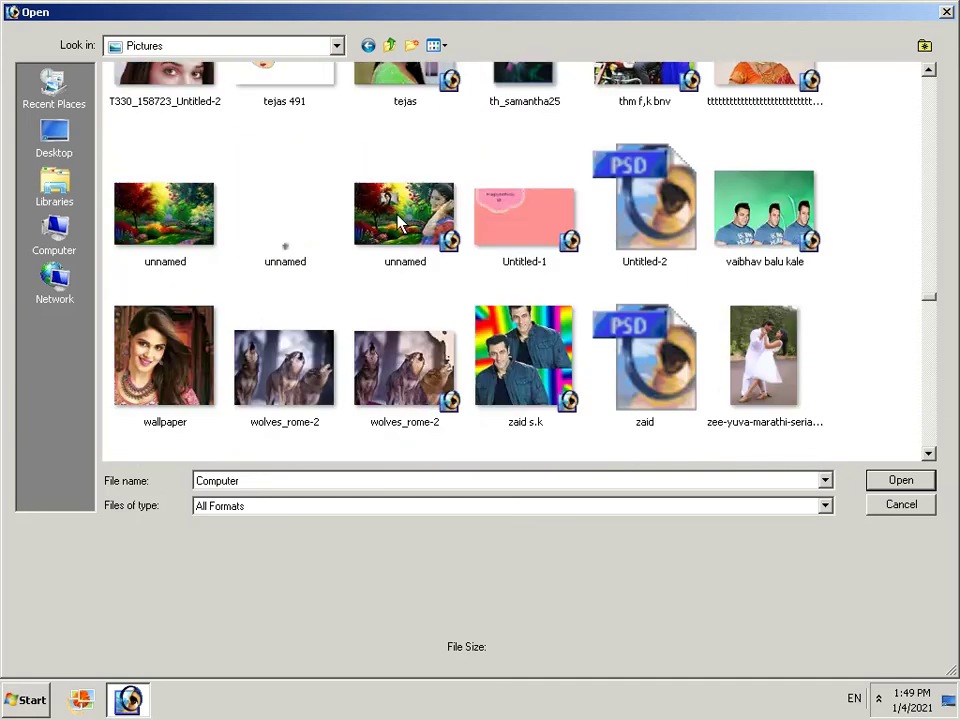
{"action": "scroll", "coordinate": [398, 222], "scroll_direction": "up", "scroll_amount": 3}
{"action": "scroll", "coordinate": [398, 222], "scroll_direction": "up", "scroll_amount": 2}
{"action": "scroll", "coordinate": [398, 222], "scroll_direction": "up", "scroll_amount": 3}
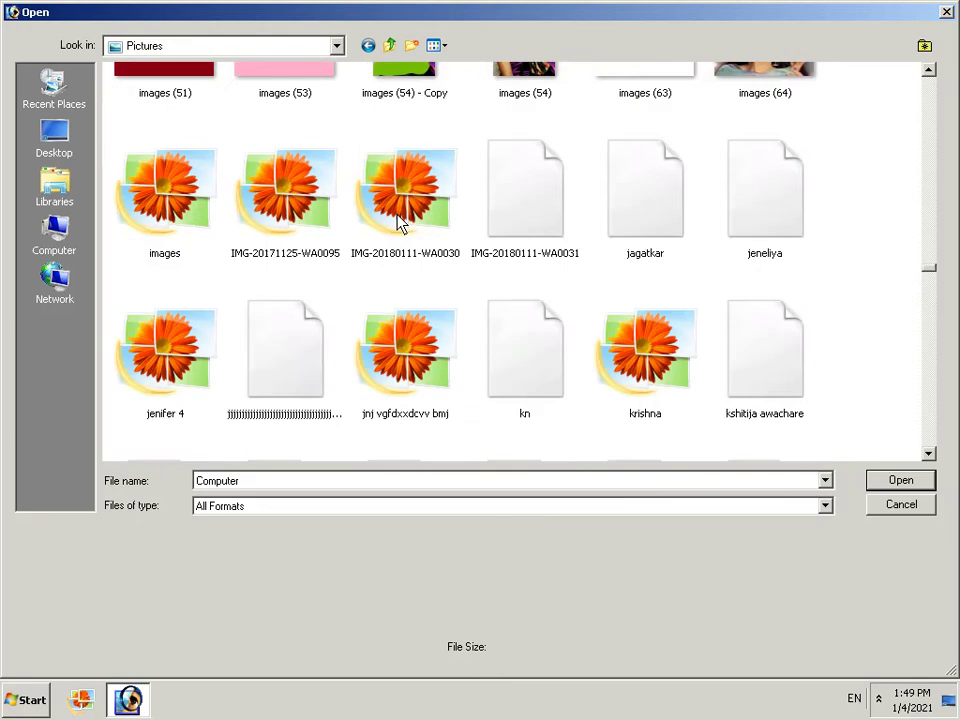
{"action": "scroll", "coordinate": [398, 222], "scroll_direction": "up", "scroll_amount": 2}
{"action": "scroll", "coordinate": [398, 222], "scroll_direction": "up", "scroll_amount": 3}
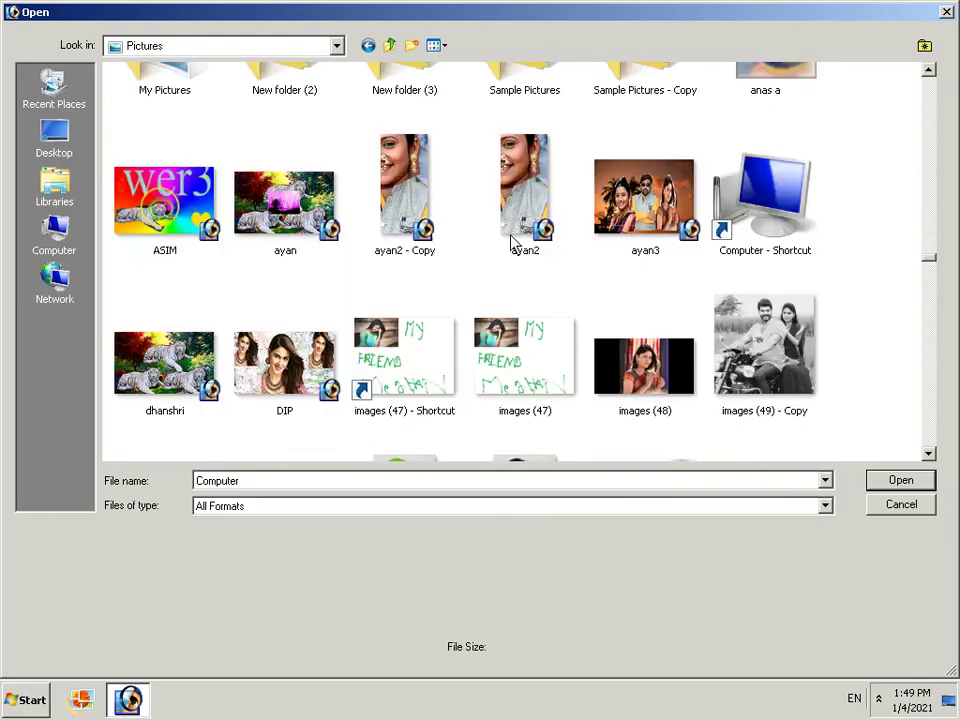
{"action": "scroll", "coordinate": [522, 245], "scroll_direction": "down", "scroll_amount": 3}
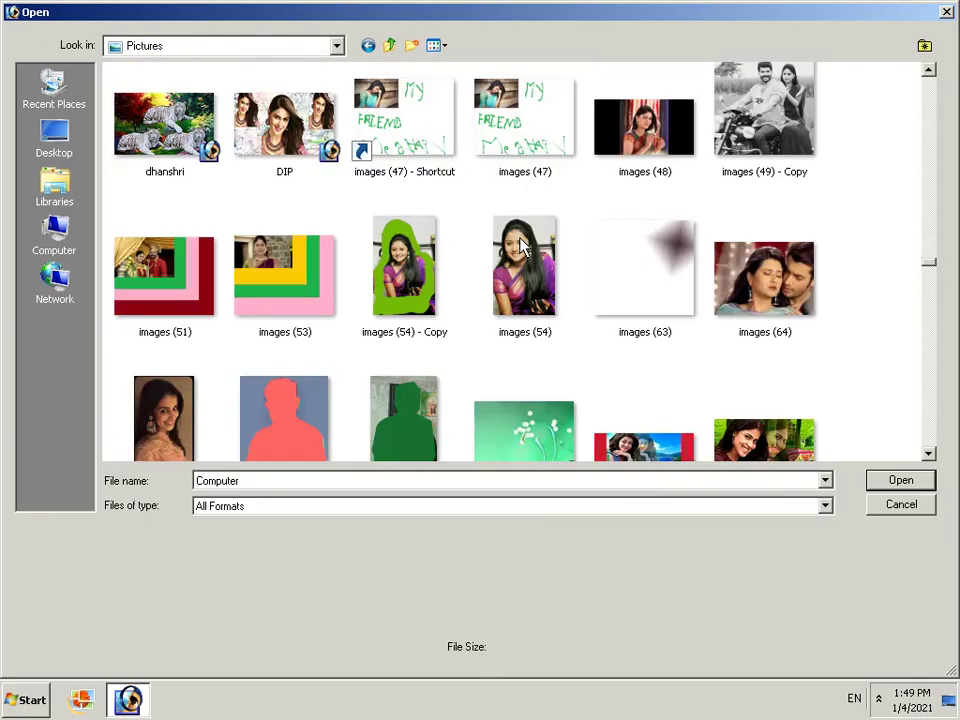
{"action": "scroll", "coordinate": [520, 245], "scroll_direction": "up", "scroll_amount": 3}
{"action": "scroll", "coordinate": [520, 242], "scroll_direction": "down", "scroll_amount": 10}
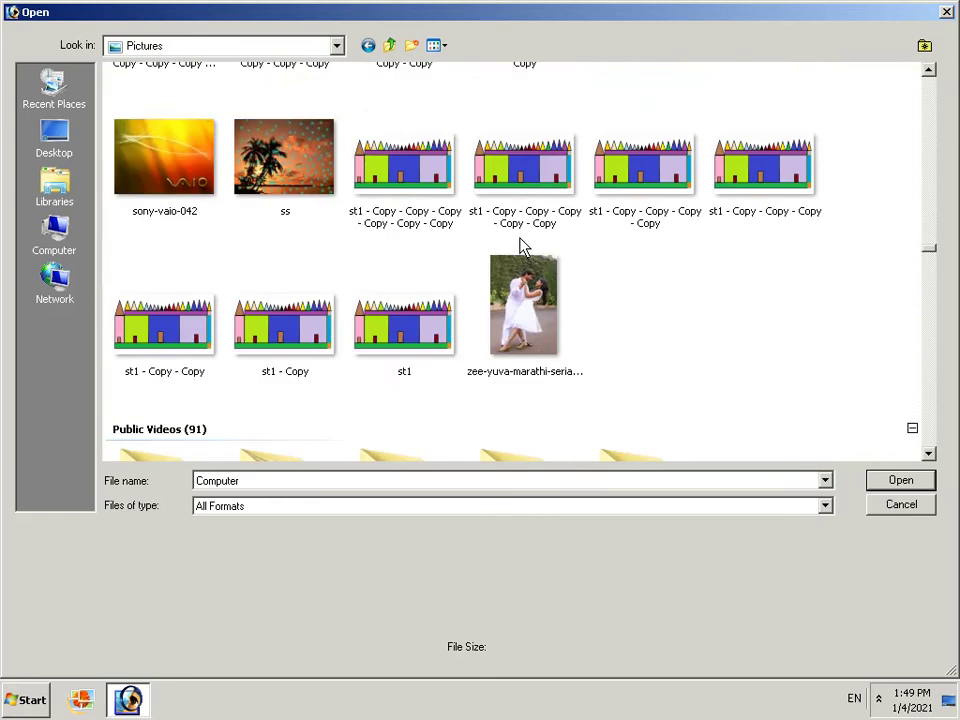
{"action": "scroll", "coordinate": [745, 193], "scroll_direction": "up", "scroll_amount": 3}
{"action": "scroll", "coordinate": [745, 193], "scroll_direction": "up", "scroll_amount": 3}
{"action": "scroll", "coordinate": [745, 193], "scroll_direction": "down", "scroll_amount": 3}
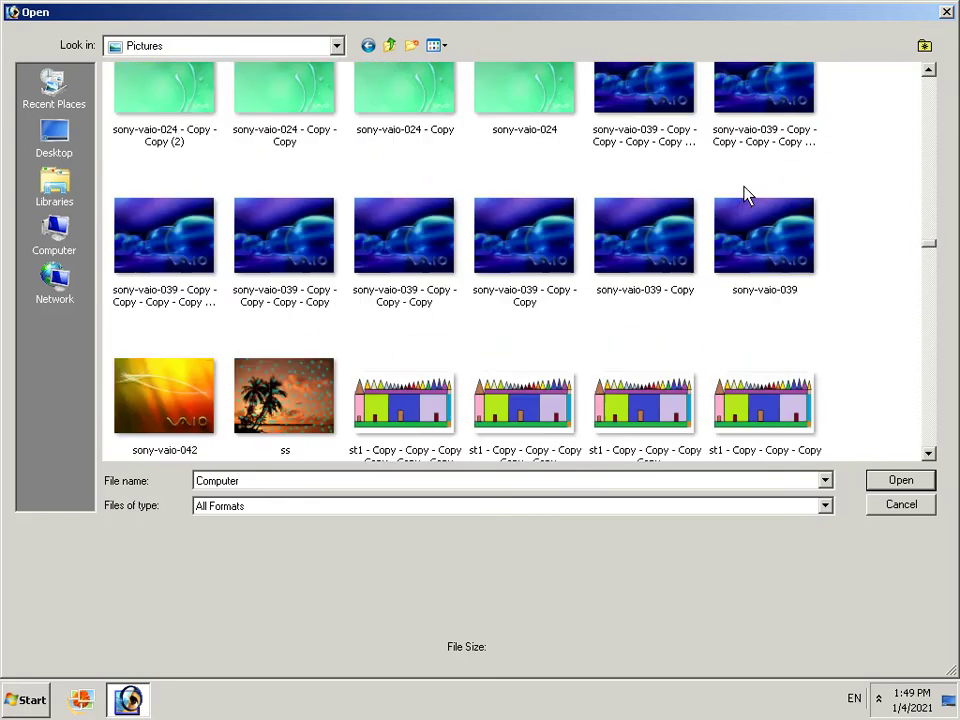
{"action": "scroll", "coordinate": [745, 193], "scroll_direction": "down", "scroll_amount": 5}
{"action": "scroll", "coordinate": [741, 197], "scroll_direction": "down", "scroll_amount": 3}
{"action": "scroll", "coordinate": [655, 223], "scroll_direction": "down", "scroll_amount": 2}
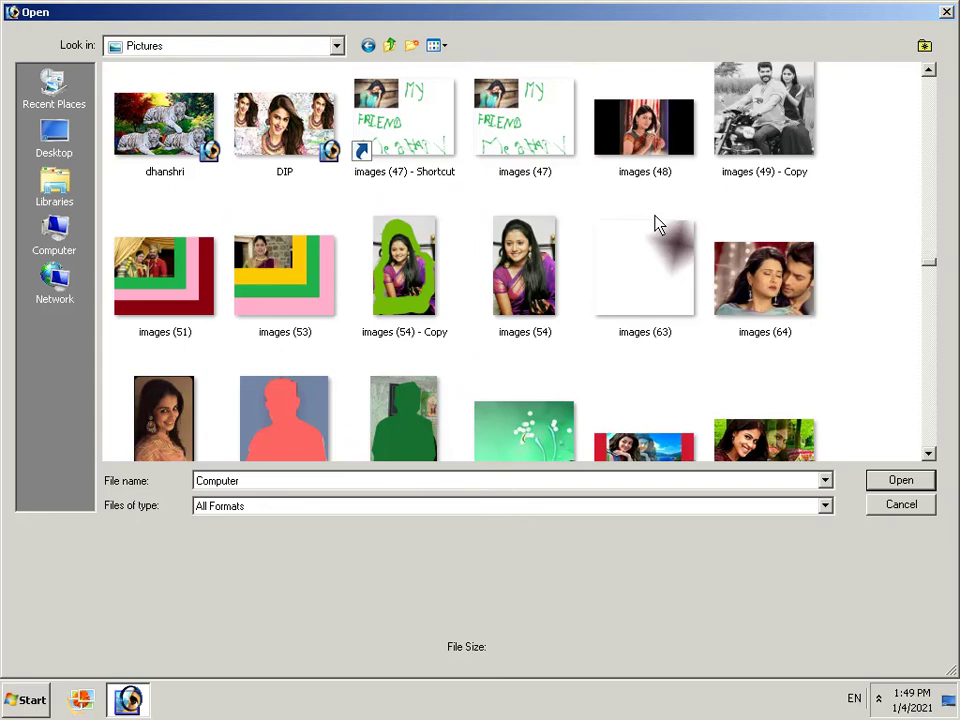
{"action": "left_click", "coordinate": [525, 265]}
{"action": "right_click", "coordinate": [530, 265]}
Step: Open images (54).jpg, then close it and close download (4).jpg without saving
{"action": "left_click", "coordinate": [565, 165]}
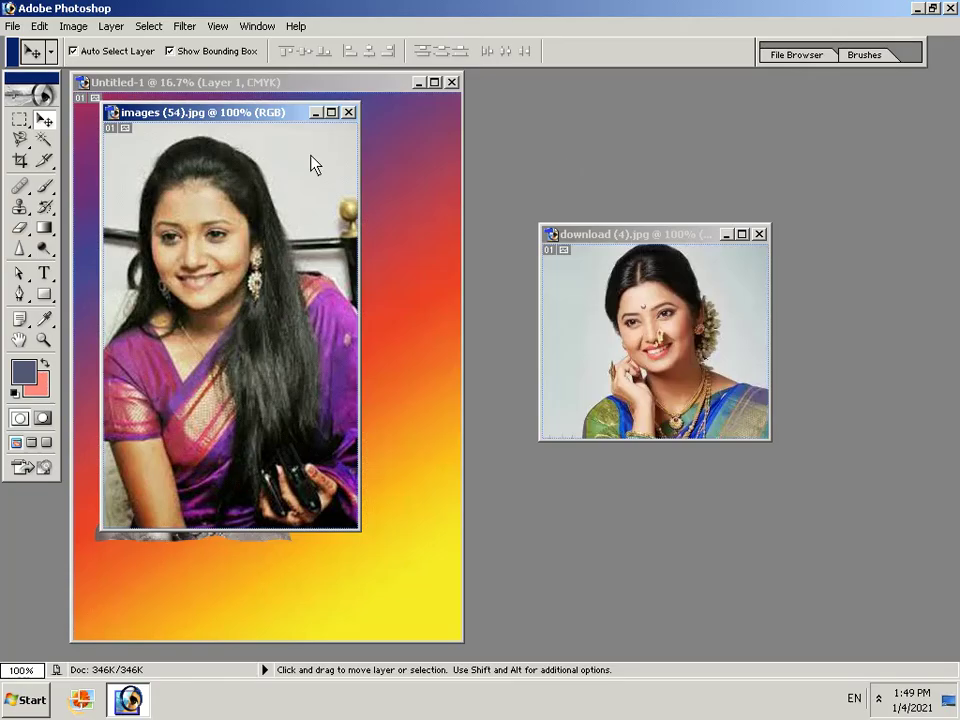
{"action": "left_click", "coordinate": [349, 112]}
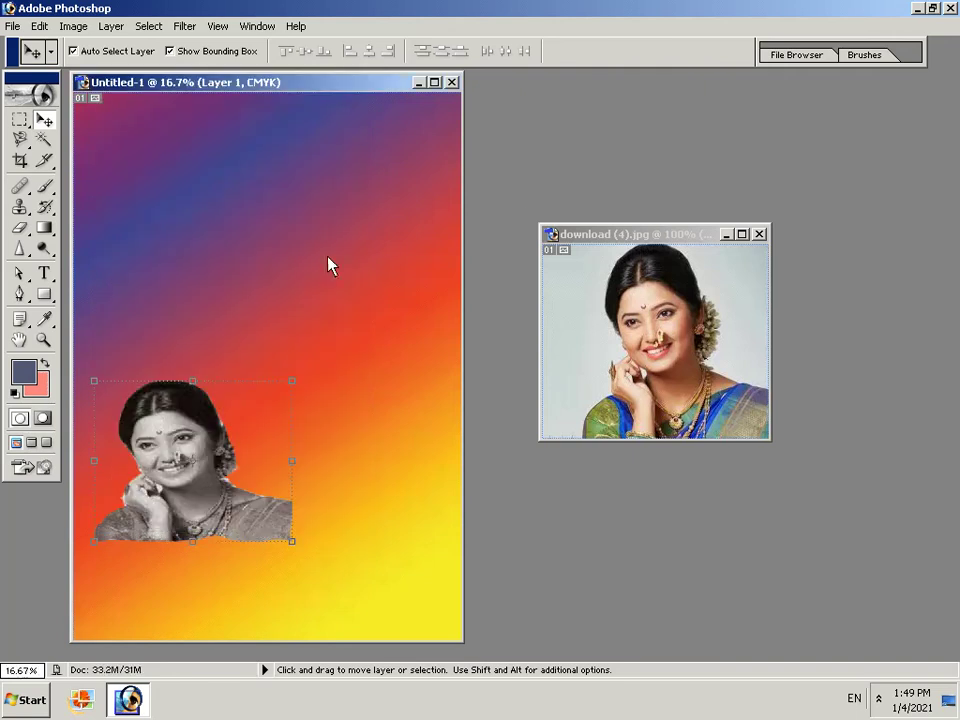
{"action": "left_click", "coordinate": [759, 237]}
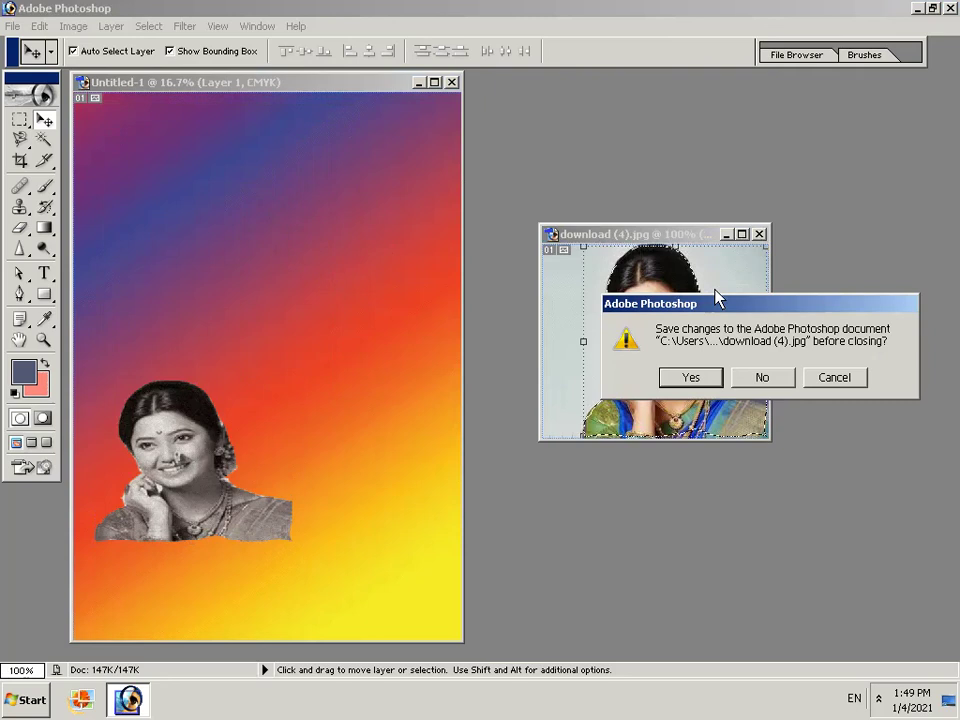
{"action": "left_click", "coordinate": [763, 377]}
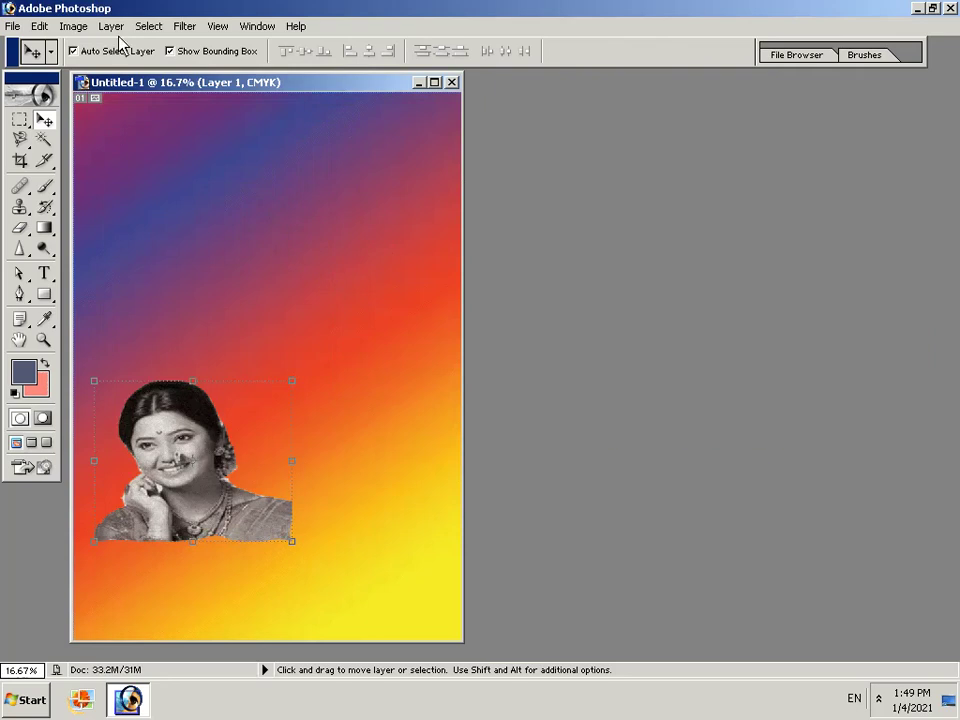
{"action": "left_click", "coordinate": [183, 35]}
{"action": "mouse_move", "coordinate": [199, 189]}
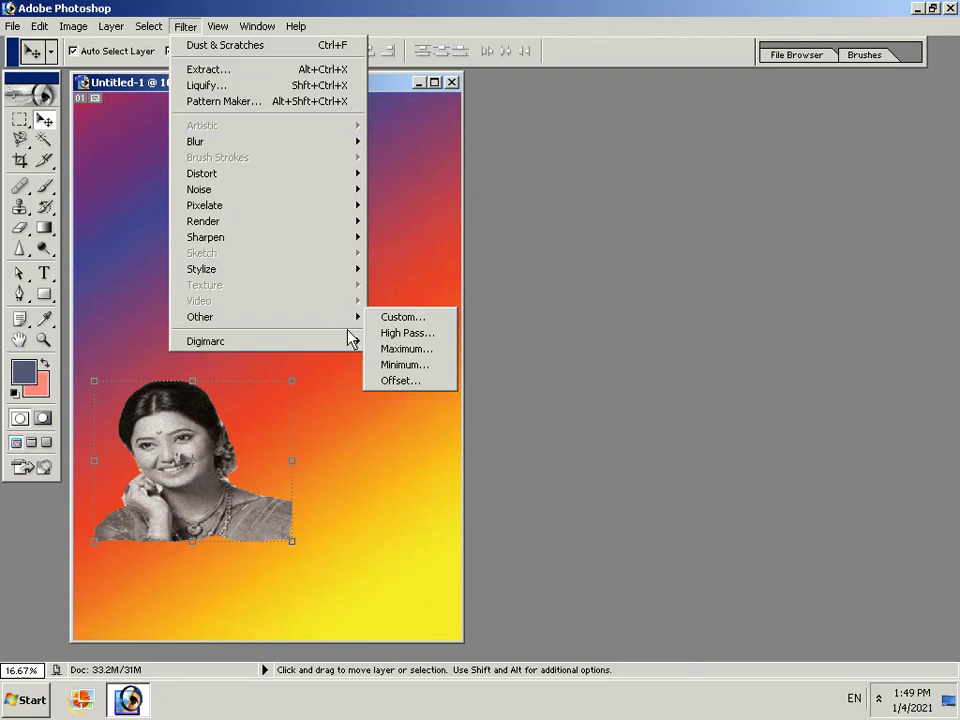
{"action": "mouse_move", "coordinate": [240, 317]}
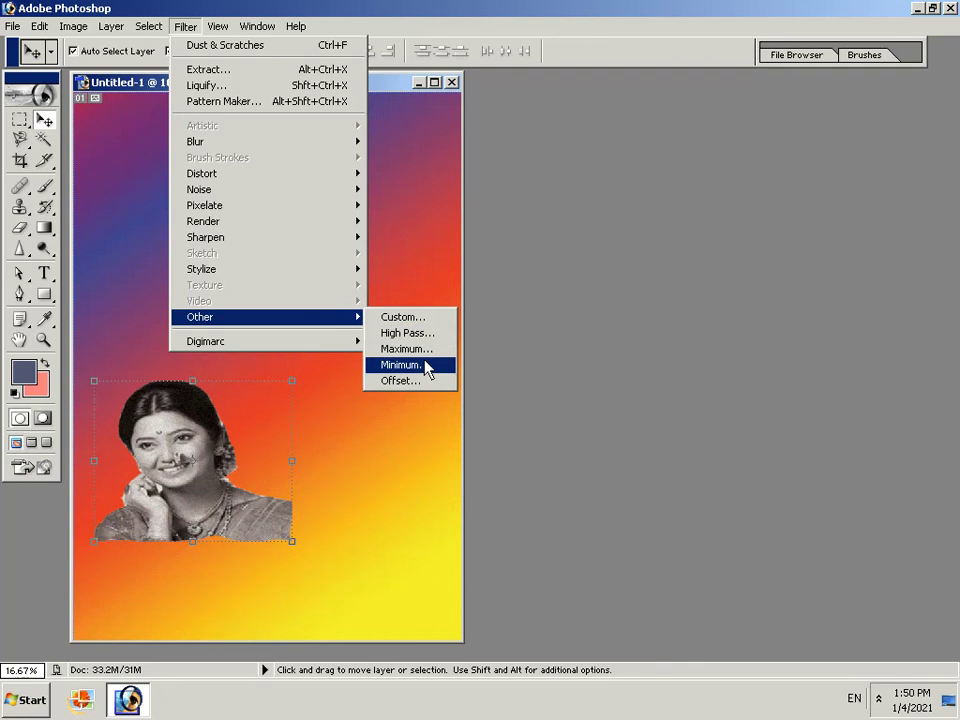
Step: Apply the High Pass filter at a 250.0-pixel radius to the grayscale portrait
{"action": "left_click", "coordinate": [430, 334]}
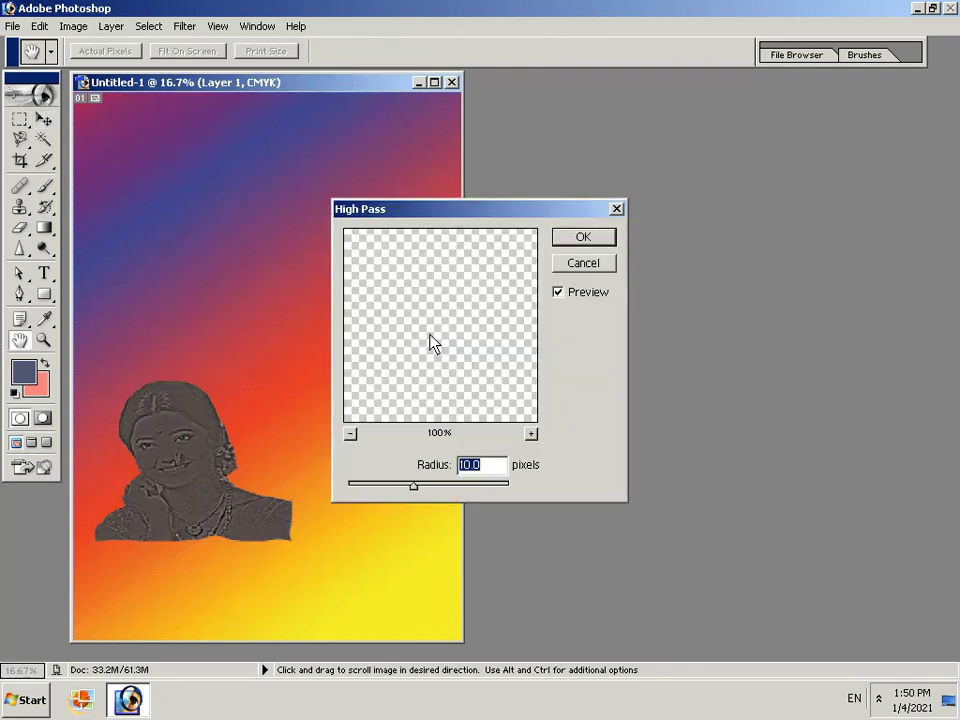
{"action": "left_click_drag", "start_coordinate": [415, 489], "coordinate": [401, 489]}
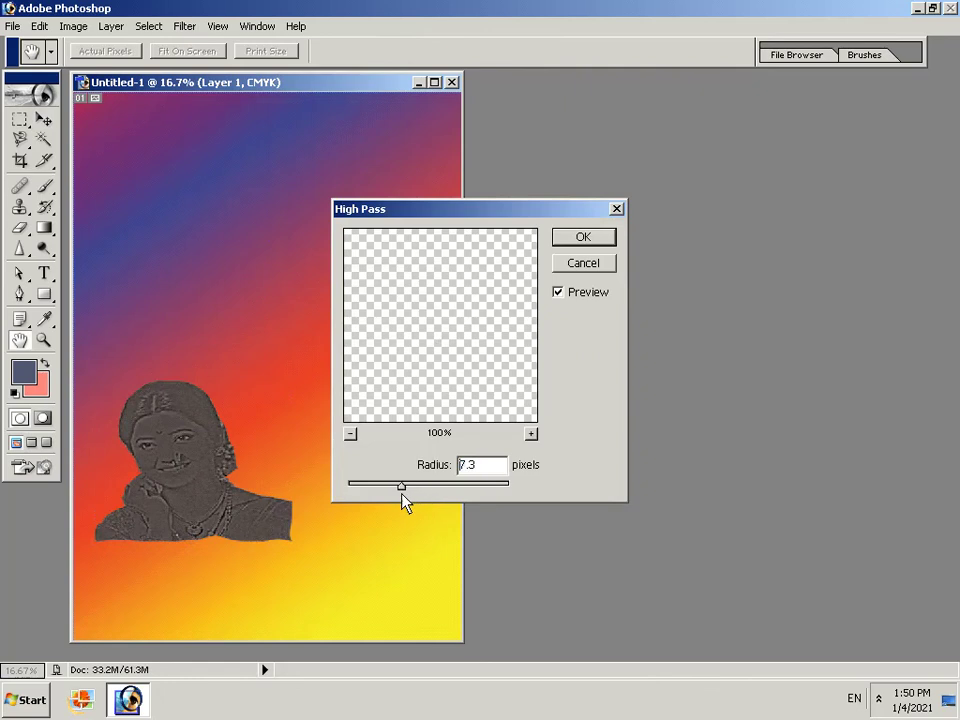
{"action": "left_click", "coordinate": [202, 466]}
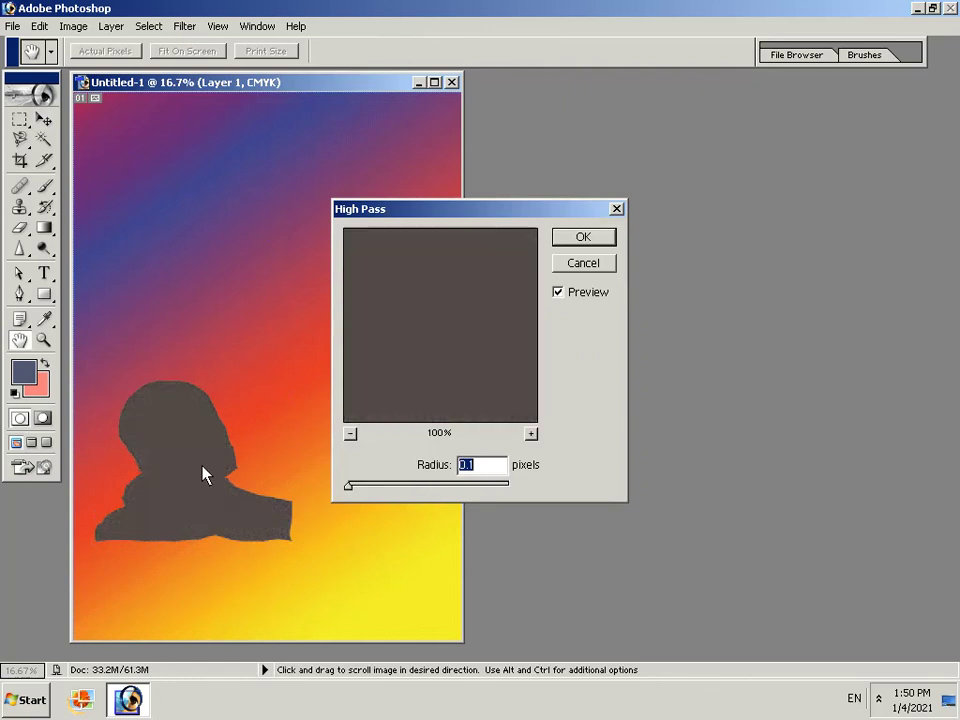
{"action": "mouse_move", "coordinate": [349, 487]}
{"action": "left_mouse_down"}
{"action": "mouse_move", "coordinate": [450, 487]}
{"action": "mouse_move", "coordinate": [514, 500]}
{"action": "left_mouse_up"}
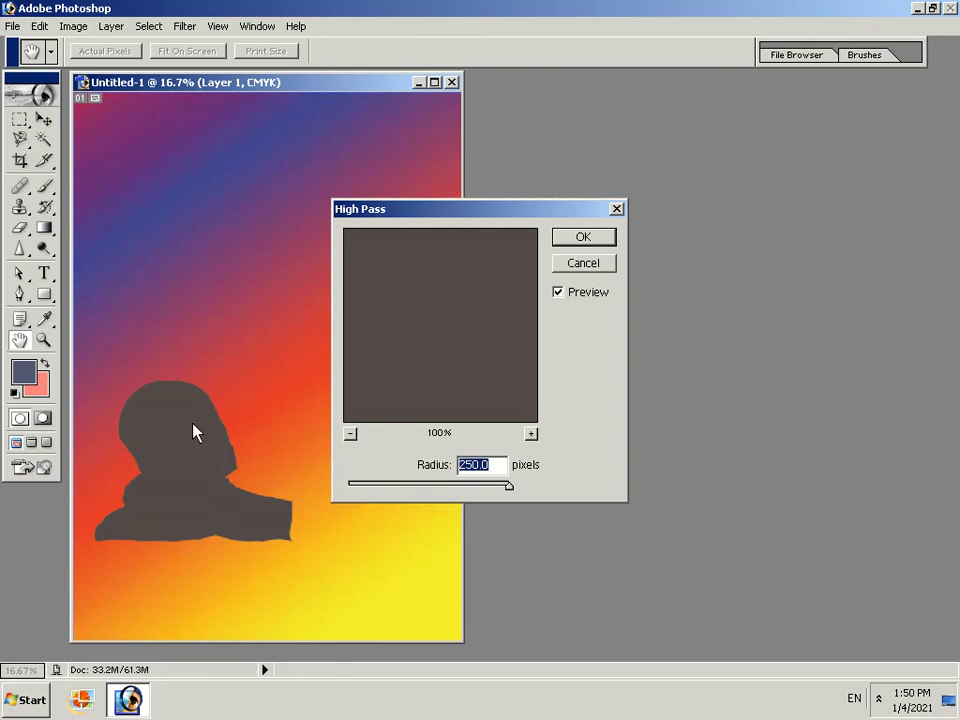
{"action": "left_click", "coordinate": [168, 500]}
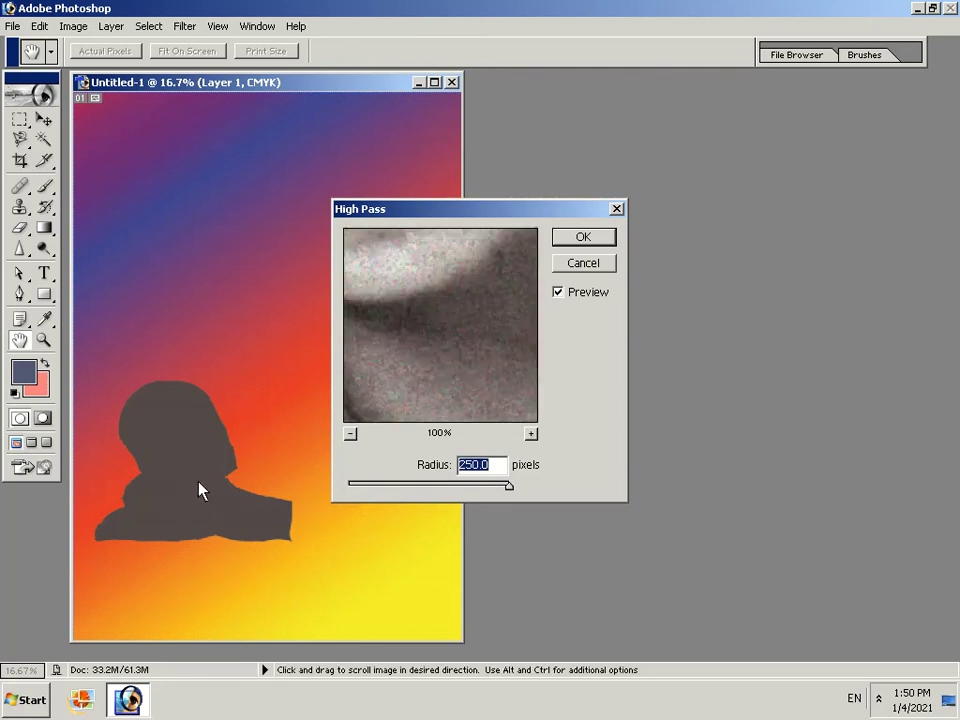
{"action": "mouse_move", "coordinate": [186, 447]}
{"action": "left_mouse_down"}
{"action": "mouse_move", "coordinate": [169, 433]}
{"action": "mouse_move", "coordinate": [150, 454]}
{"action": "mouse_move", "coordinate": [148, 510]}
{"action": "left_mouse_up"}
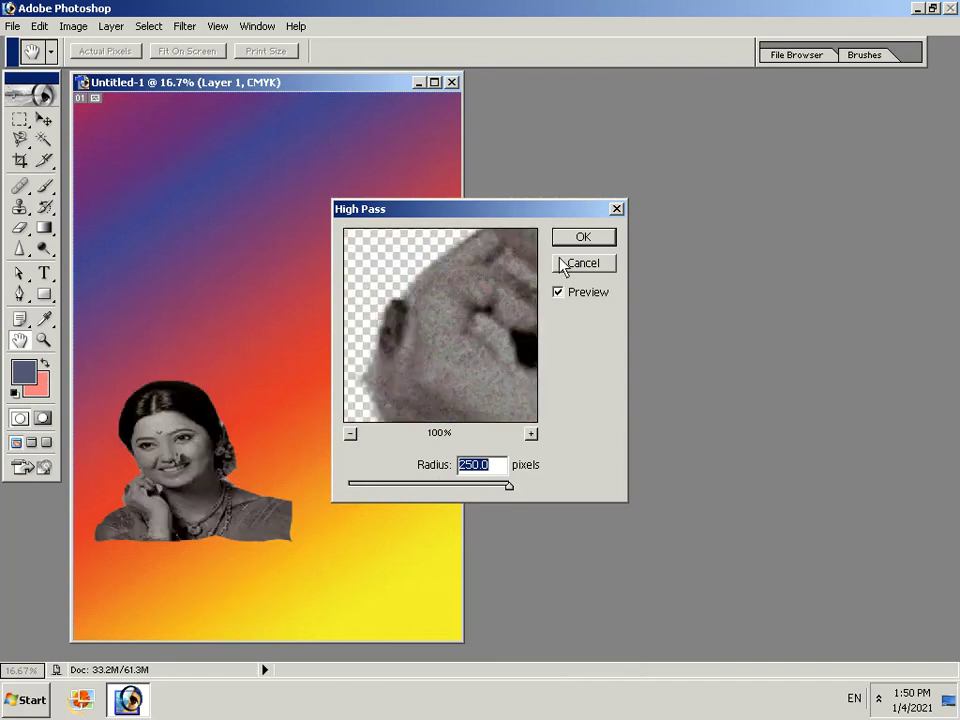
{"action": "left_click", "coordinate": [581, 240]}
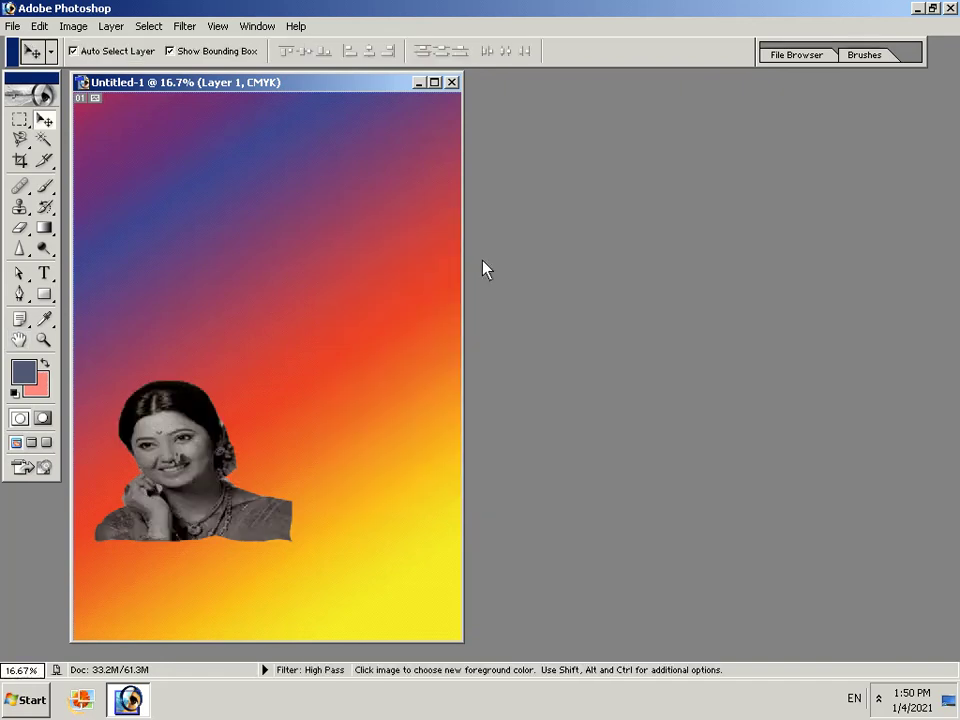
Step: Apply Pixelate > Fragment to the portrait and dismiss the locked-layer warning
{"action": "left_click", "coordinate": [182, 27]}
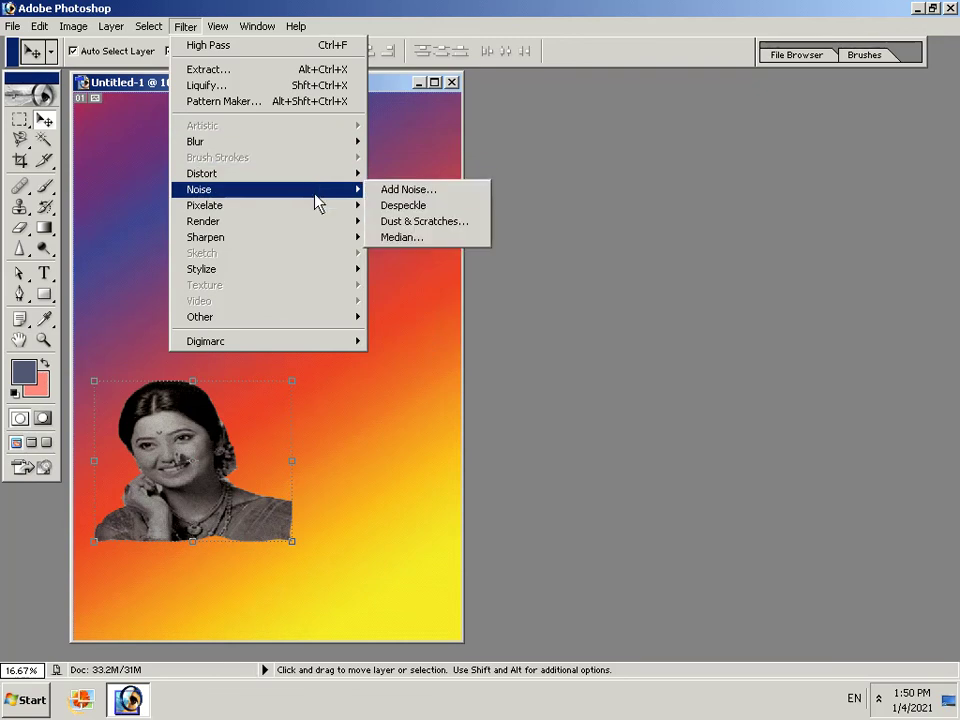
{"action": "mouse_move", "coordinate": [250, 205]}
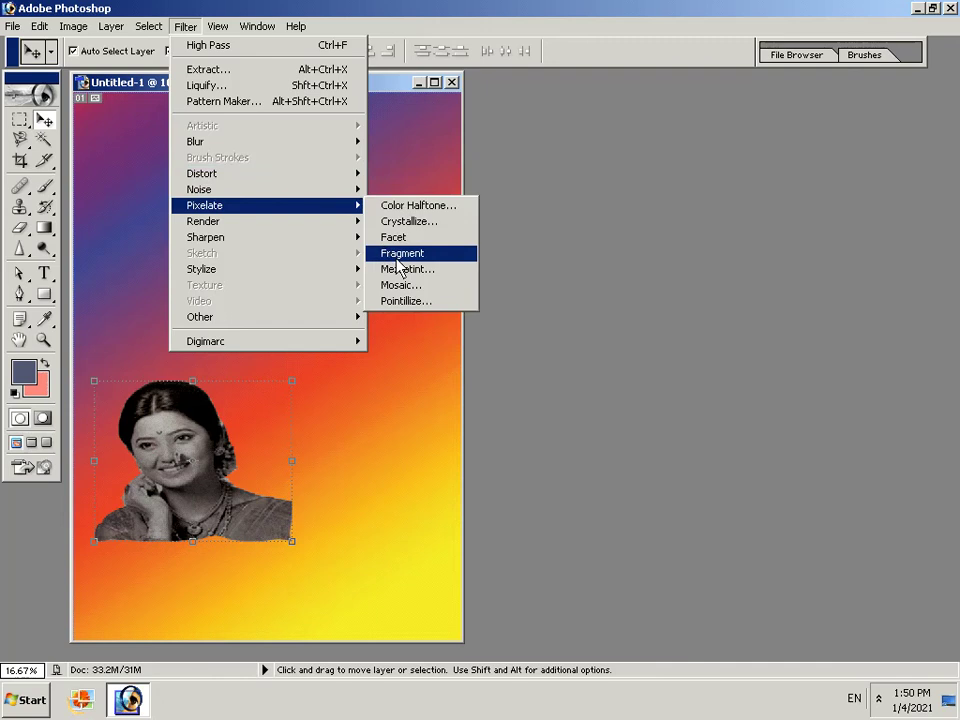
{"action": "left_click", "coordinate": [398, 254]}
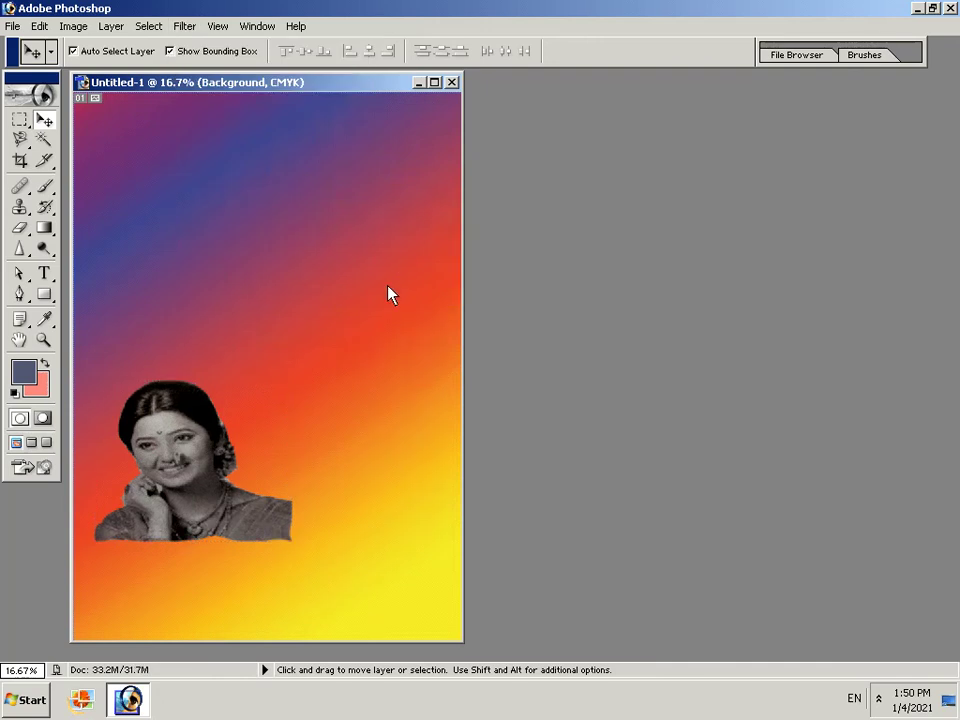
{"action": "left_click_drag", "start_coordinate": [390, 294], "coordinate": [368, 336]}
{"action": "left_click", "coordinate": [760, 379]}
Step: Save the poster as 'RAZA PHOTO SHOP 01' in Photoshop PSD format
{"action": "key", "text": "ctrl+s"}
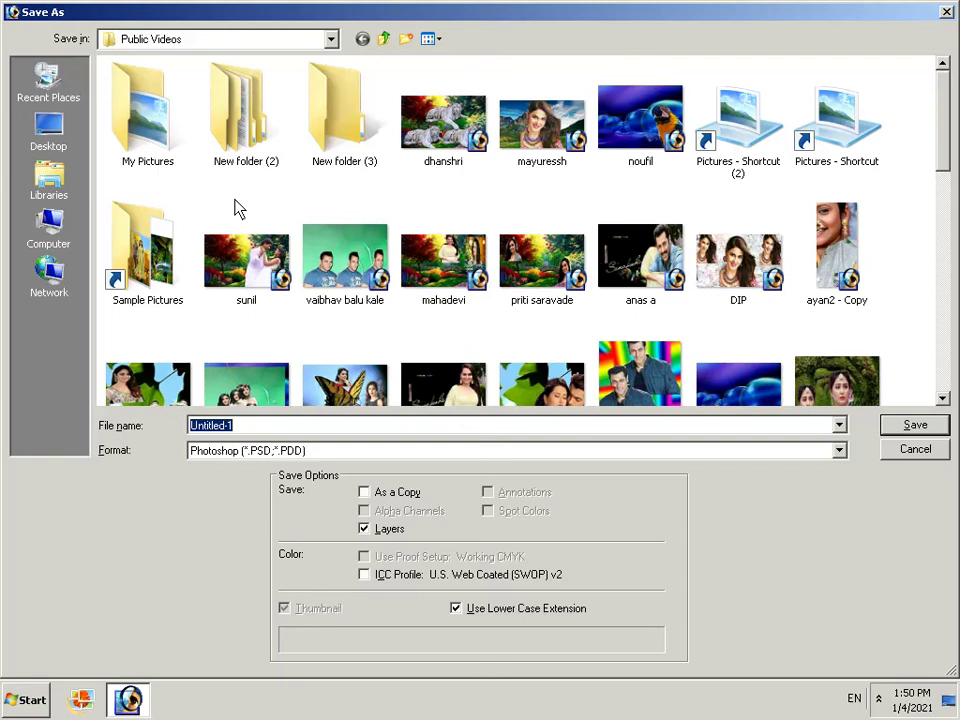
{"action": "key", "text": "BackSpace"}
{"action": "type", "text": "r"}
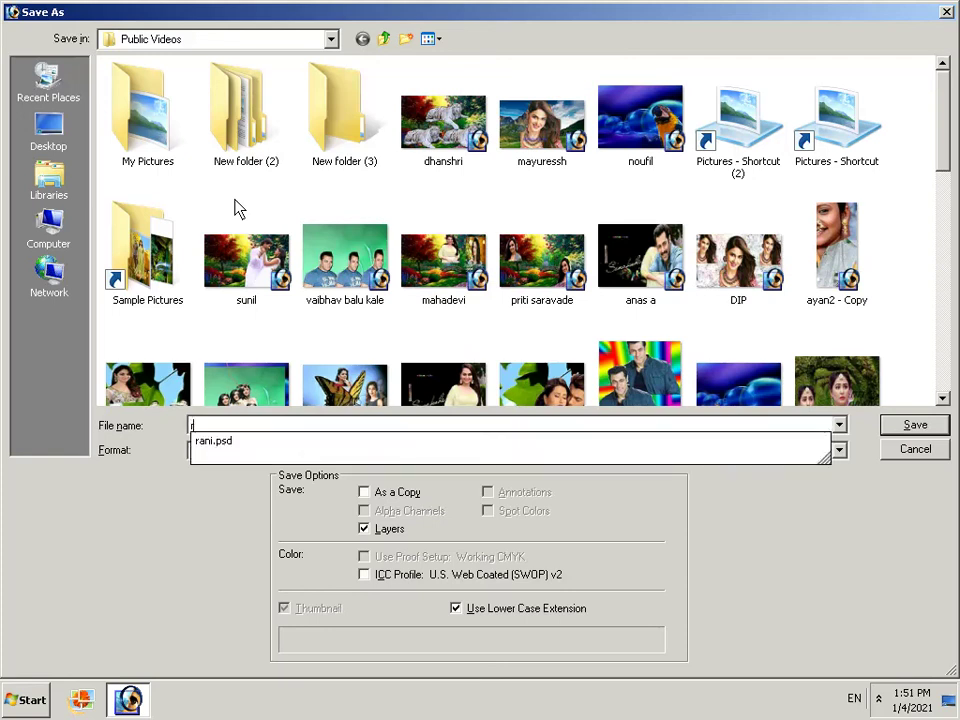
{"action": "key", "text": "BackSpace"}
{"action": "type", "text": "R"}
{"action": "type", "text": "AZA H"}
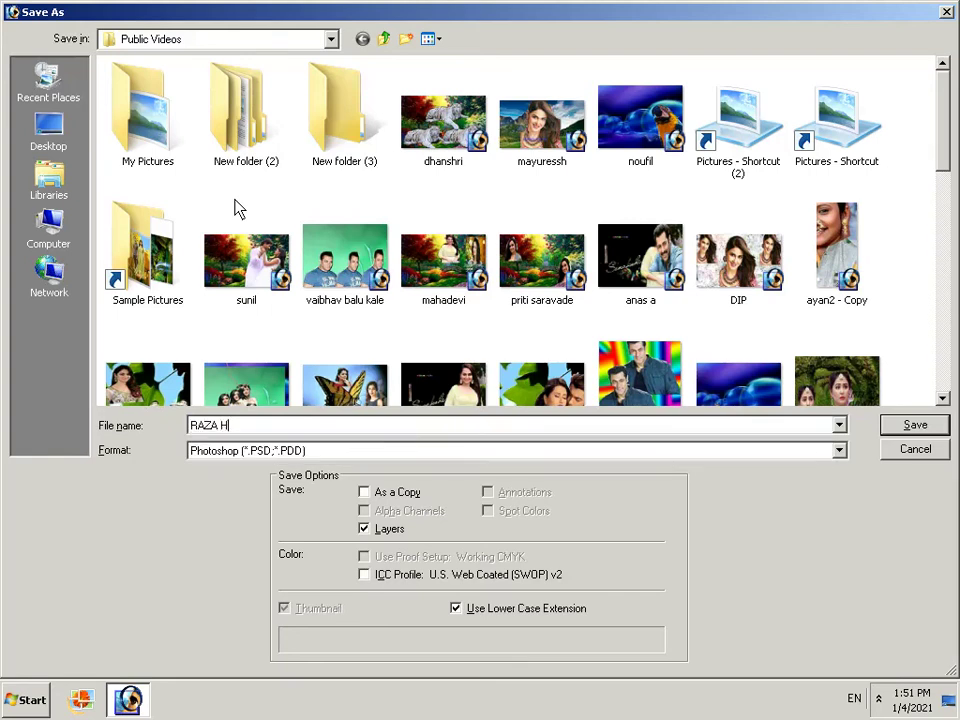
{"action": "type", "text": "OTO"}
{"action": "key", "text": "BackSpace"}
{"action": "key", "text": "BackSpace"}
{"action": "key", "text": "BackSpace"}
{"action": "key", "text": "BackSpace"}
{"action": "key", "text": "BackSpace"}
{"action": "type", "text": "TO"}
{"action": "type", "text": "1"}
{"action": "key", "text": "Return"}
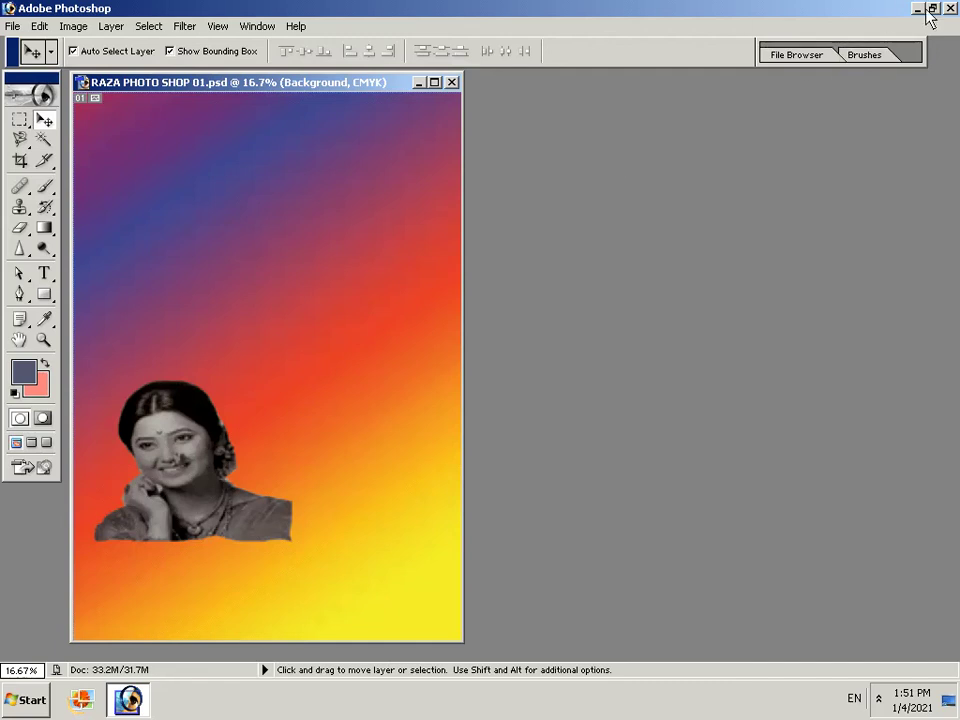
Step: Close Photoshop and bring up the screen recorder from the hidden tray icons
{"action": "left_click", "coordinate": [950, 9]}
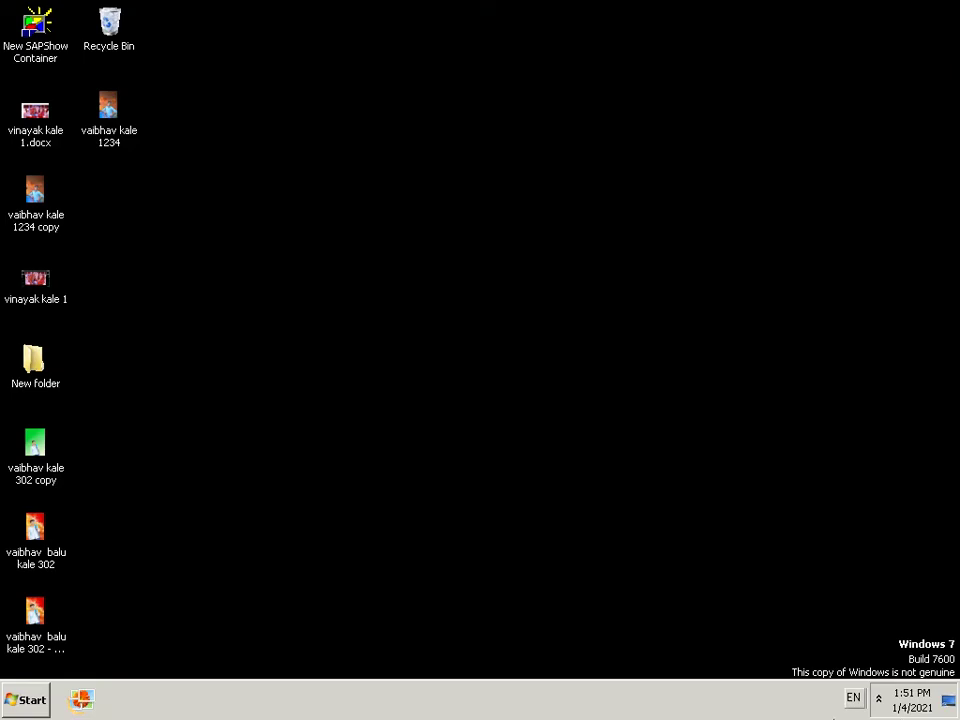
{"action": "left_click", "coordinate": [879, 700]}
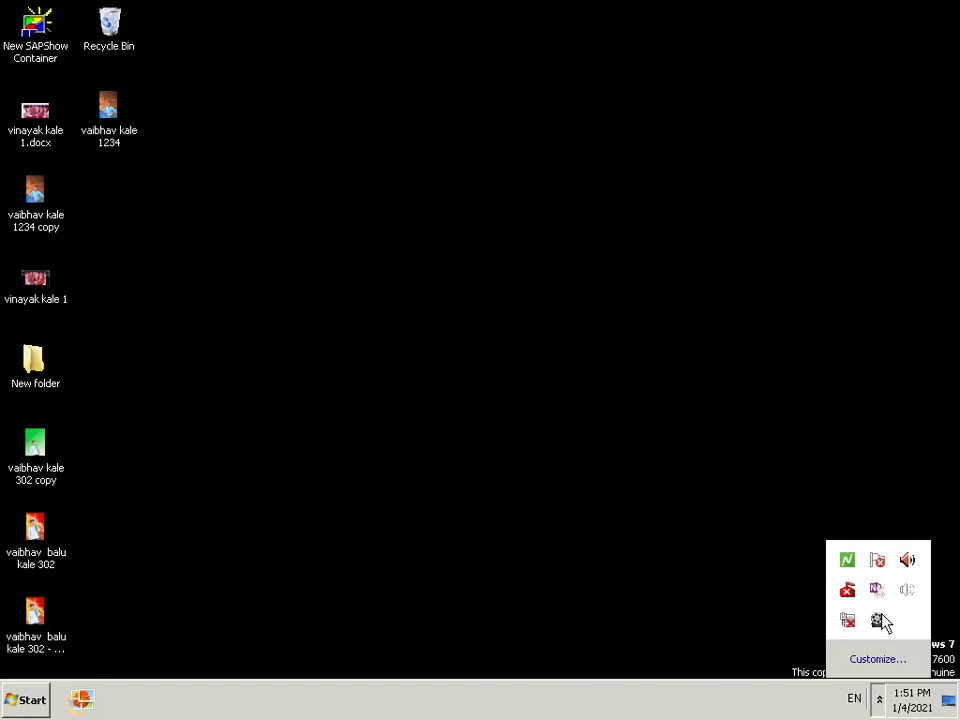
{"action": "left_click", "coordinate": [878, 621]}
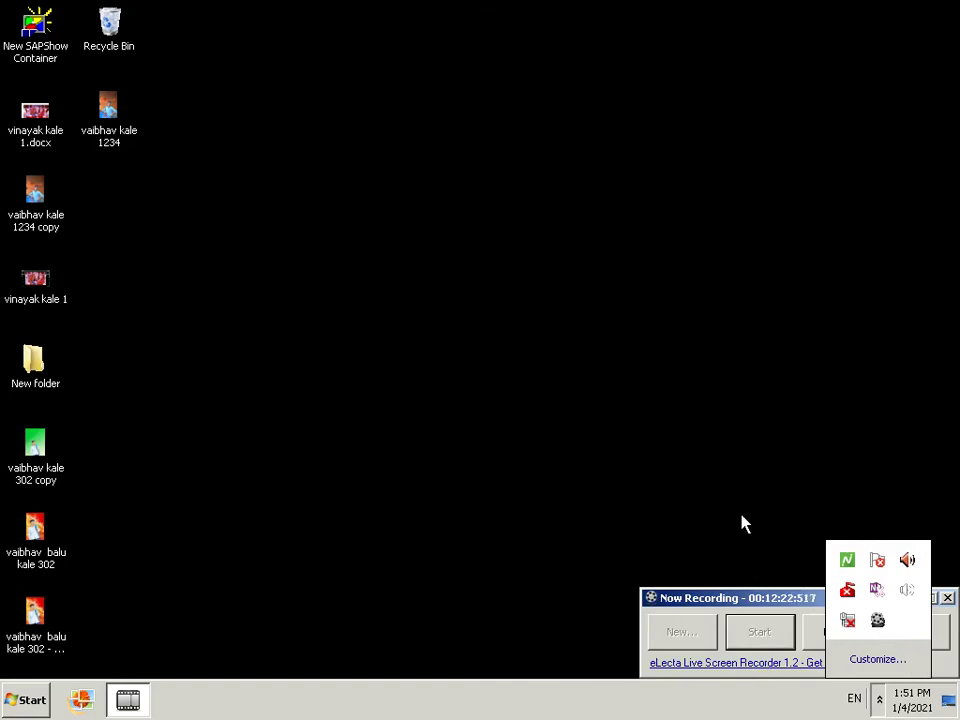